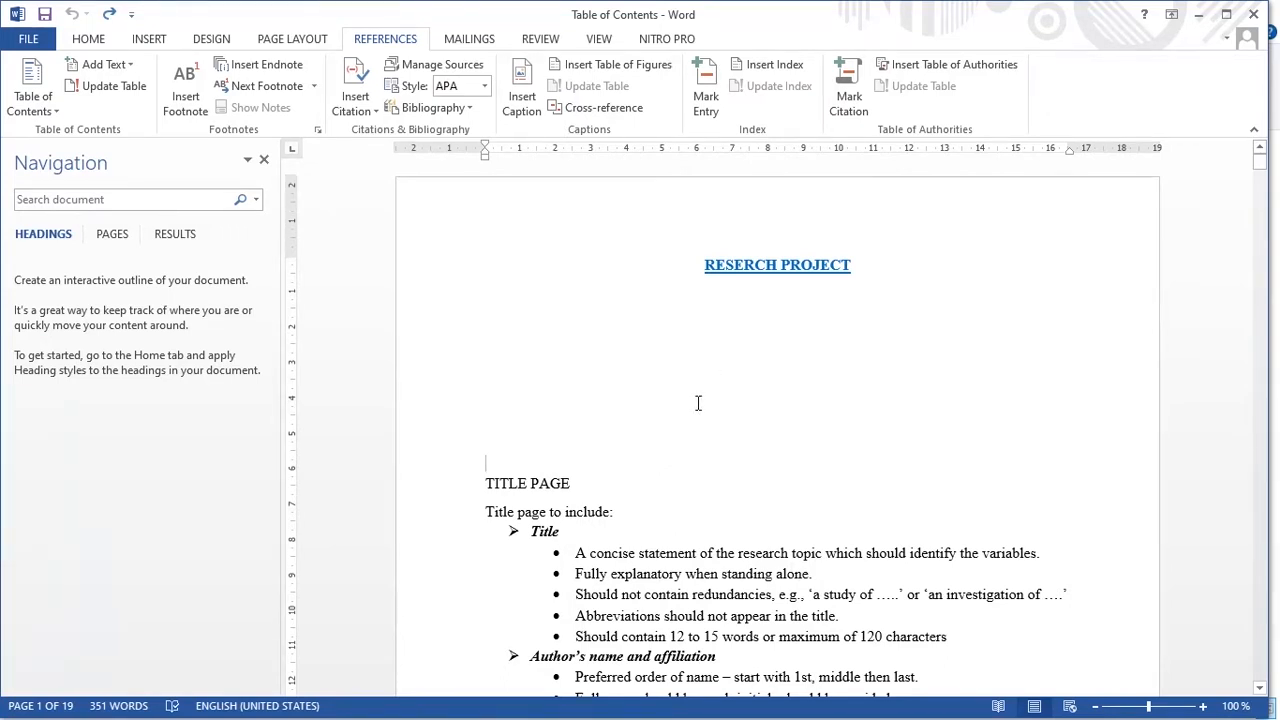
# - Review the document, then bring up the Home tab's heading styles
pyautogui.scroll(-10, 705, 412)
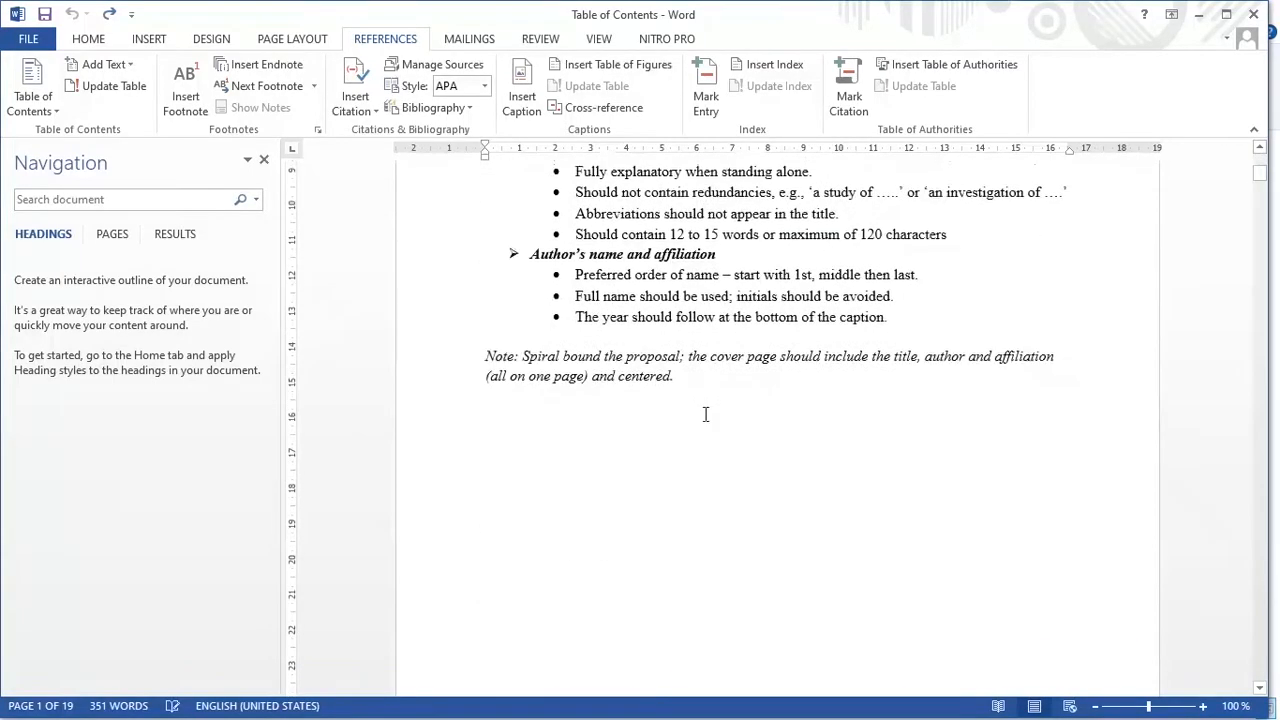
pyautogui.scroll(-5, 705, 414)
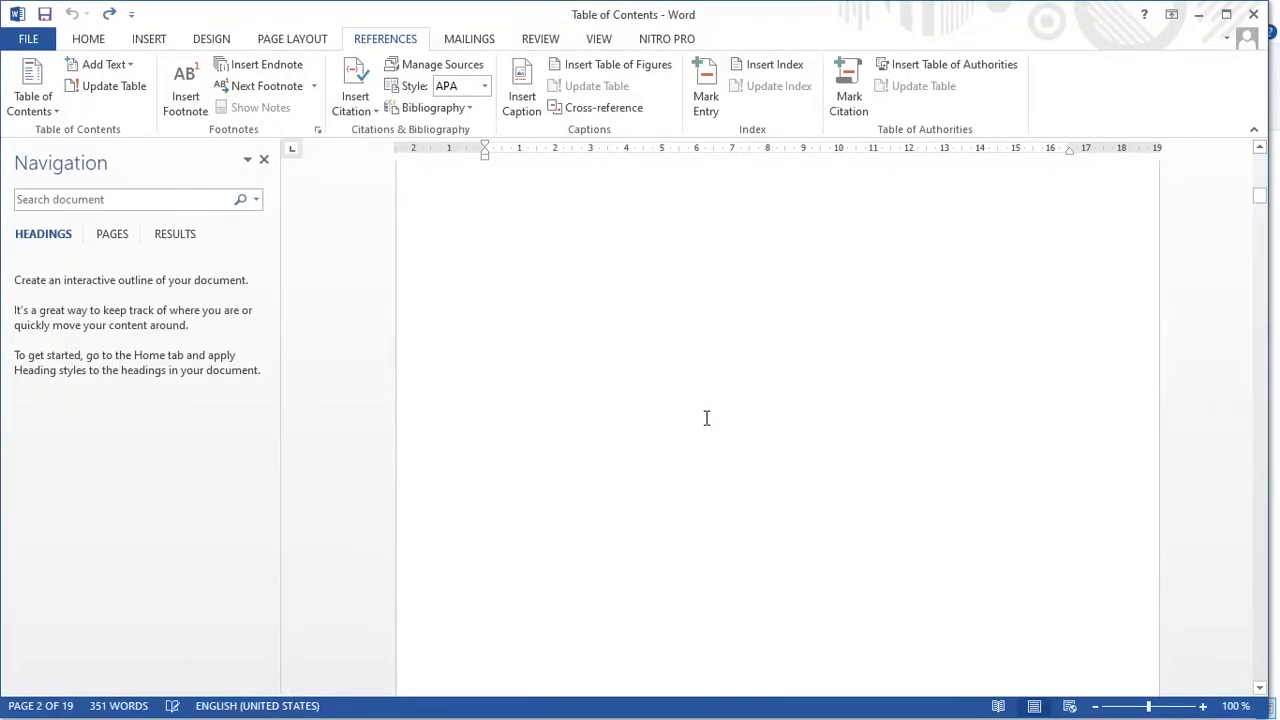
pyautogui.scroll(3, 706, 418)
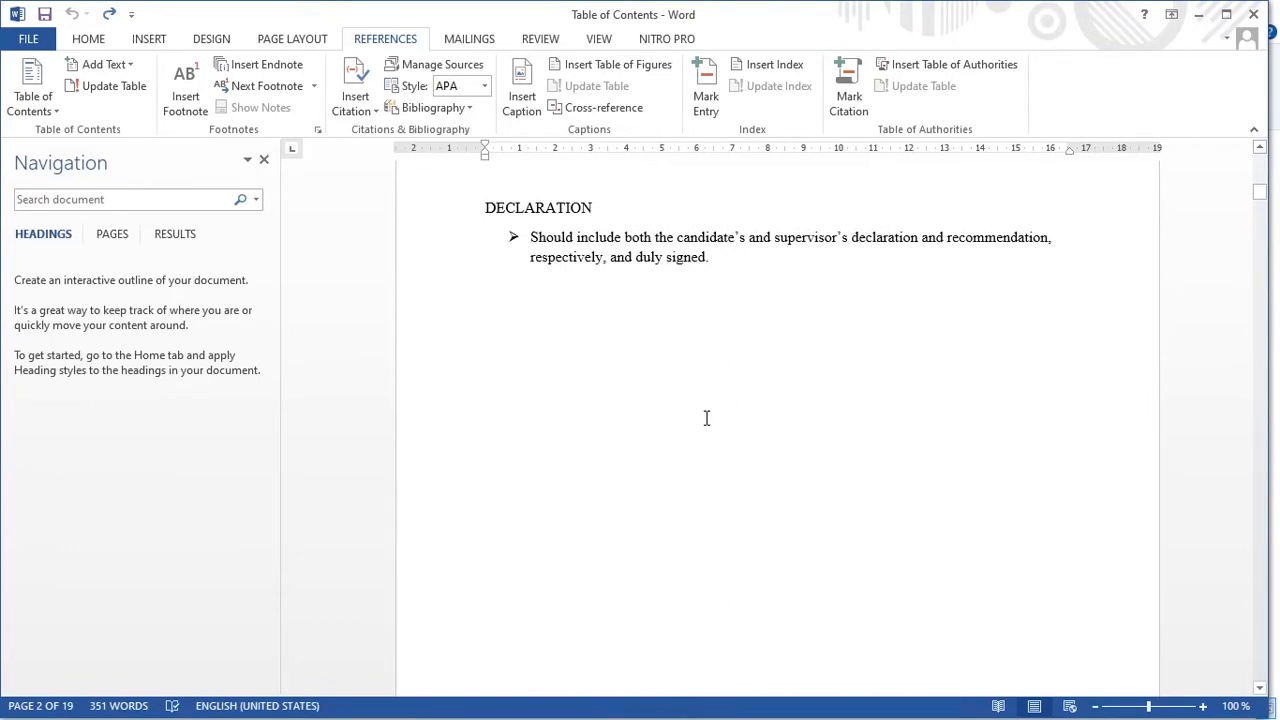
pyautogui.scroll(8, 706, 418)
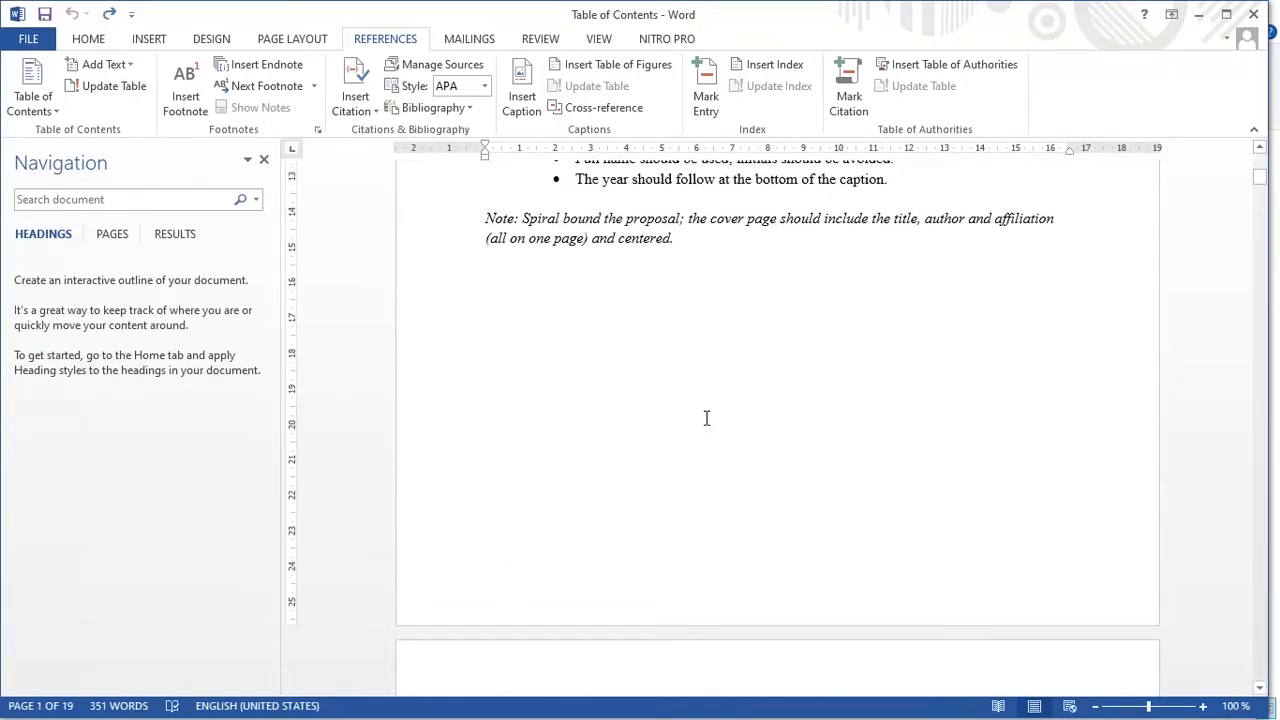
pyautogui.scroll(5, 706, 418)
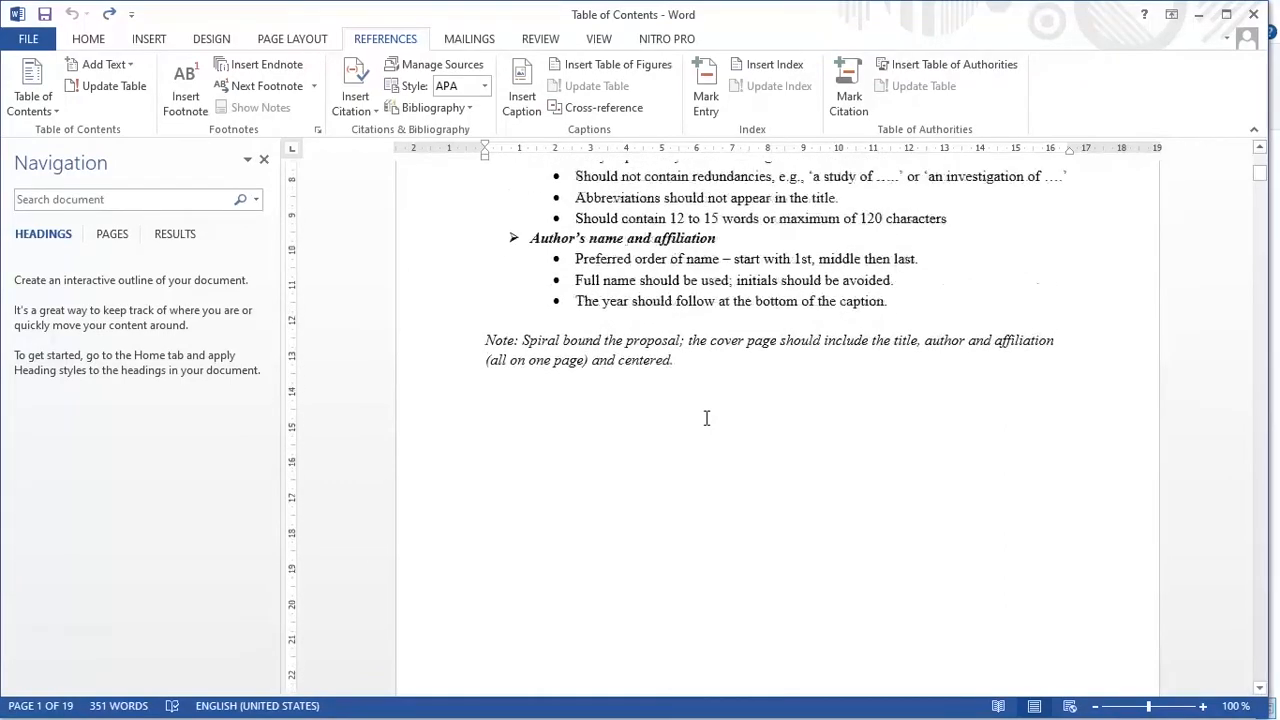
pyautogui.click(87, 39)
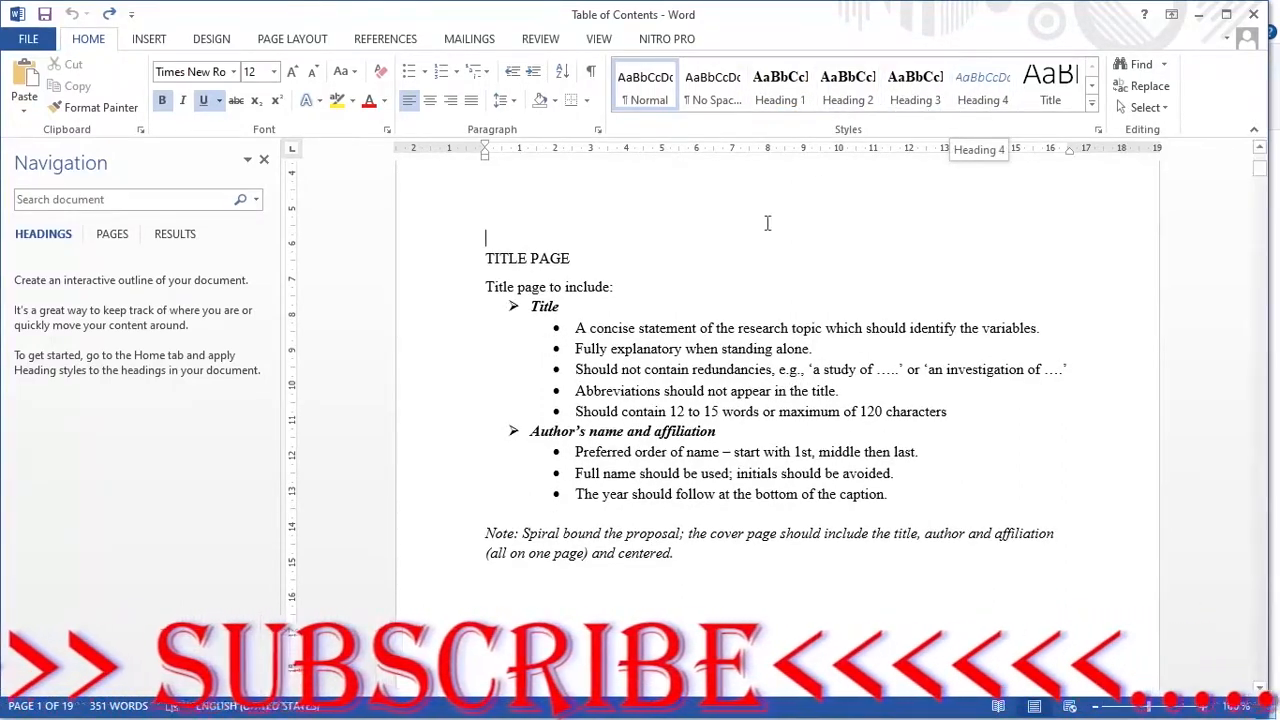
# - Add a blank line above TITLE PAGE and select the DECLARATION heading on page 2
pyautogui.press('Return')
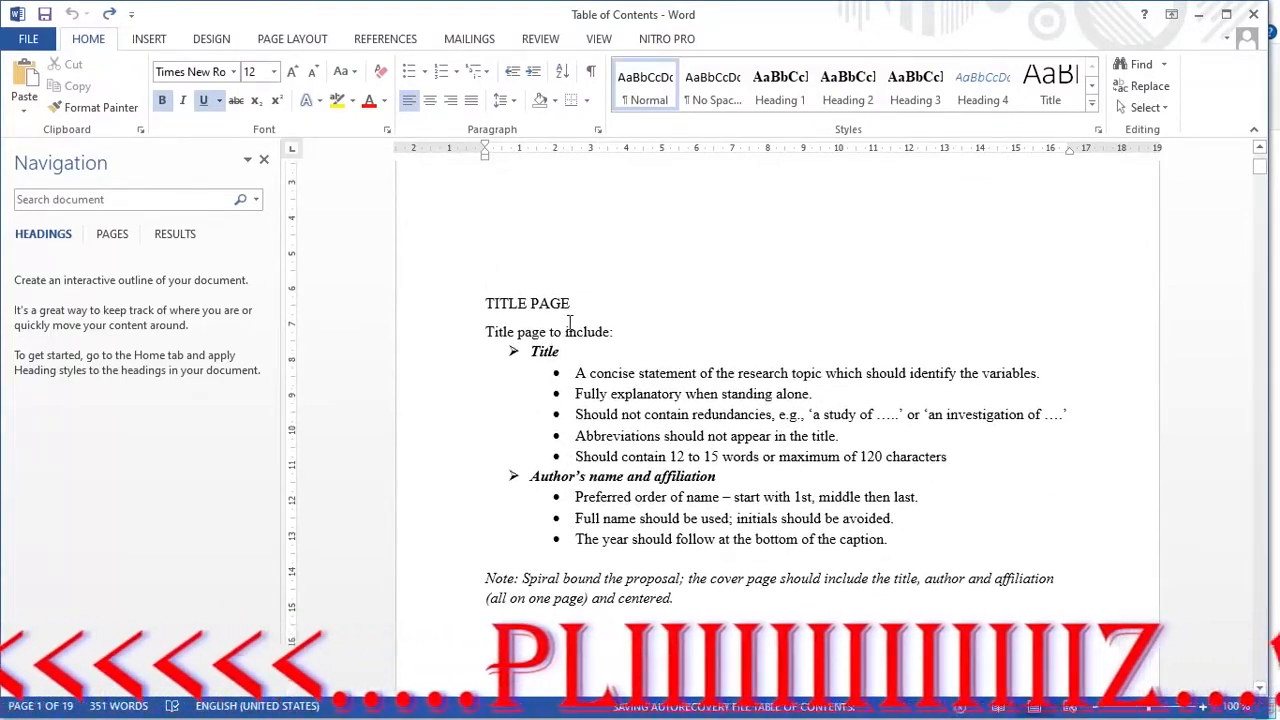
pyautogui.scroll(-7, 569, 322)
pyautogui.scroll(-6, 569, 322)
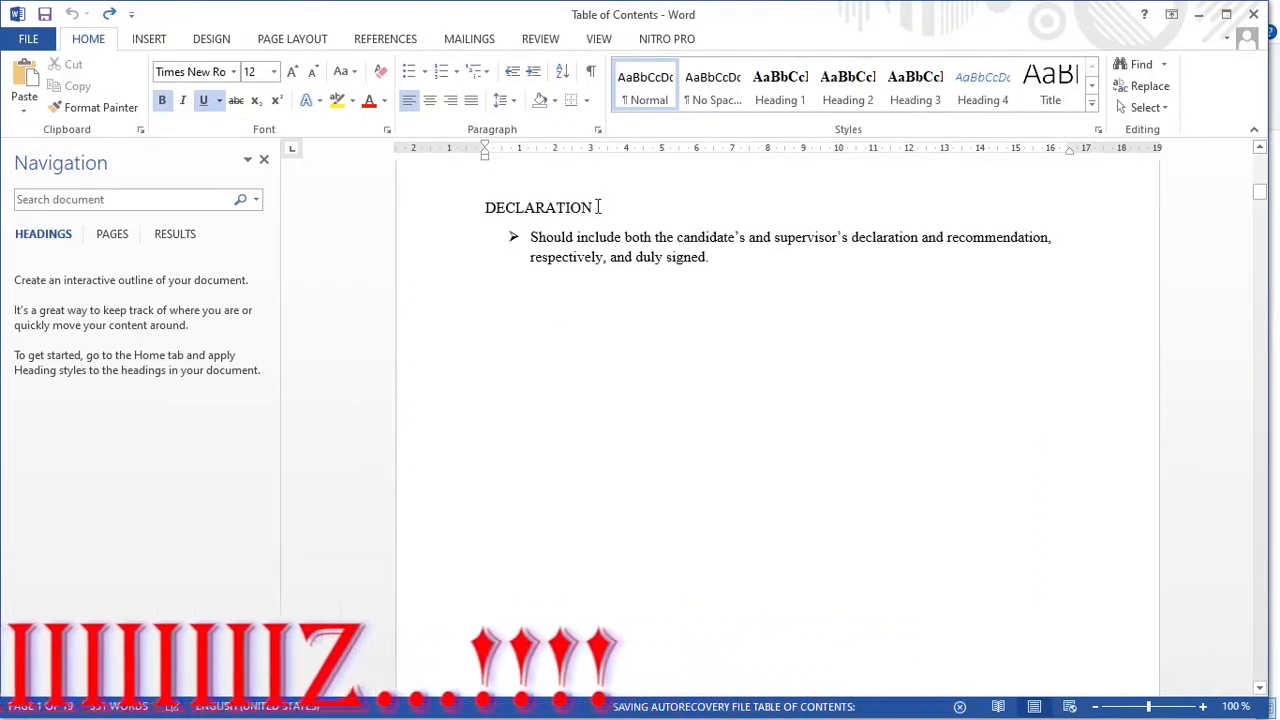
pyautogui.moveTo(598, 207); pyautogui.dragTo(471, 209)
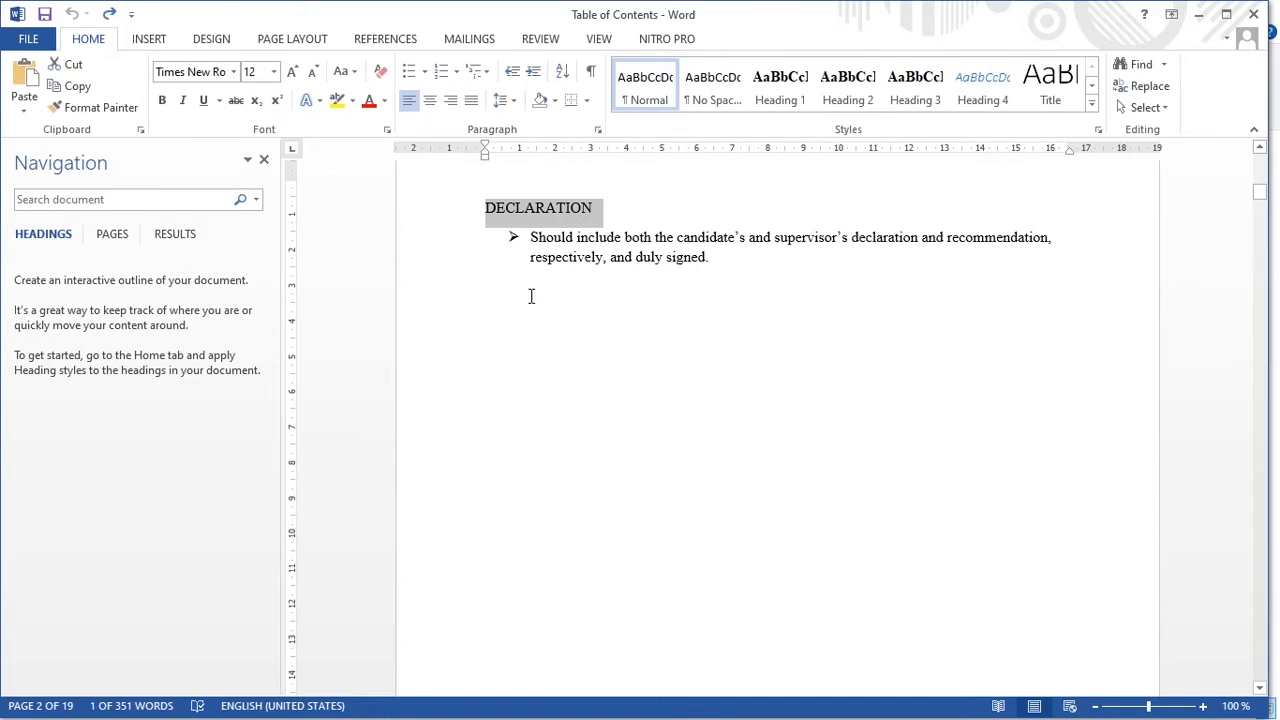
# - Apply Heading 1 to DECLARATION and deselect it
pyautogui.click(780, 90)
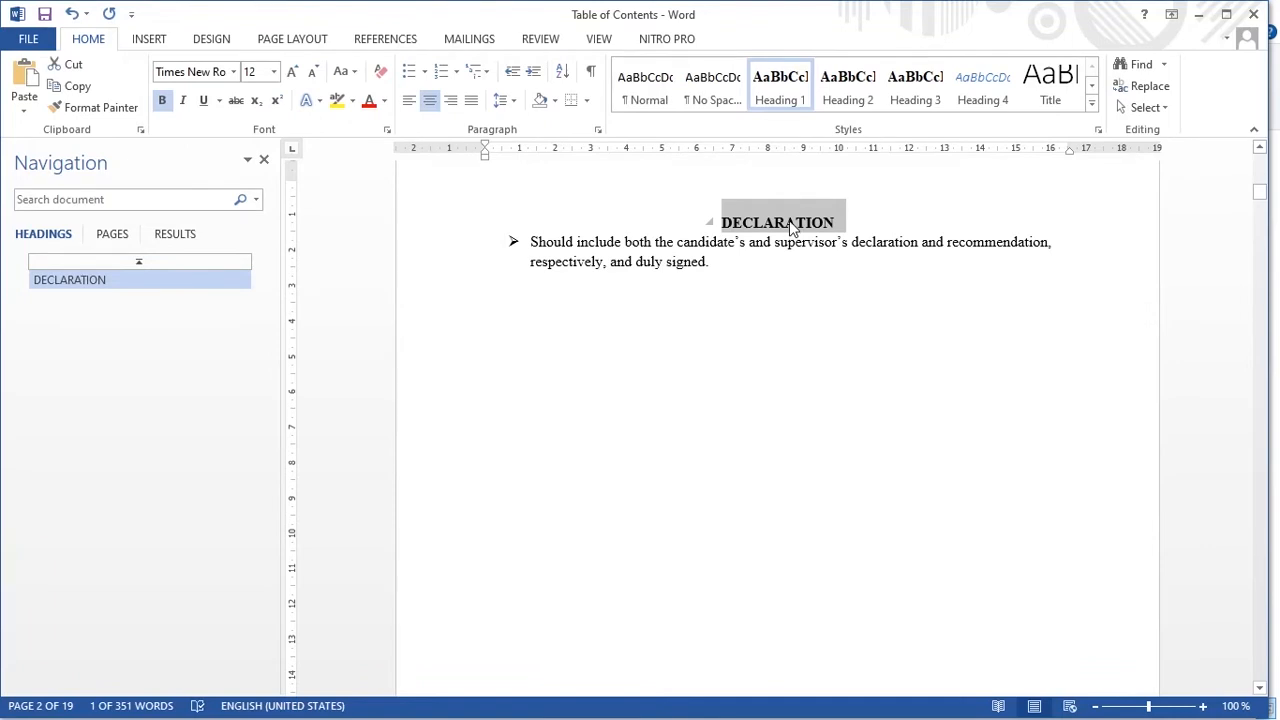
pyautogui.click(789, 229)
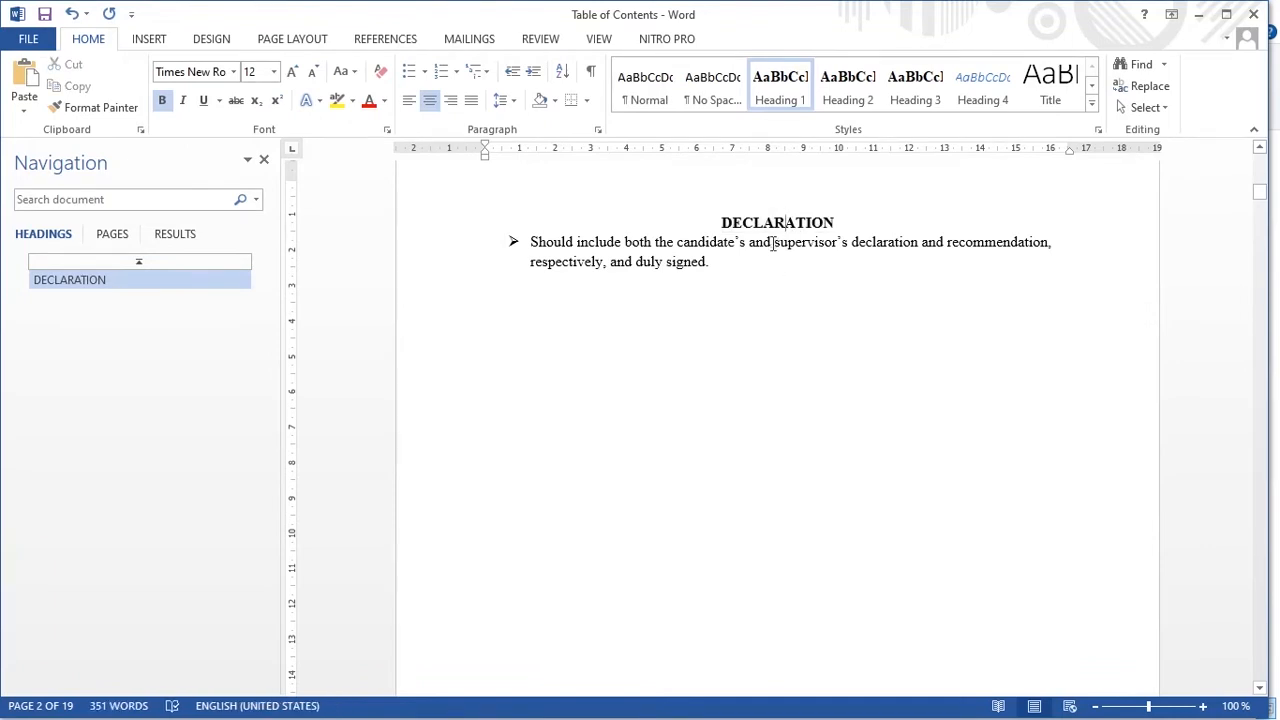
pyautogui.scroll(2, 782, 288)
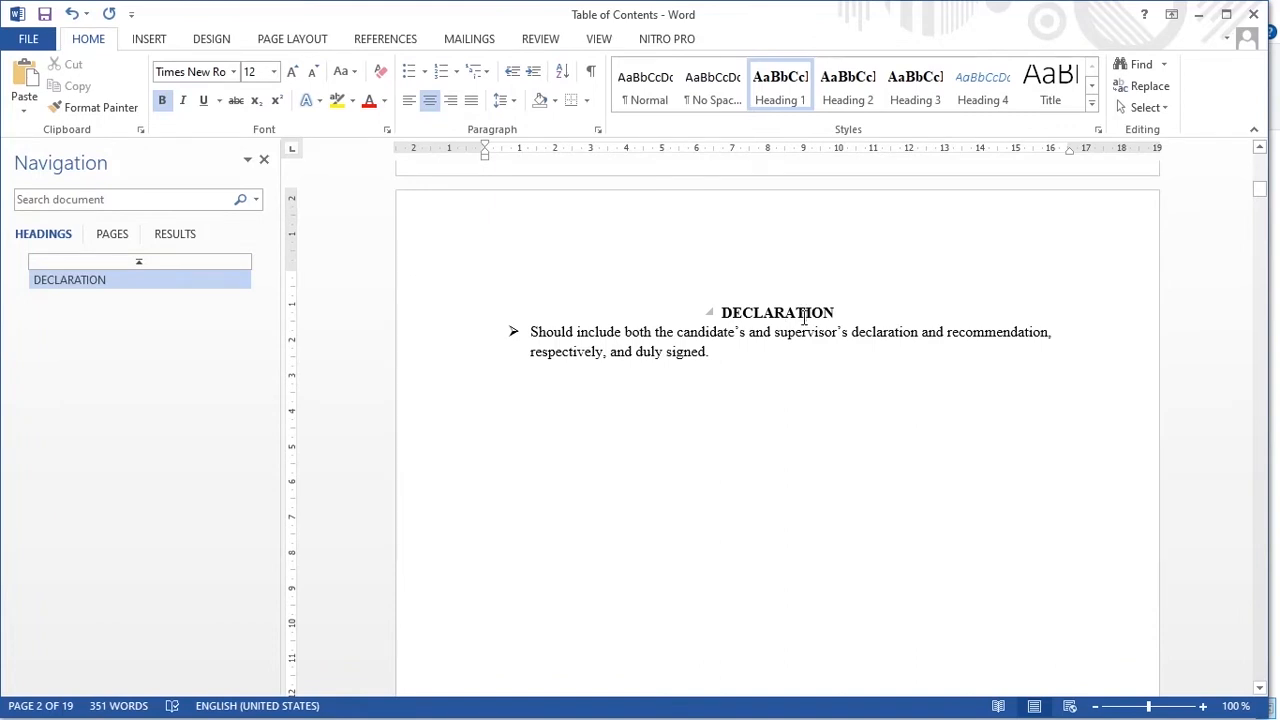
pyautogui.rightClick(777, 100)
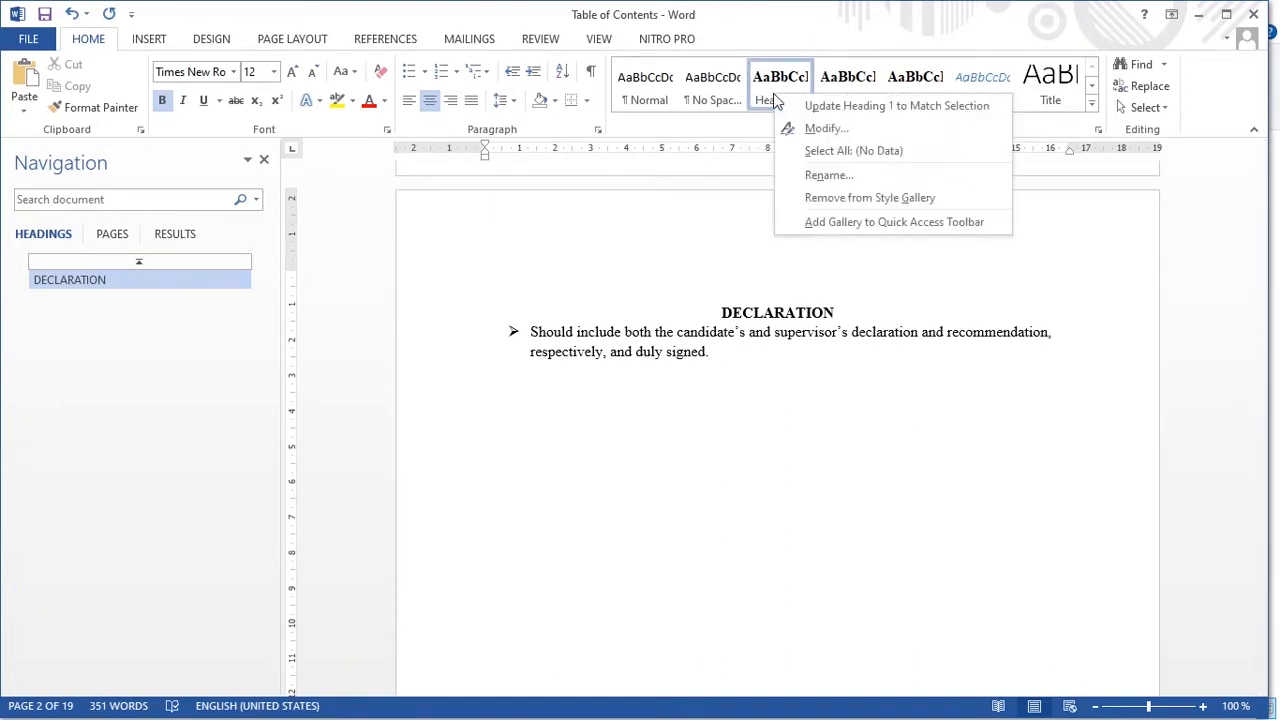
pyautogui.click(849, 130)
pyautogui.click(500, 270)
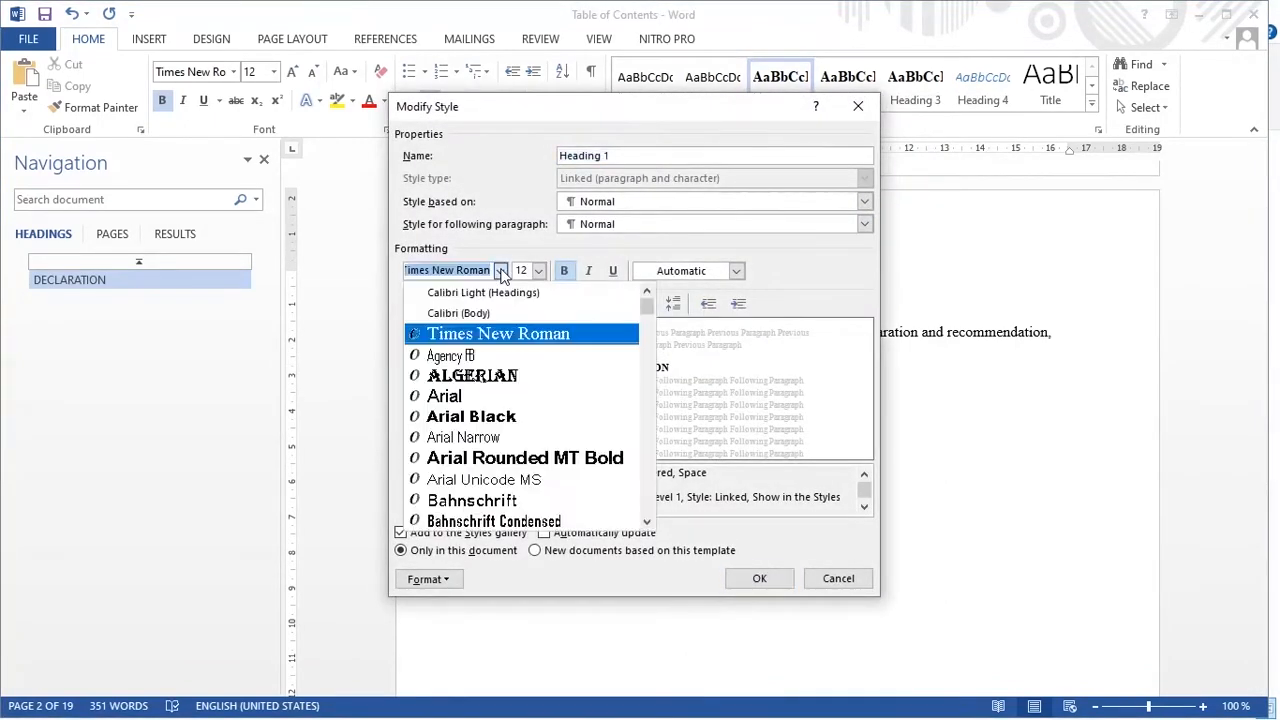
pyautogui.click(486, 340)
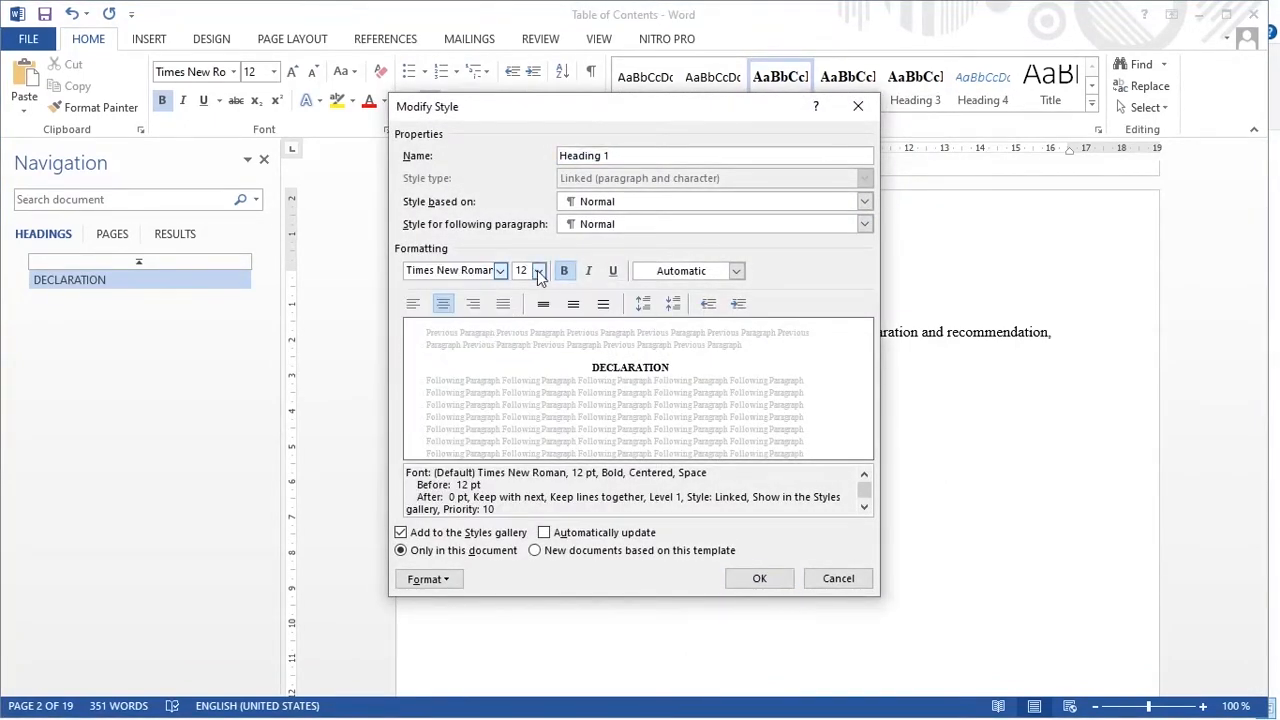
pyautogui.click(537, 270)
pyautogui.click(522, 343)
pyautogui.click(565, 271)
pyautogui.click(565, 272)
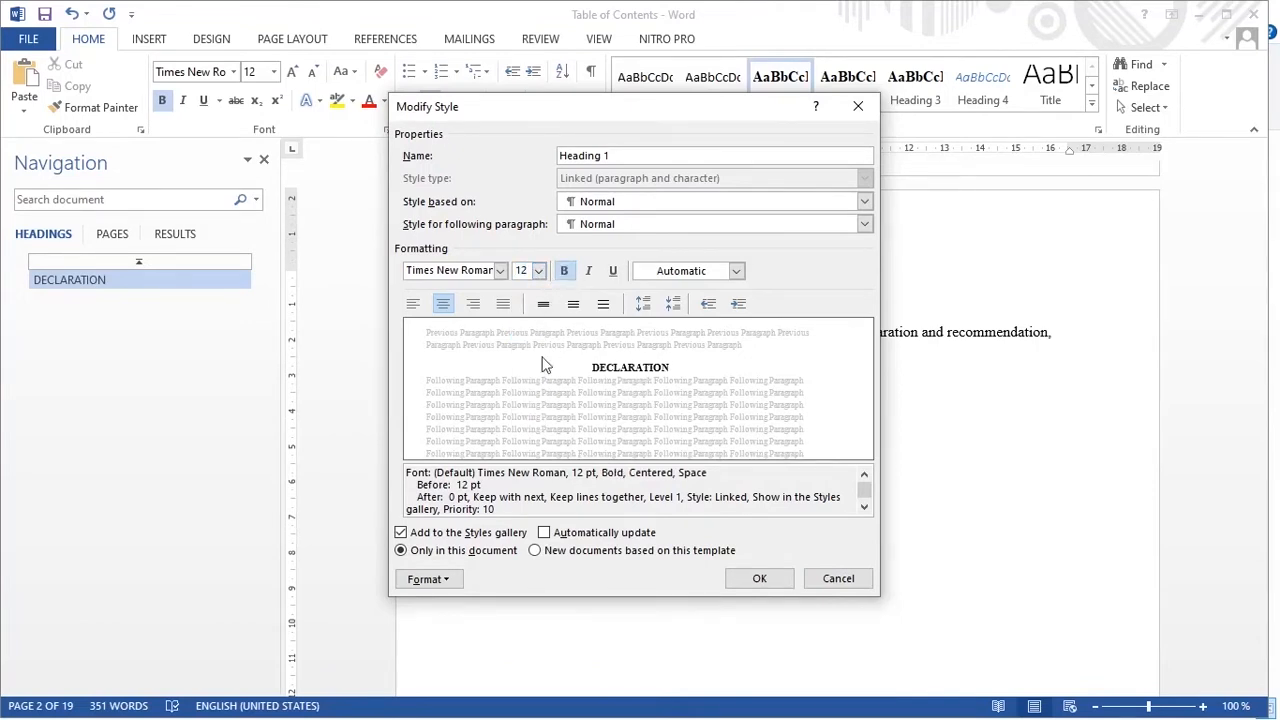
pyautogui.click(413, 303)
pyautogui.click(443, 303)
pyautogui.click(759, 578)
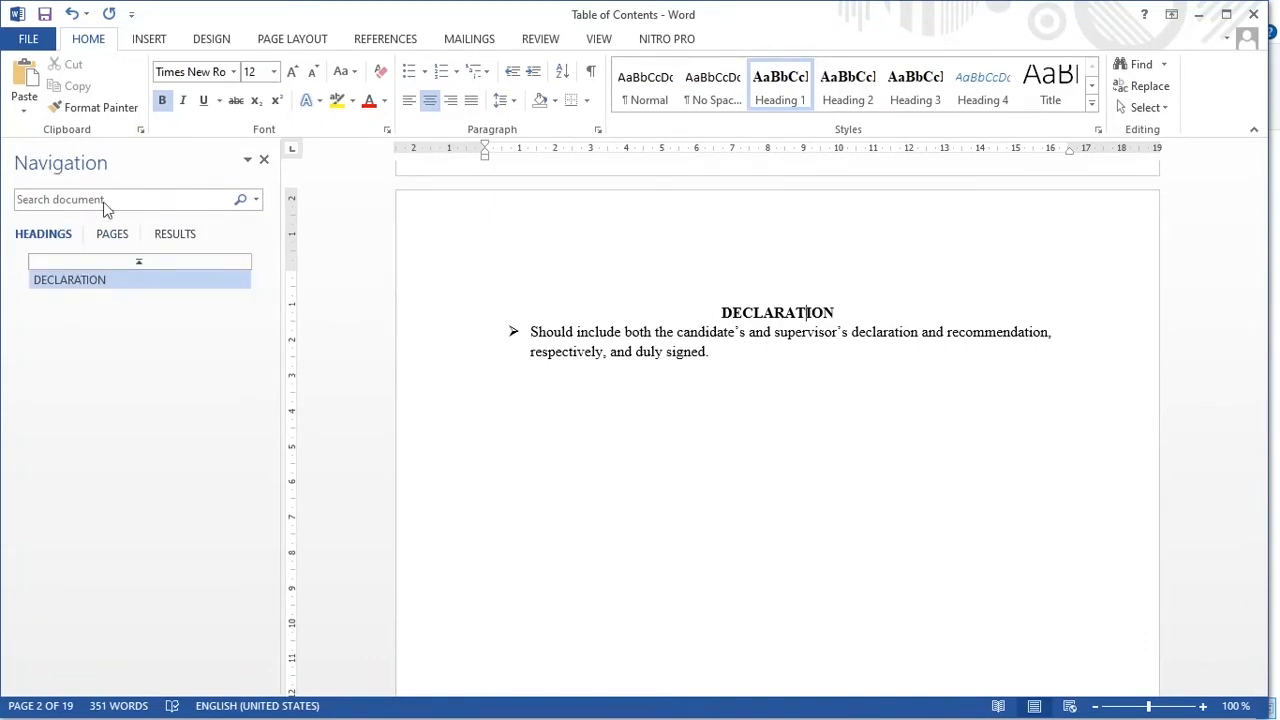
# - Toggle the Navigation Pane off and back on from the View tab, then scroll to DEDICATION
pyautogui.click(600, 42)
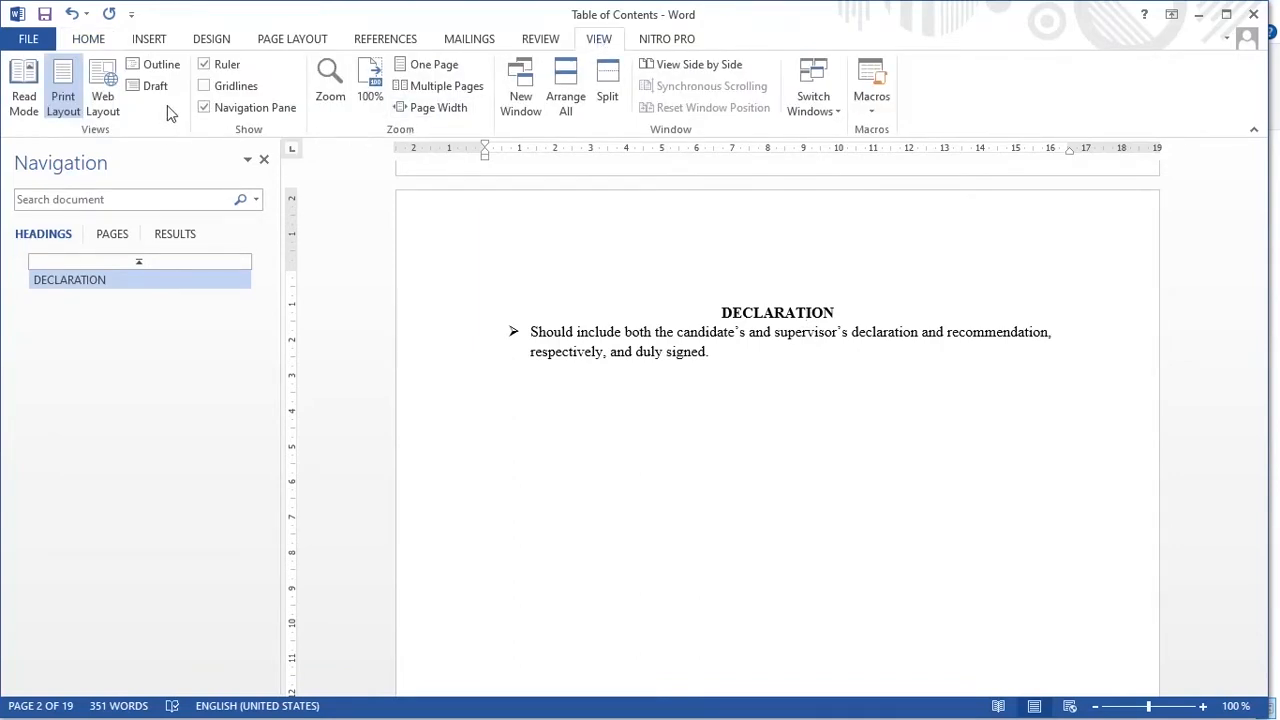
pyautogui.click(204, 108)
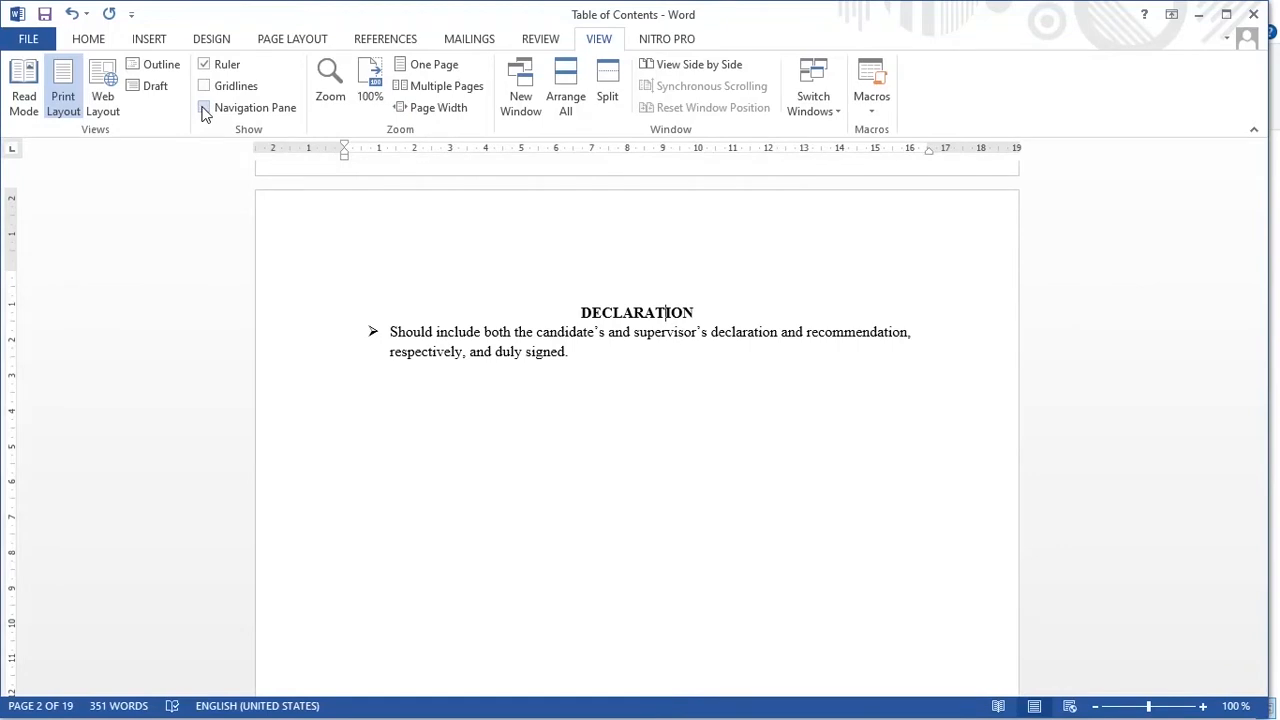
pyautogui.click(204, 108)
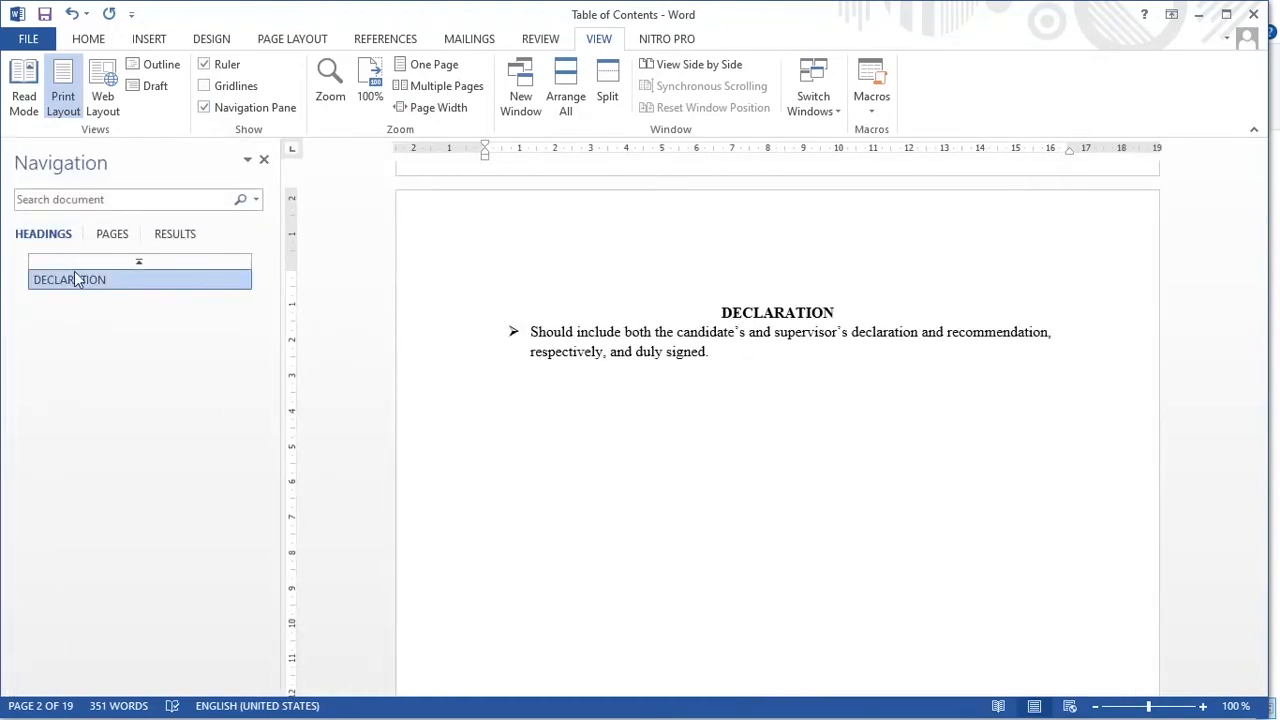
pyautogui.click(206, 109)
pyautogui.click(206, 109)
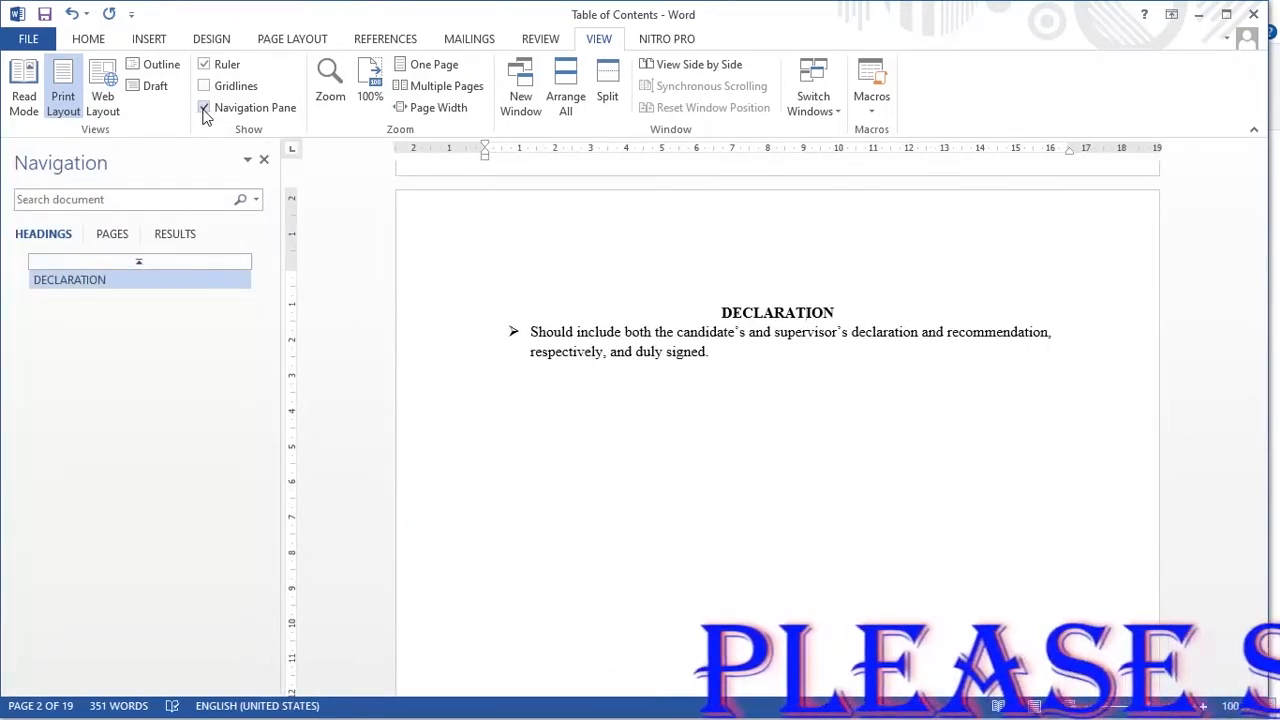
pyautogui.scroll(-3, 733, 429)
pyautogui.scroll(-6, 733, 429)
# - Make DEDICATION a Heading 1 heading
pyautogui.click(586, 264)
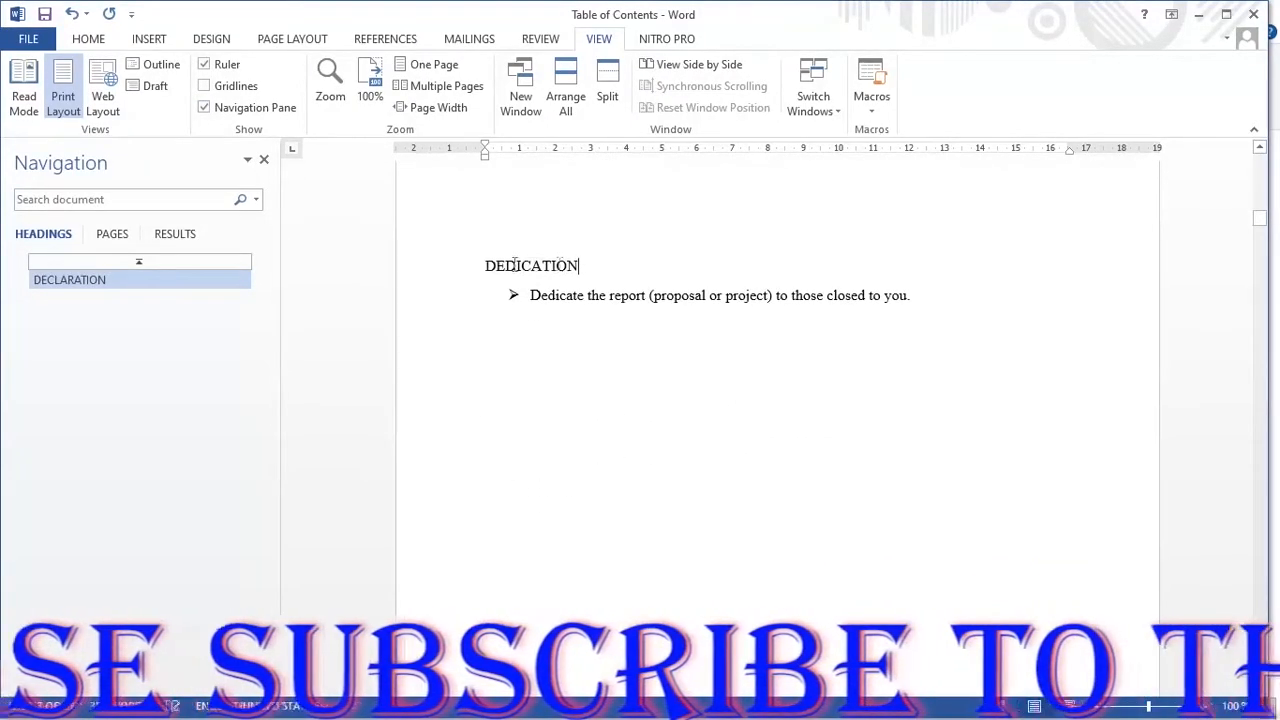
pyautogui.doubleClick(514, 264)
pyautogui.click(88, 38)
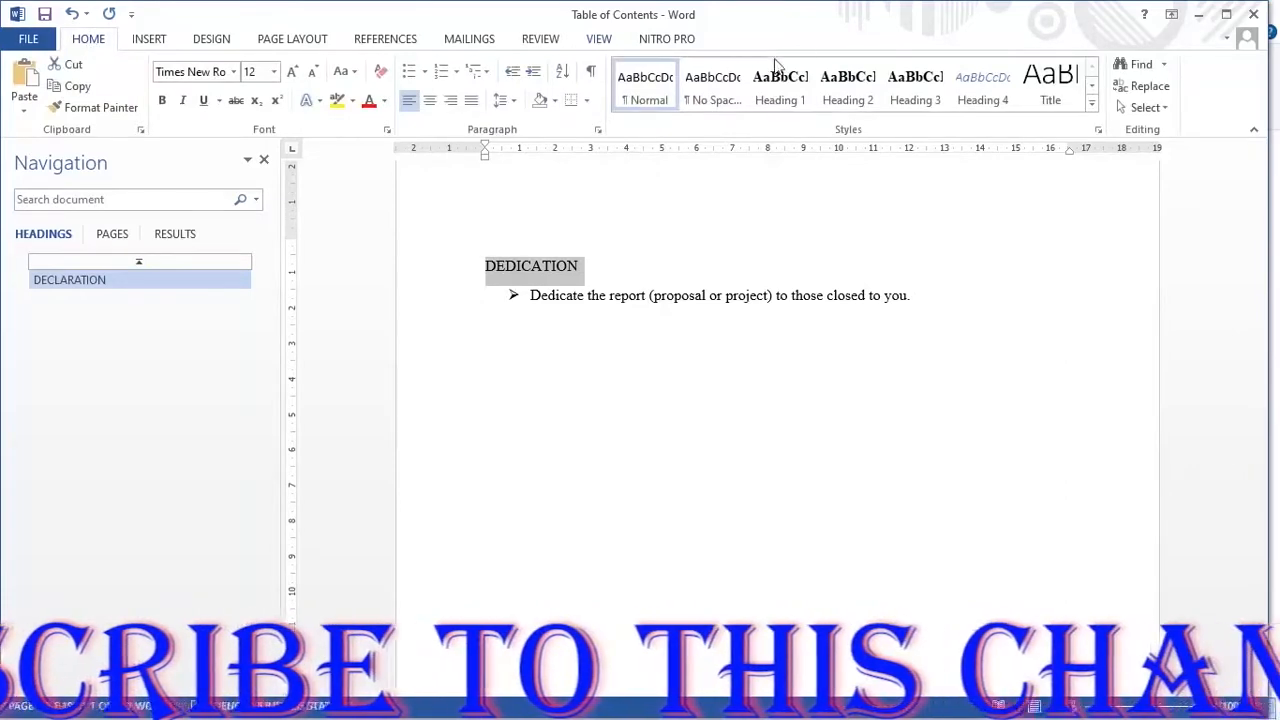
pyautogui.click(781, 88)
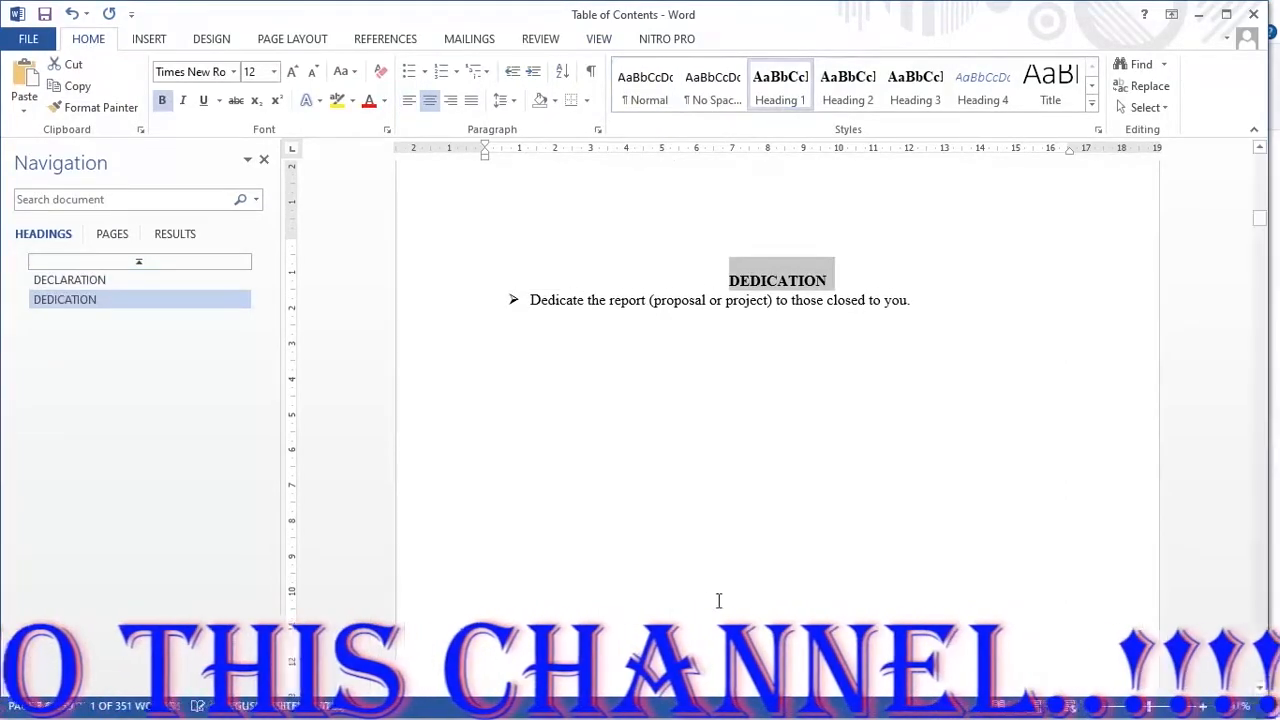
pyautogui.scroll(-10, 716, 599)
# - Make ACKNOWLEDGEMENT a Heading 1 heading and deselect it
pyautogui.click(658, 482)
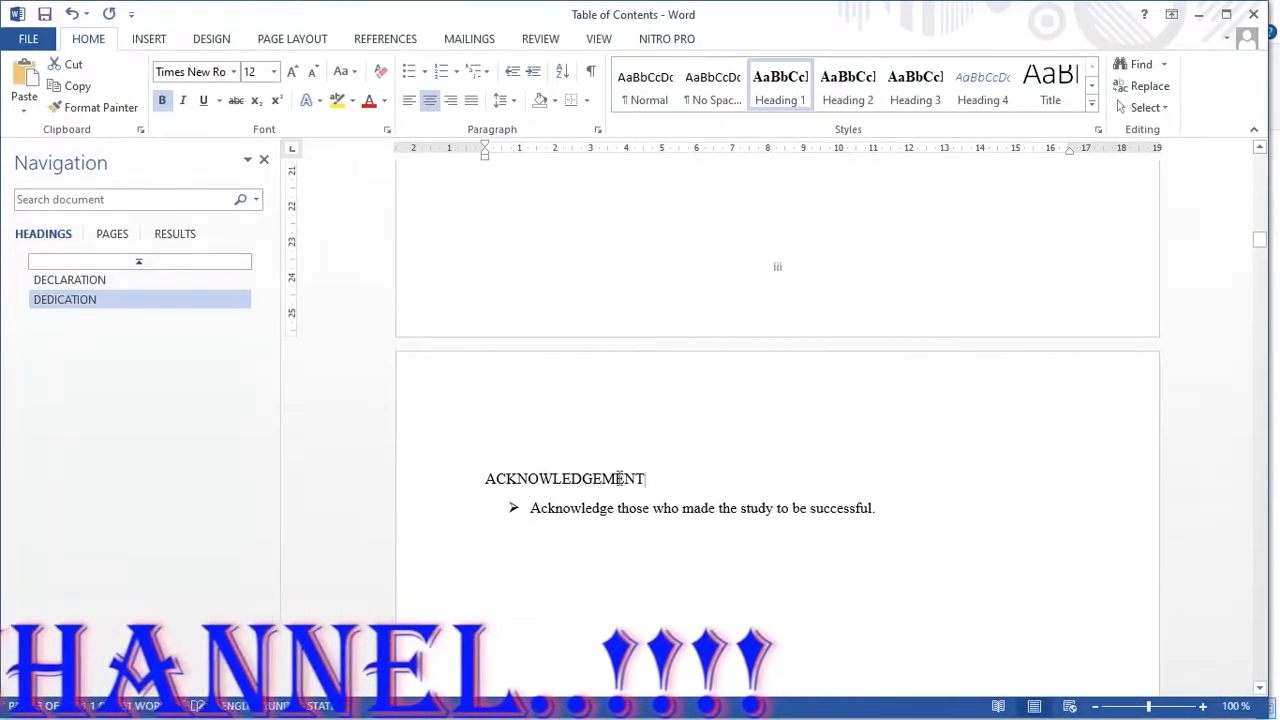
pyautogui.moveTo(620, 478); pyautogui.dragTo(463, 457)
pyautogui.click(540, 479)
pyautogui.moveTo(652, 479); pyautogui.dragTo(485, 478)
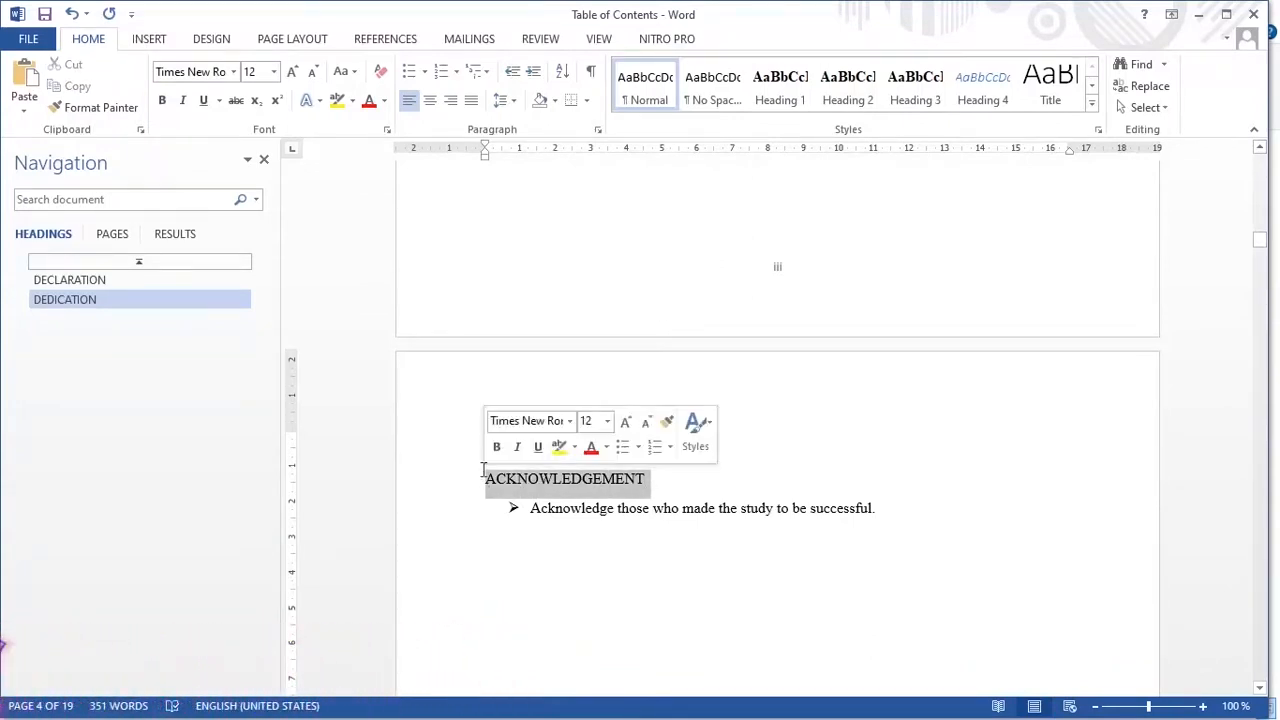
pyautogui.click(778, 98)
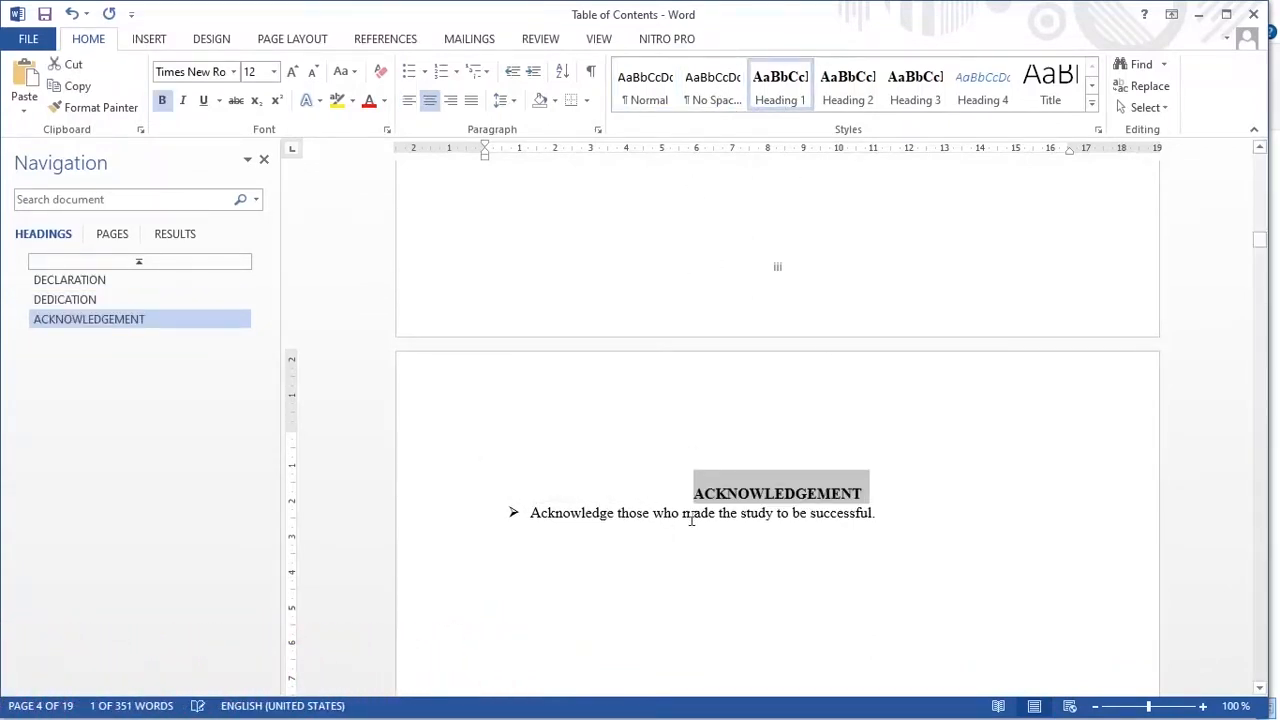
pyautogui.click(785, 494)
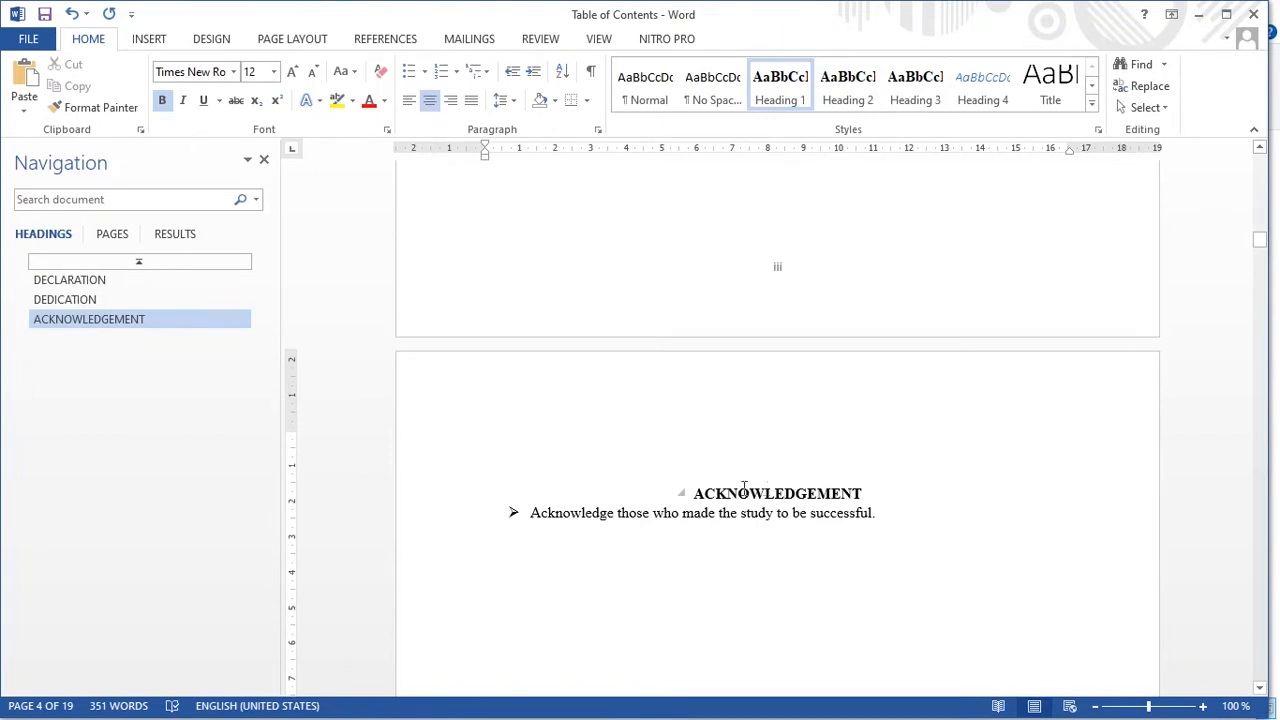
# - Select the TABLE OF CONTENTS heading text
pyautogui.scroll(-15, 743, 488)
pyautogui.scroll(-10, 711, 624)
pyautogui.scroll(9, 711, 624)
pyautogui.scroll(8, 704, 624)
pyautogui.moveTo(643, 591); pyautogui.dragTo(485, 590)
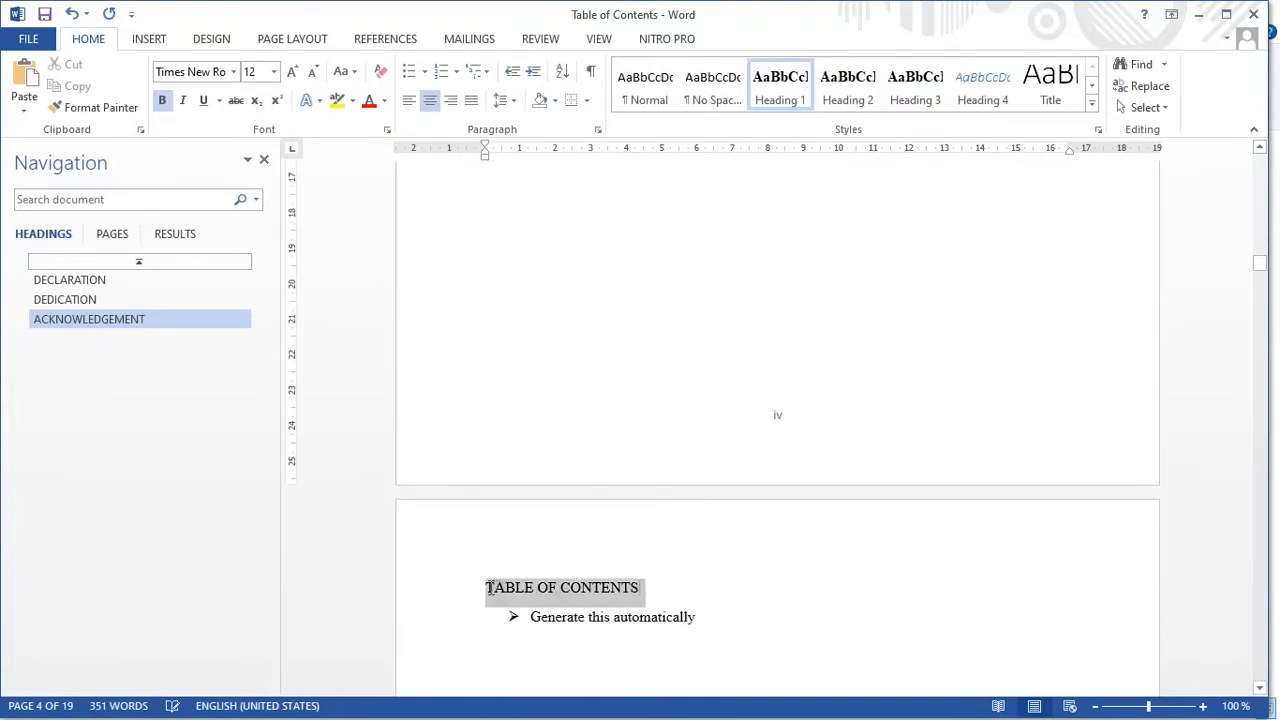
# - Apply Heading 1 to TABLE OF CONTENTS and ABSTRACT
pyautogui.click(779, 88)
pyautogui.scroll(-10, 728, 630)
pyautogui.scroll(-9, 716, 628)
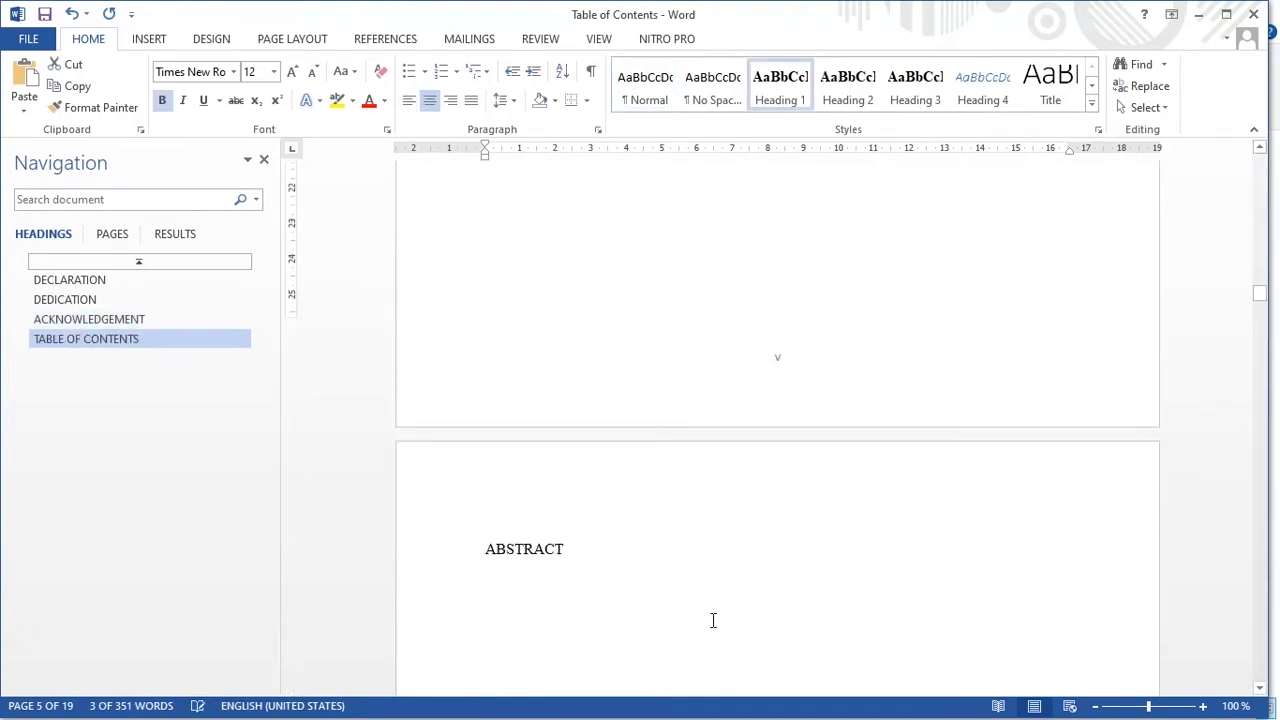
pyautogui.moveTo(572, 396); pyautogui.dragTo(483, 396)
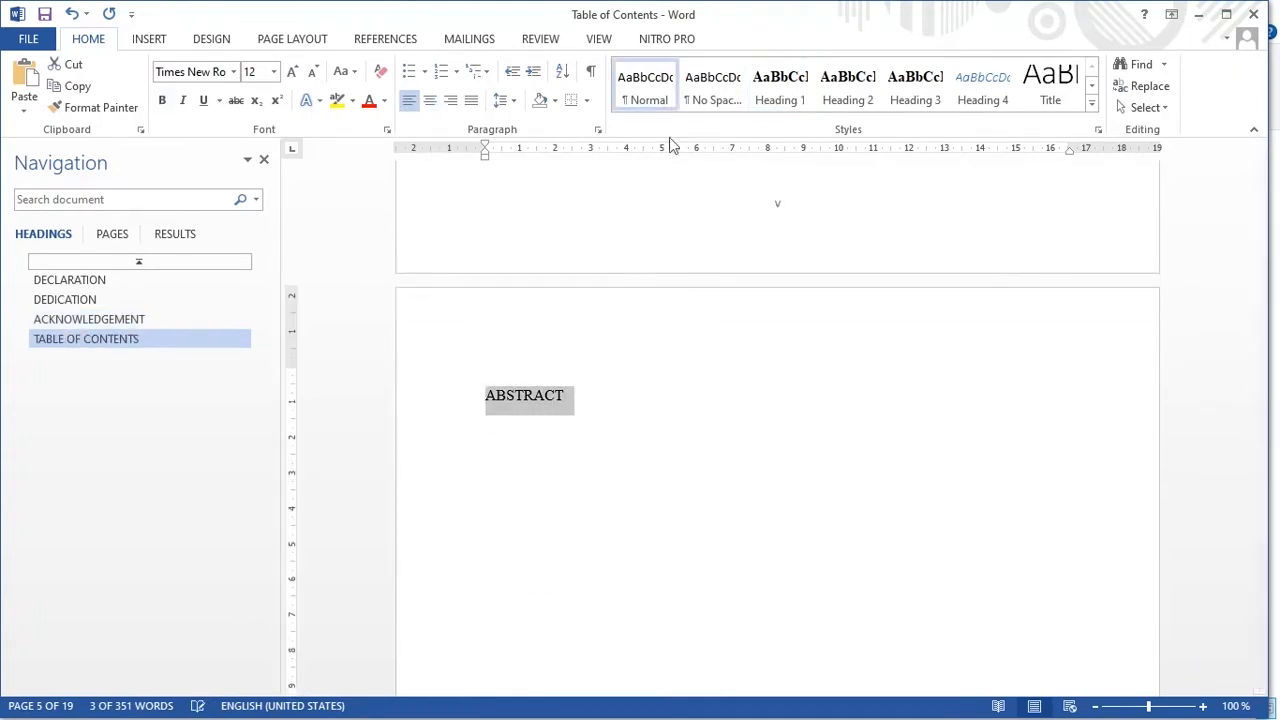
pyautogui.click(779, 88)
# - Make 'CHAPTER ONE: INTRODUCTION' Heading 1, split onto two lines without the colon
pyautogui.scroll(-13, 762, 440)
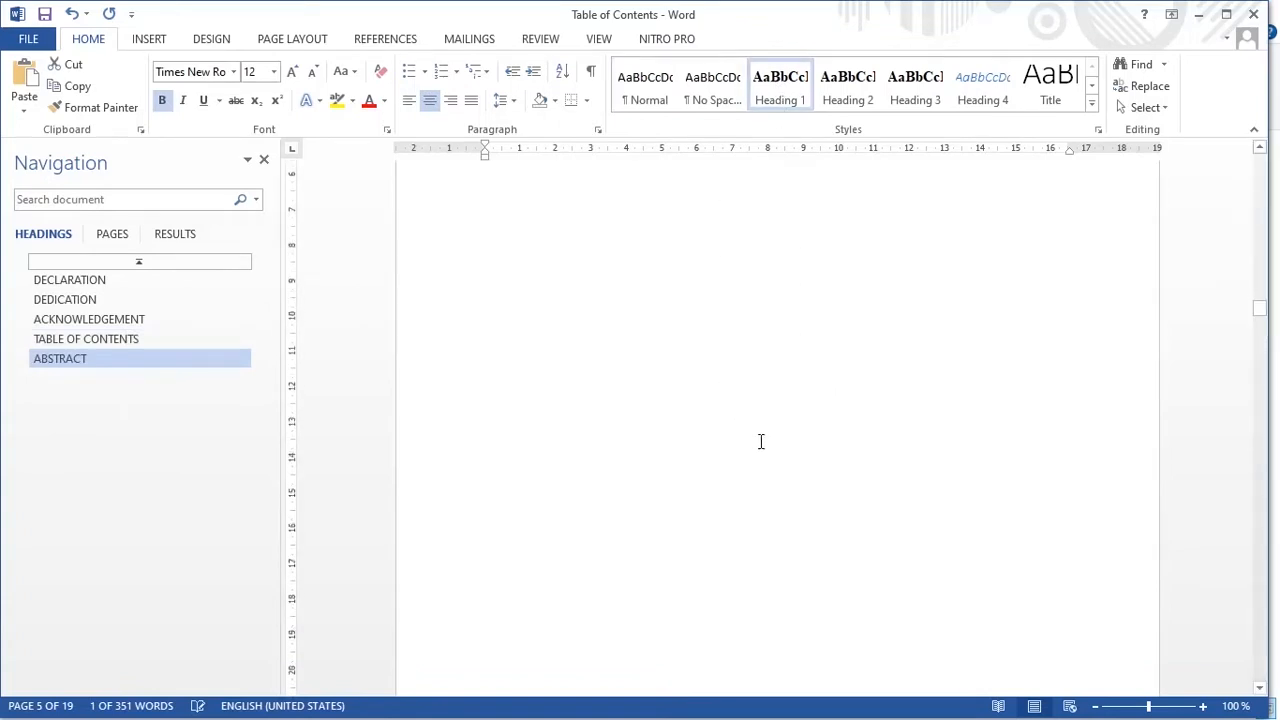
pyautogui.scroll(-18, 757, 444)
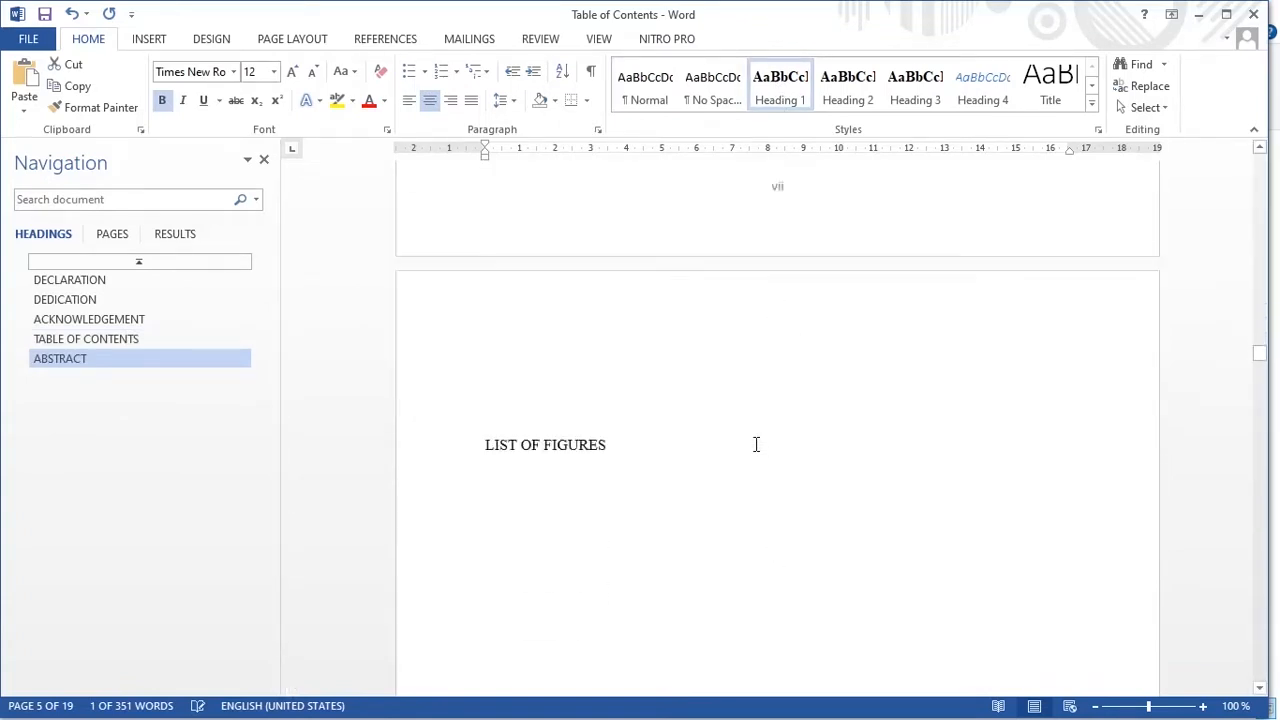
pyautogui.scroll(-18, 772, 470)
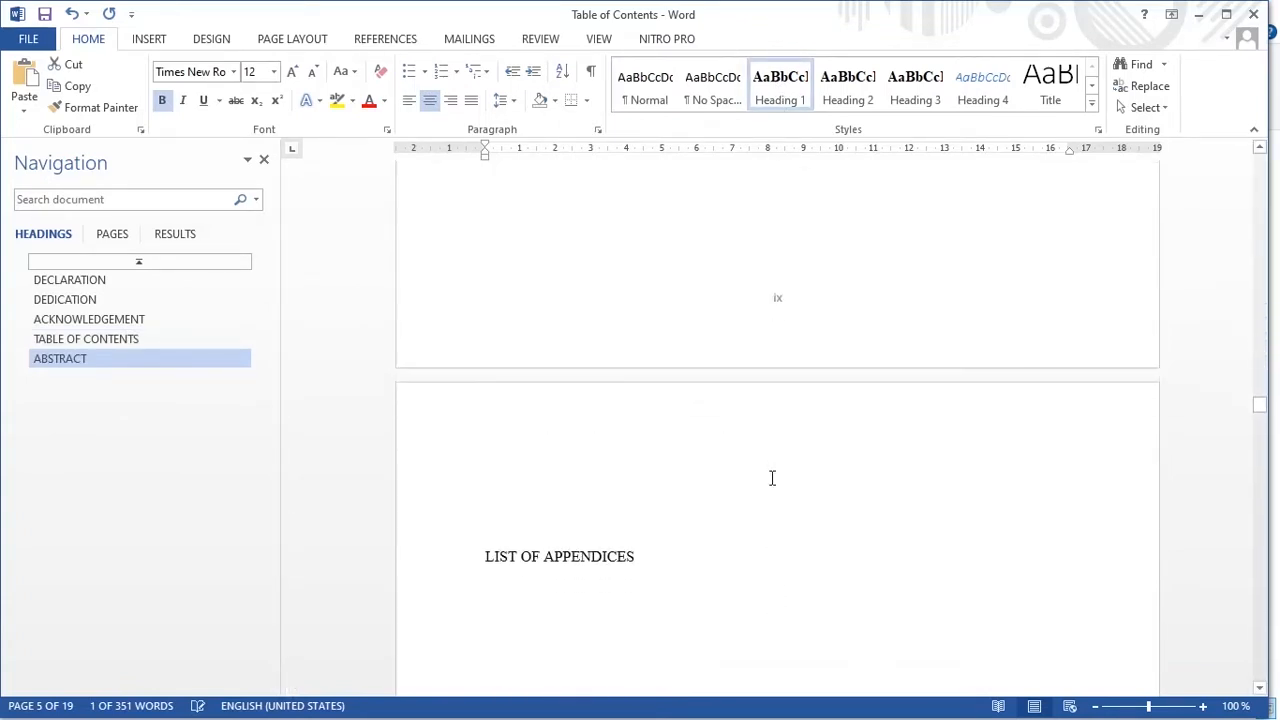
pyautogui.scroll(-15, 771, 477)
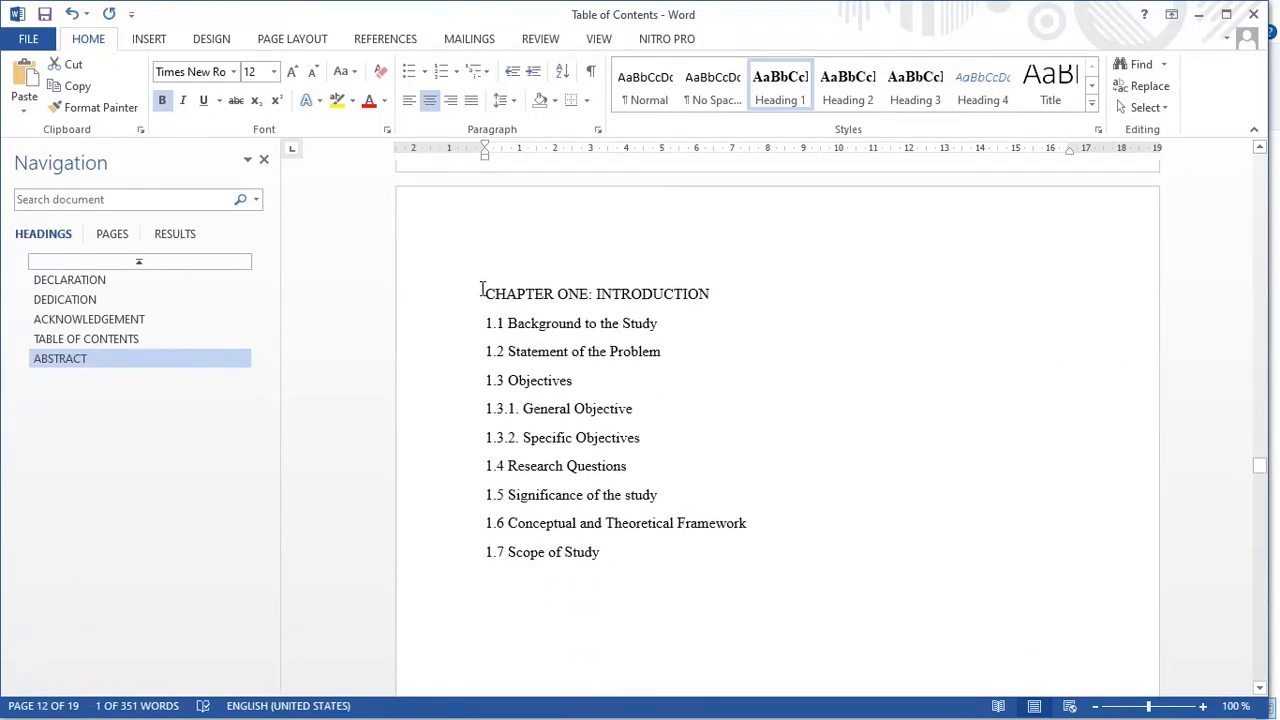
pyautogui.keyDown('shift'); pyautogui.click(710, 293); pyautogui.keyUp('shift')
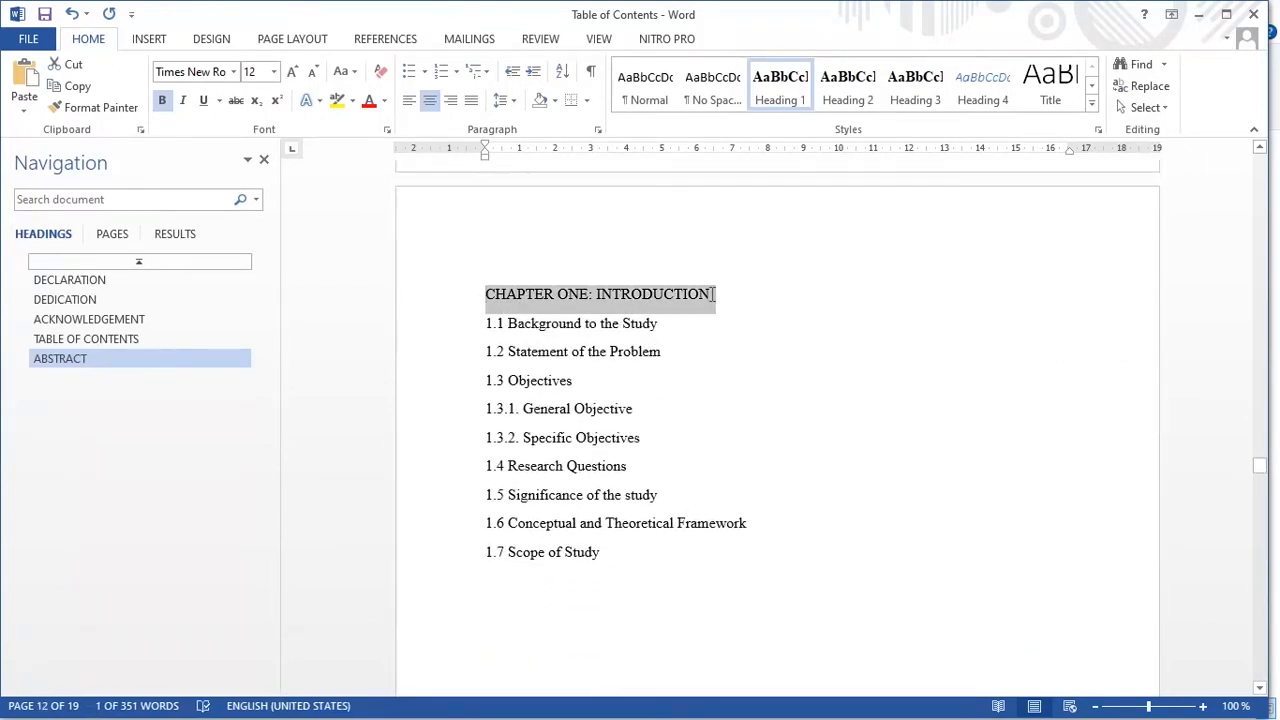
pyautogui.click(782, 90)
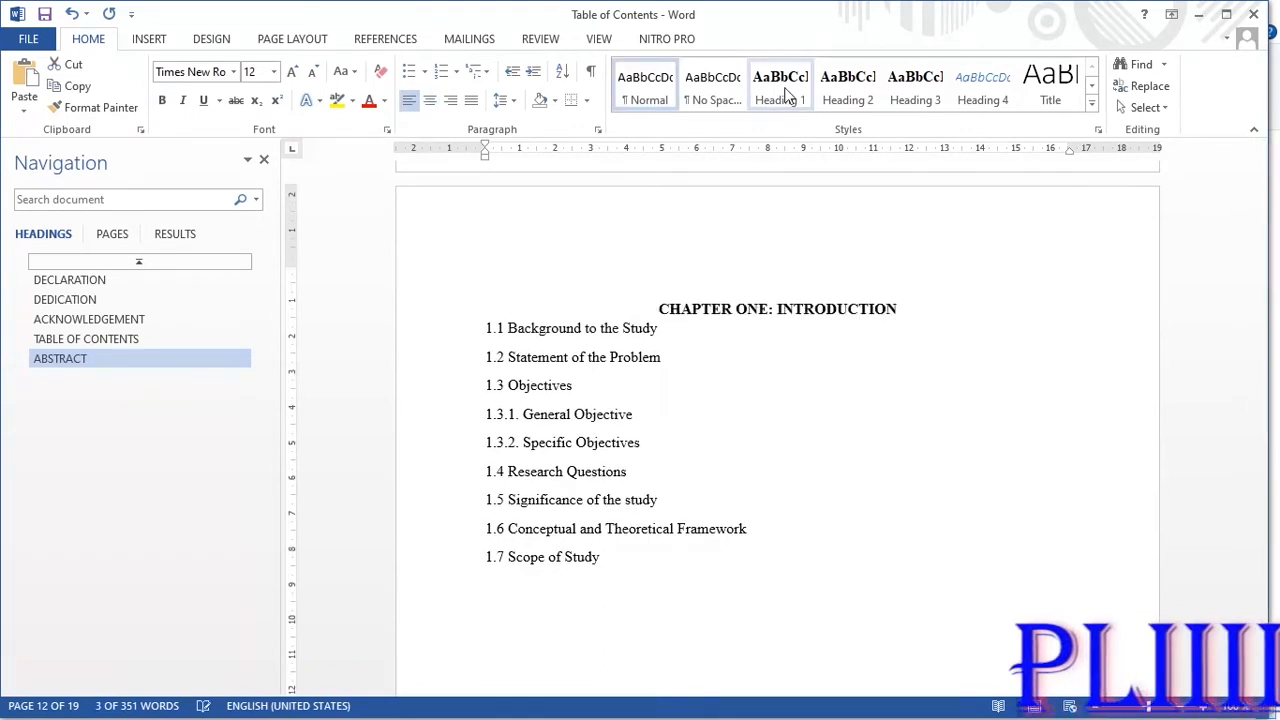
pyautogui.click(782, 311)
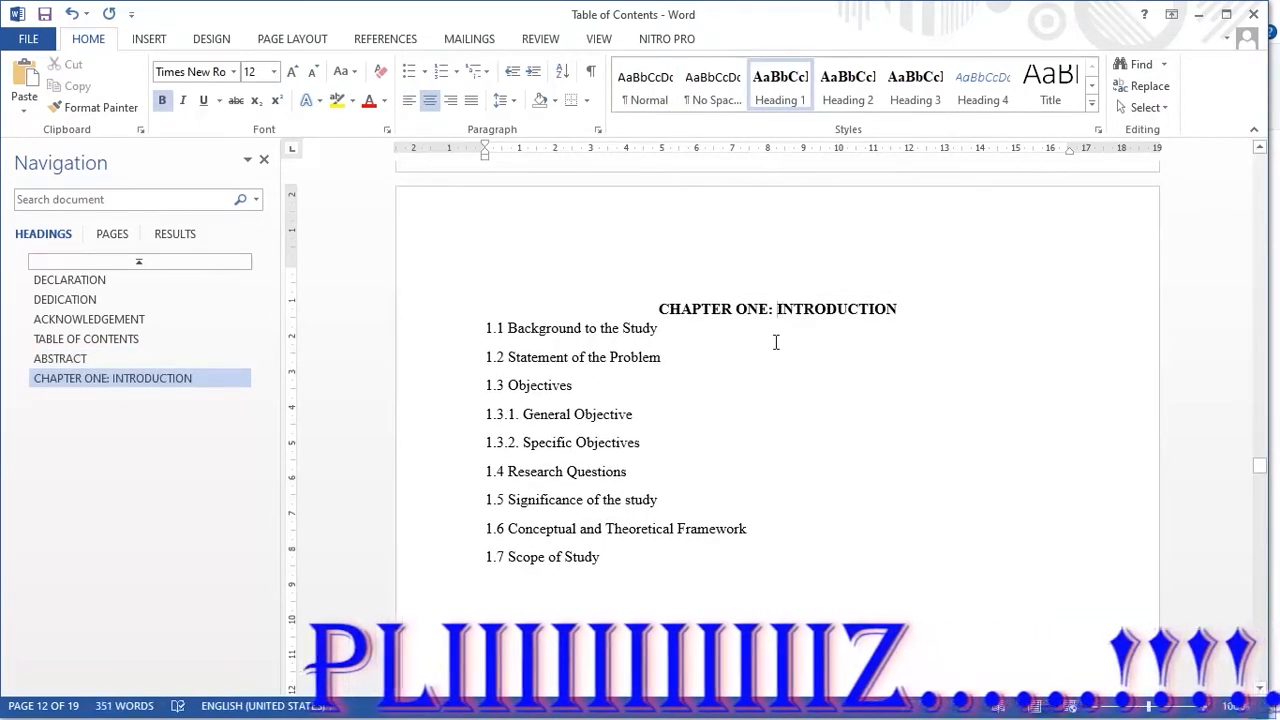
pyautogui.press('Return')
pyautogui.click(840, 309)
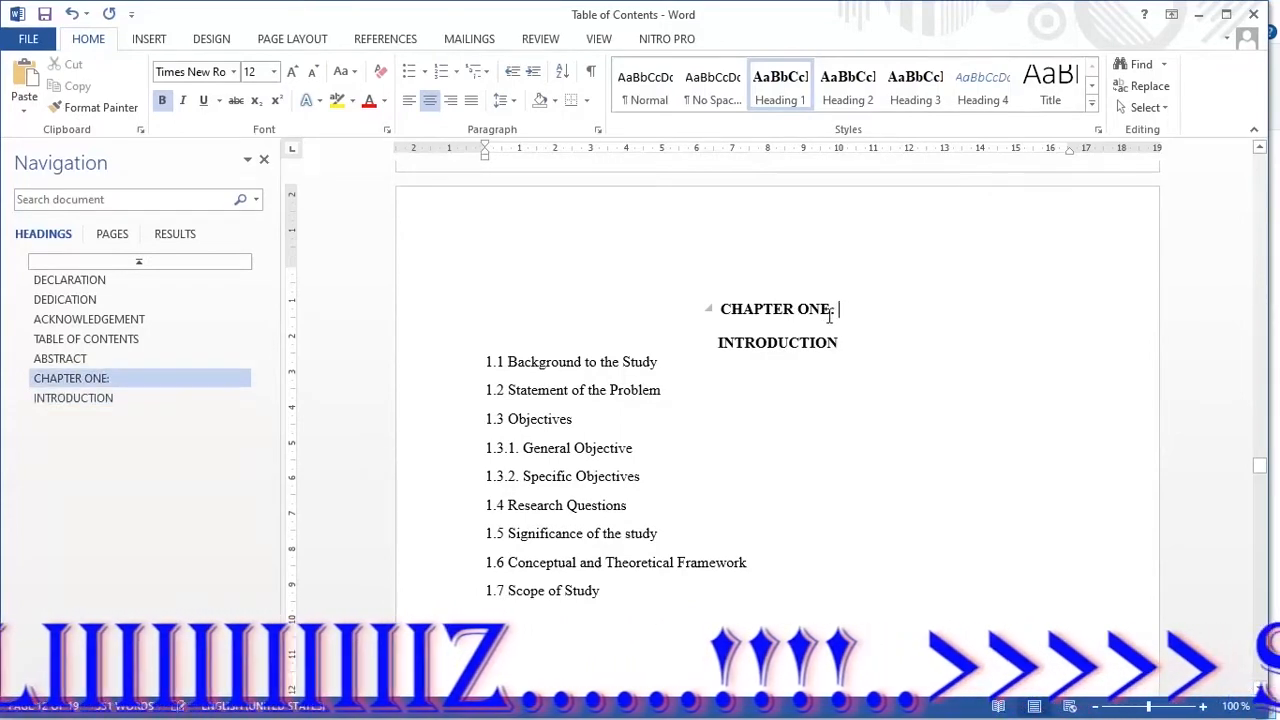
pyautogui.press('BackSpace')
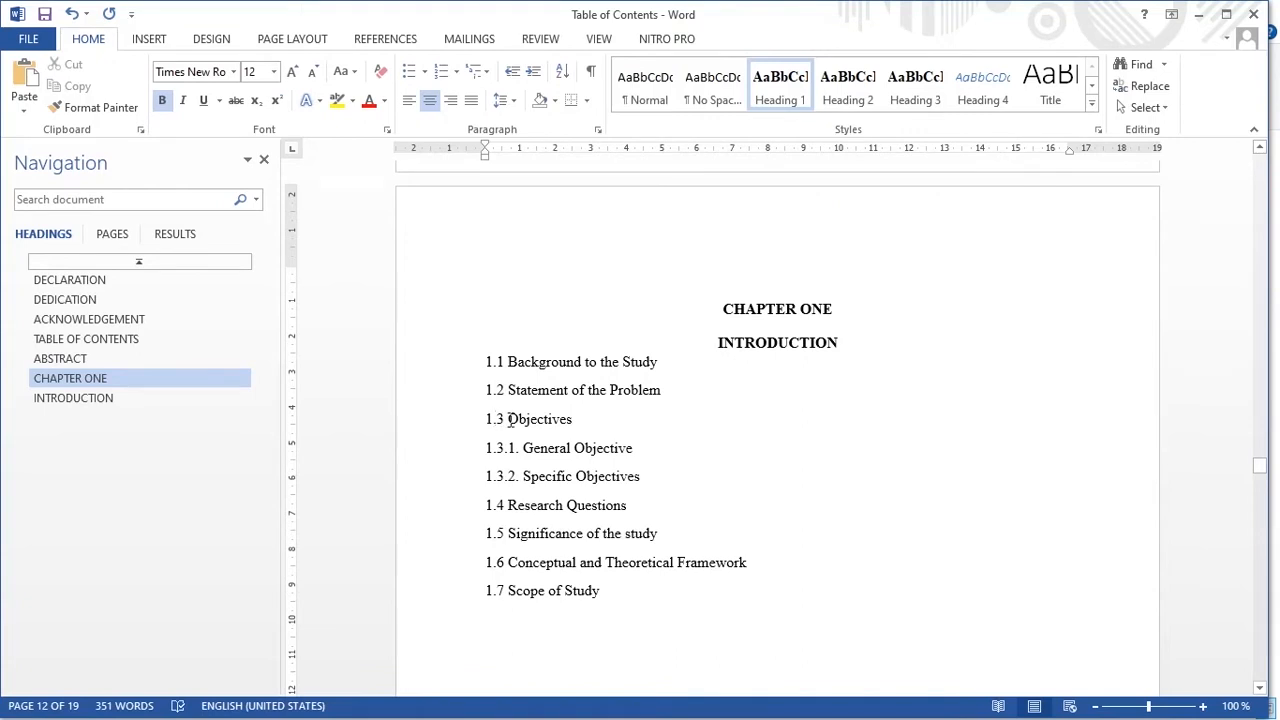
# - Apply Heading 2 to sections 1.1–1.7, confirming the Heading 2 style settings
pyautogui.moveTo(487, 362); pyautogui.dragTo(572, 420)
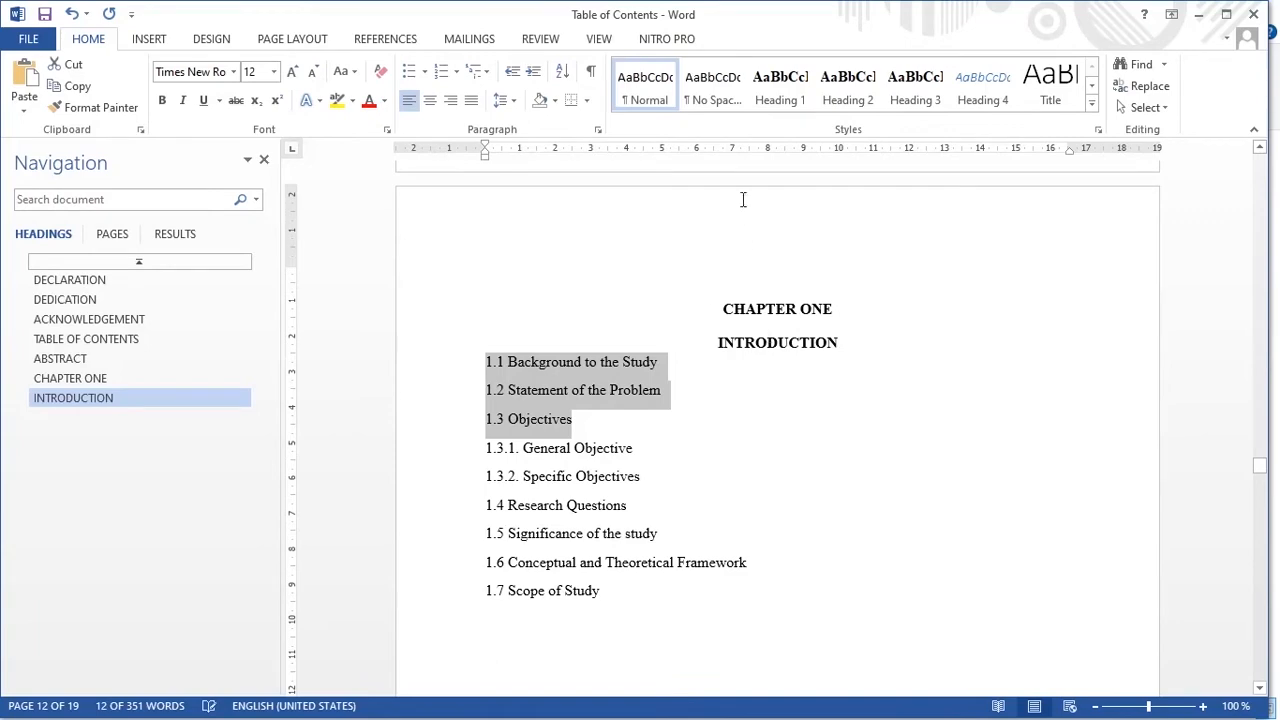
pyautogui.click(845, 90)
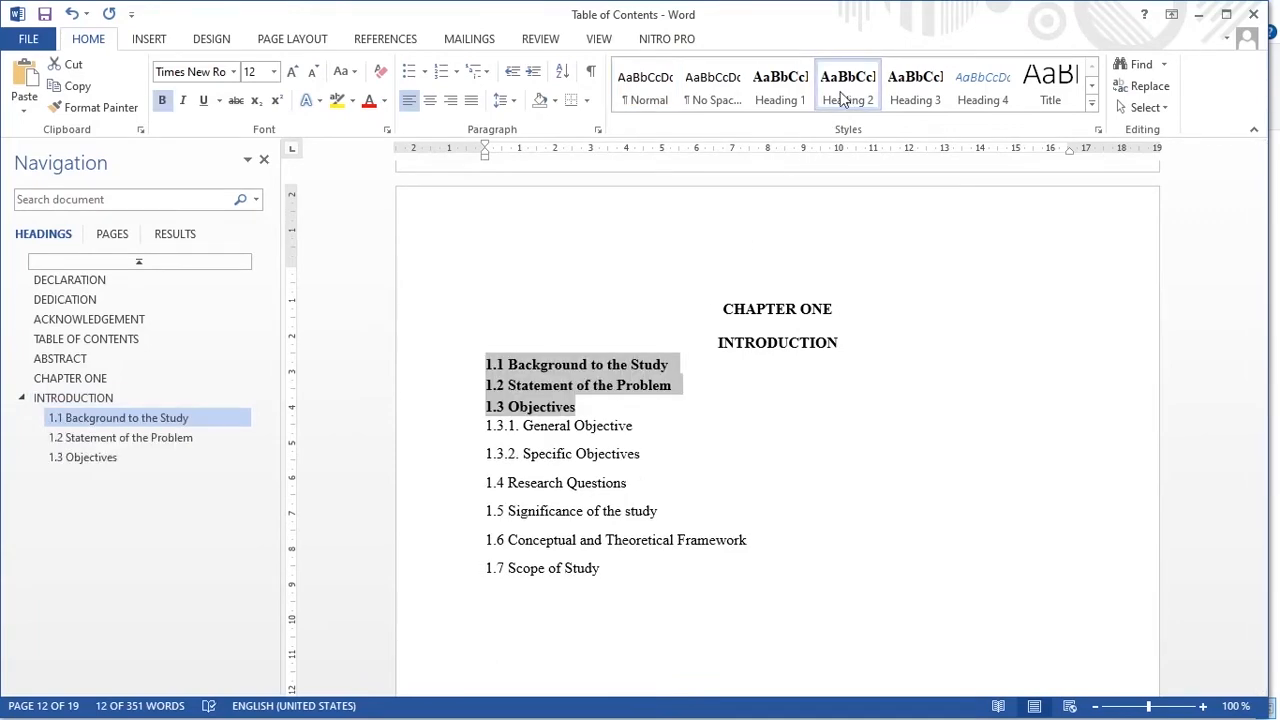
pyautogui.rightClick(843, 97)
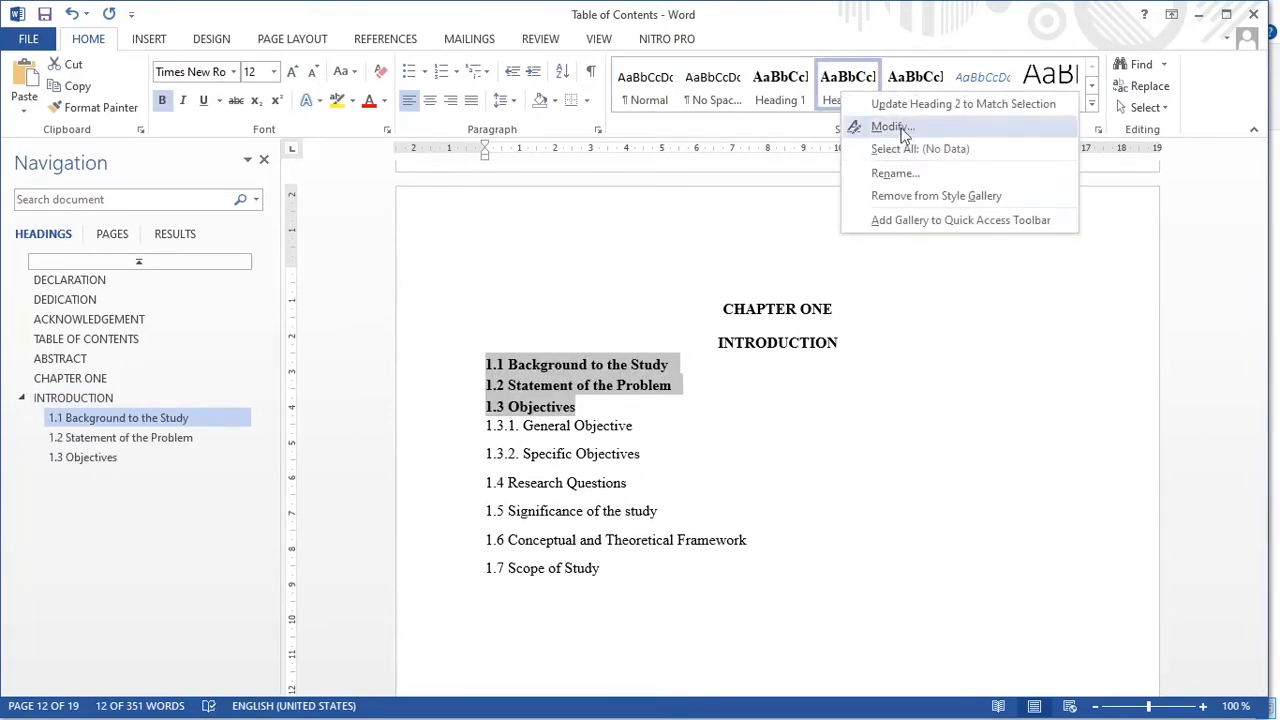
pyautogui.click(888, 127)
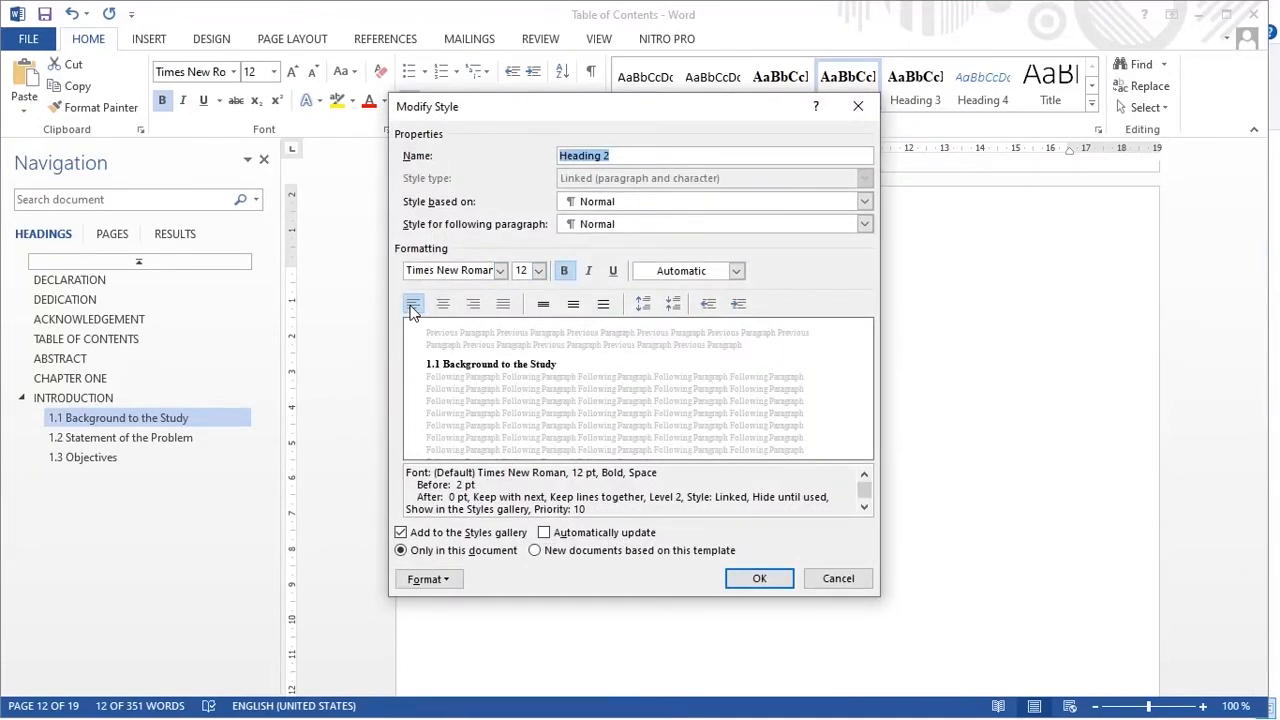
pyautogui.click(777, 578)
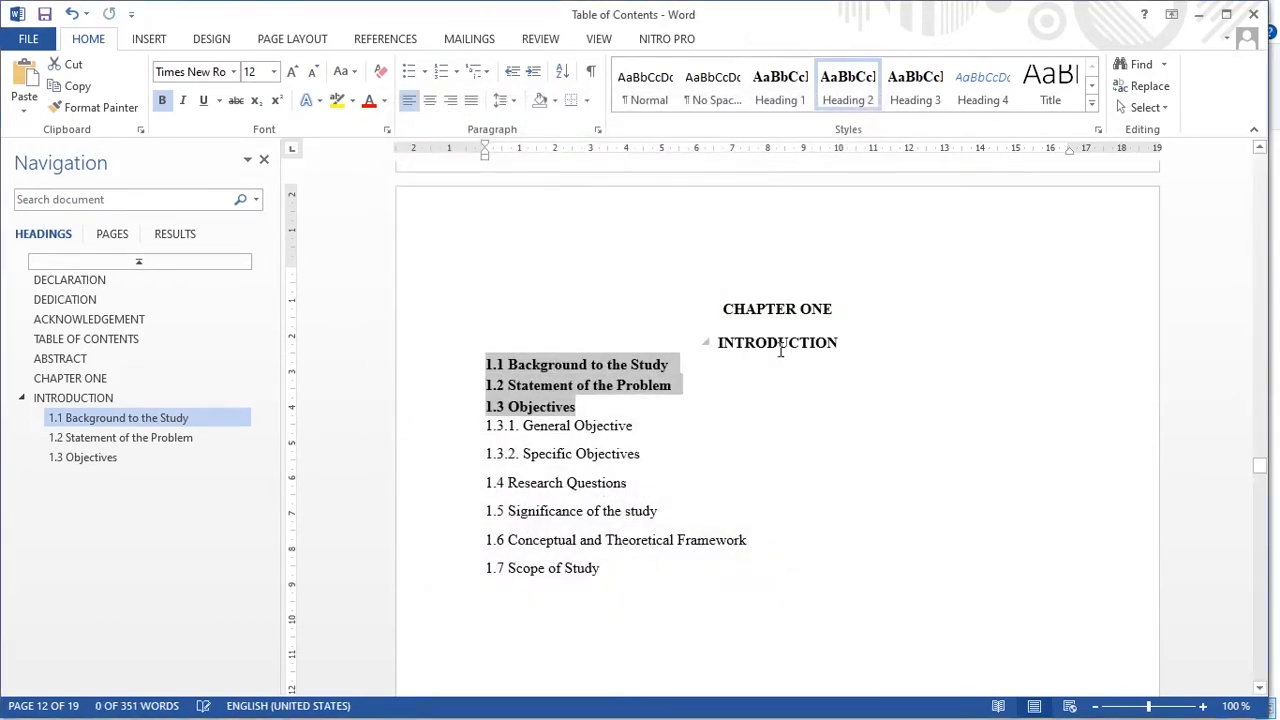
pyautogui.moveTo(484, 482); pyautogui.dragTo(600, 578)
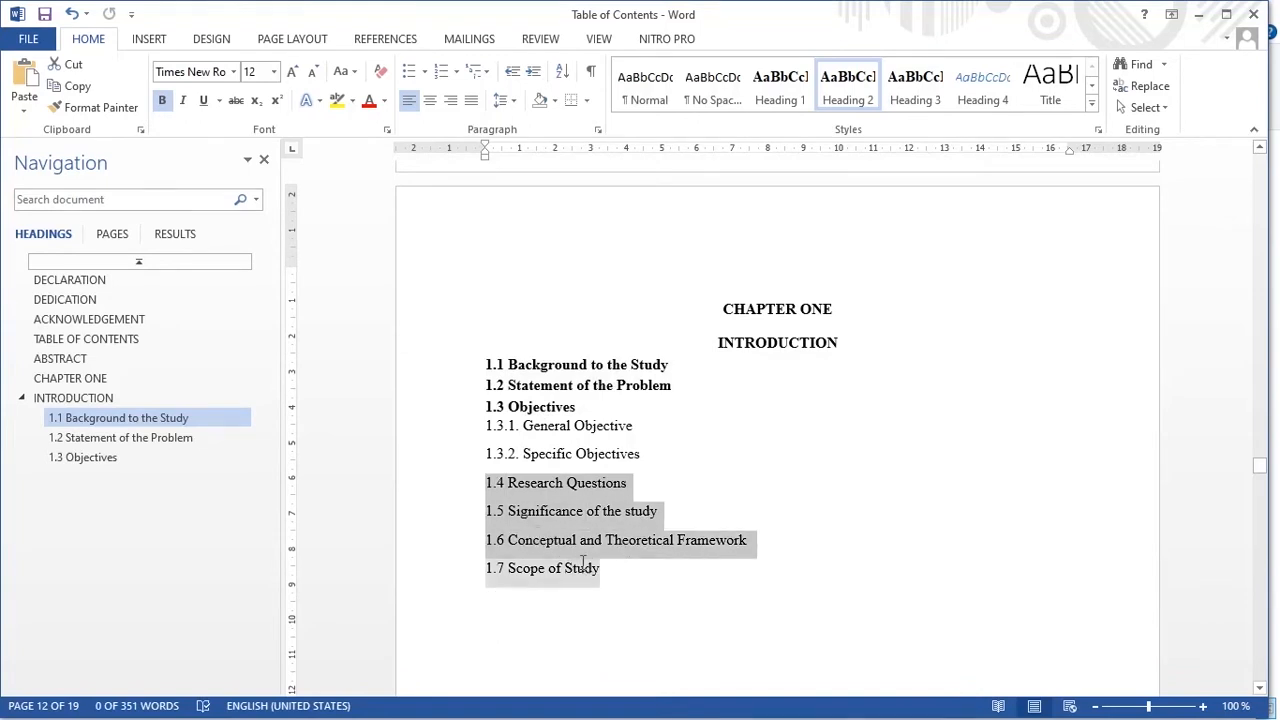
pyautogui.click(848, 92)
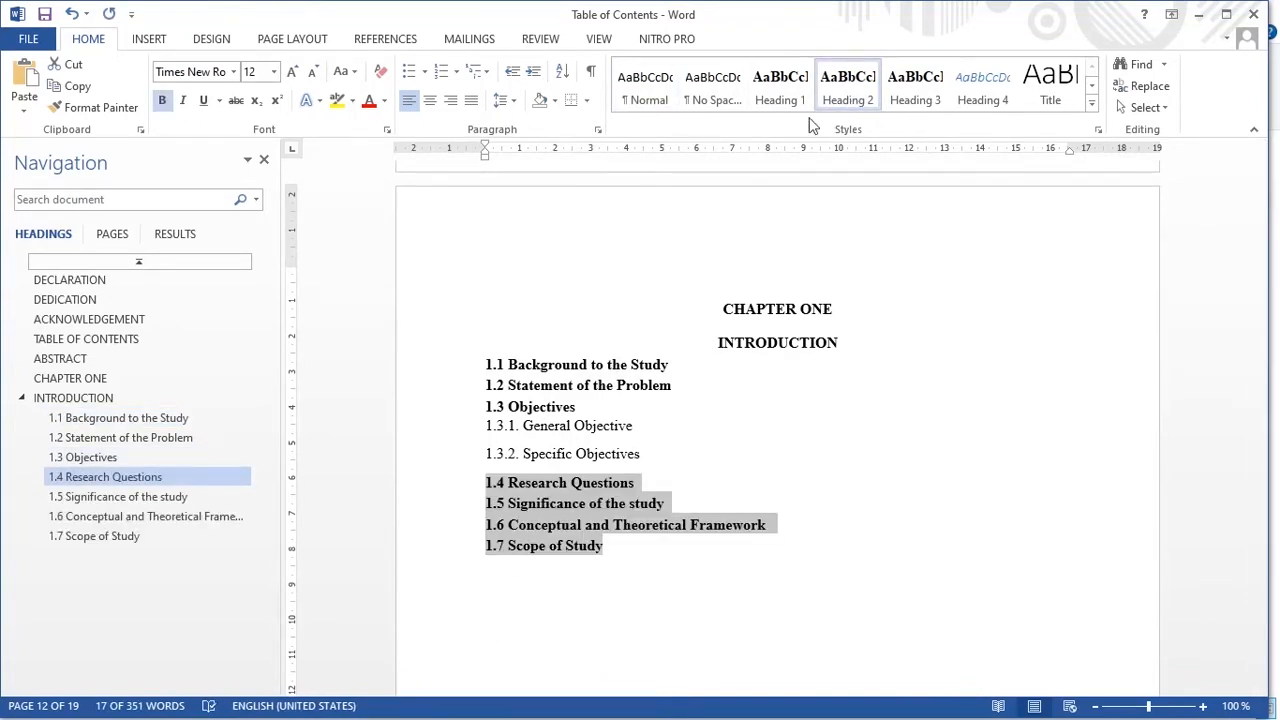
pyautogui.click(684, 455)
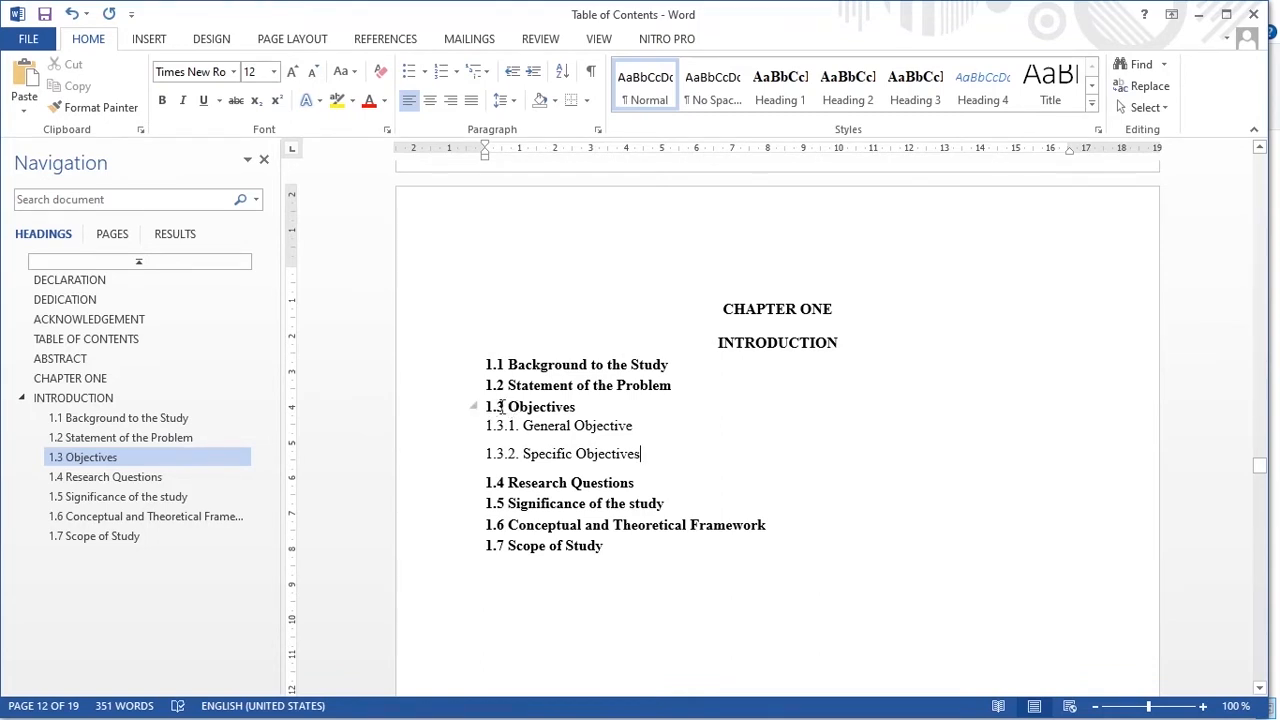
pyautogui.click(21, 399)
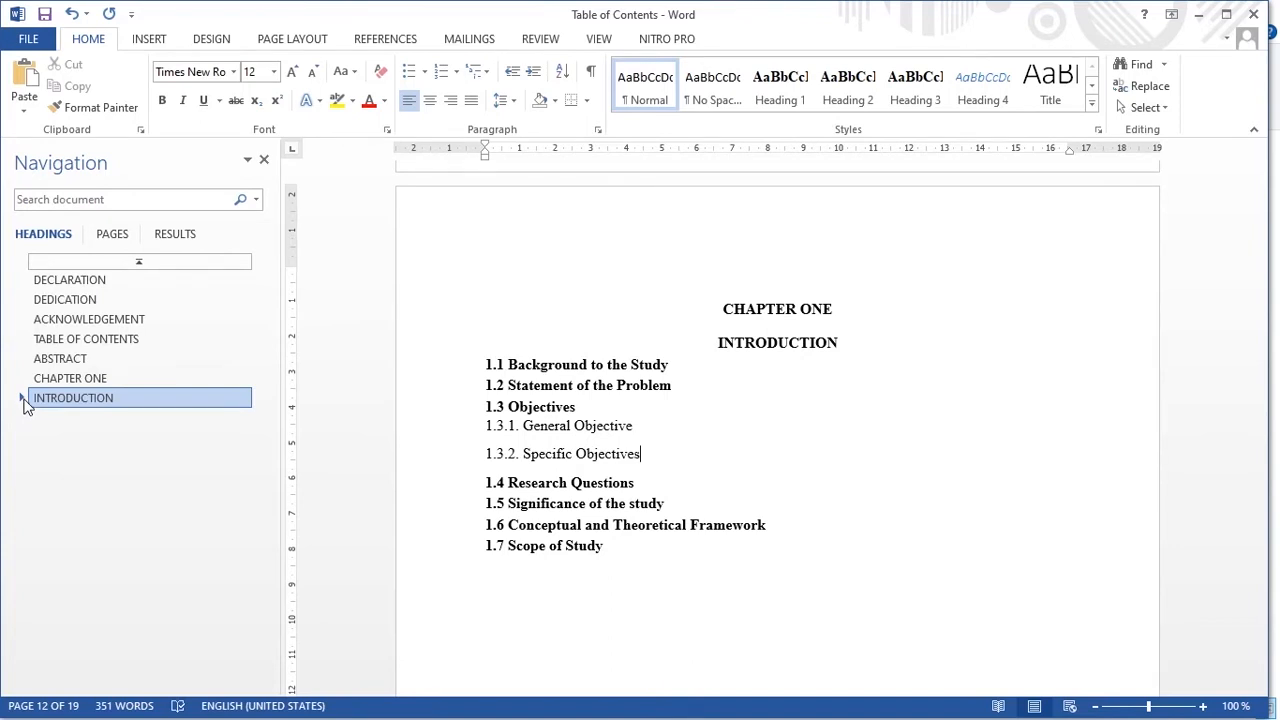
pyautogui.click(22, 398)
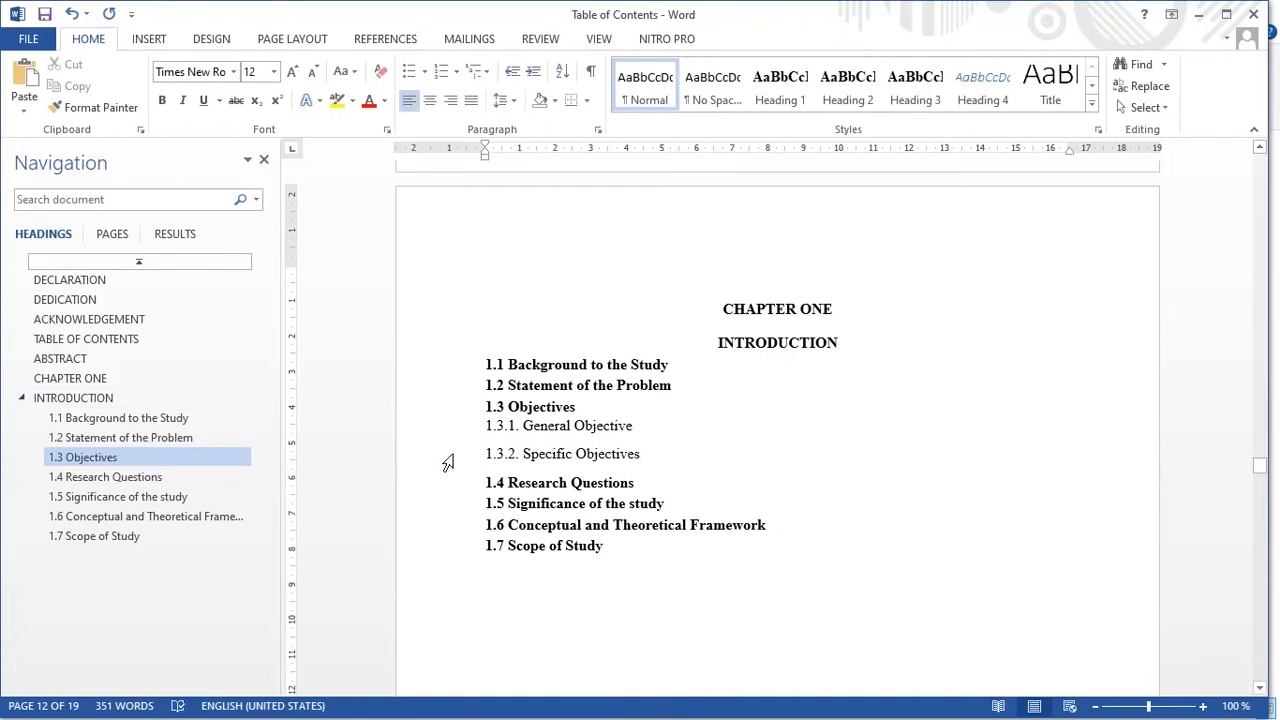
pyautogui.click(545, 406)
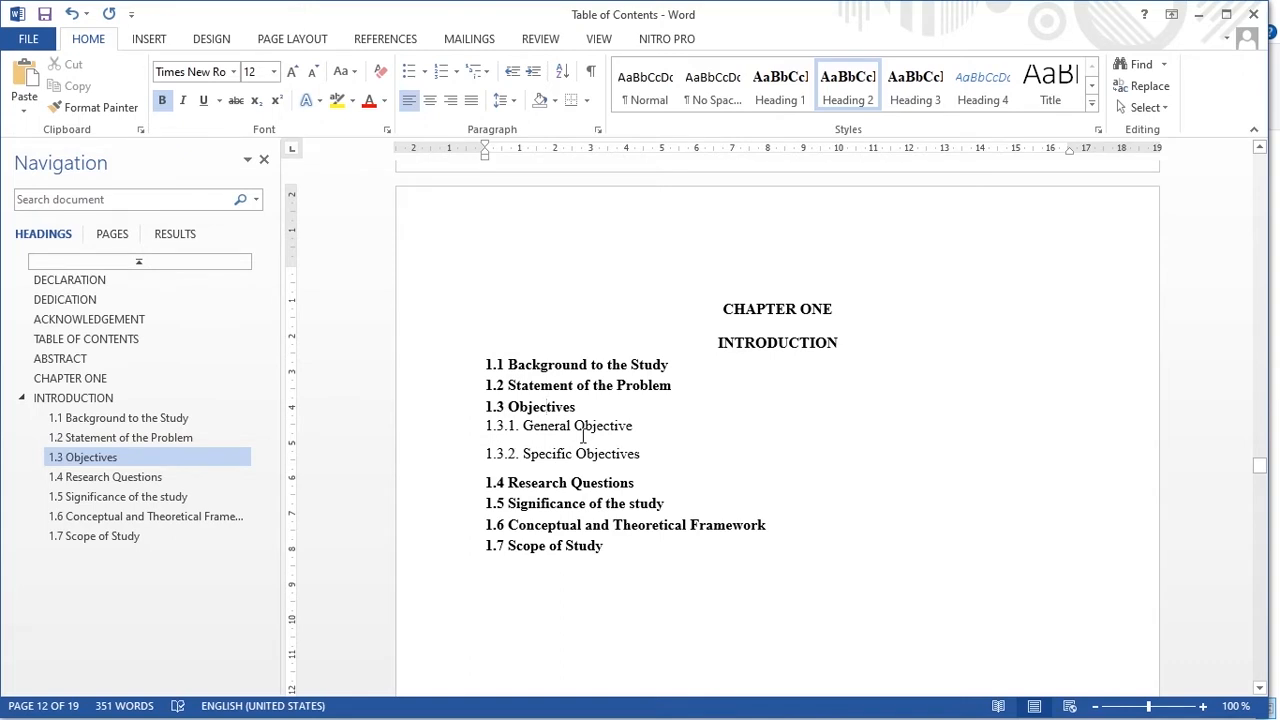
pyautogui.click(488, 430)
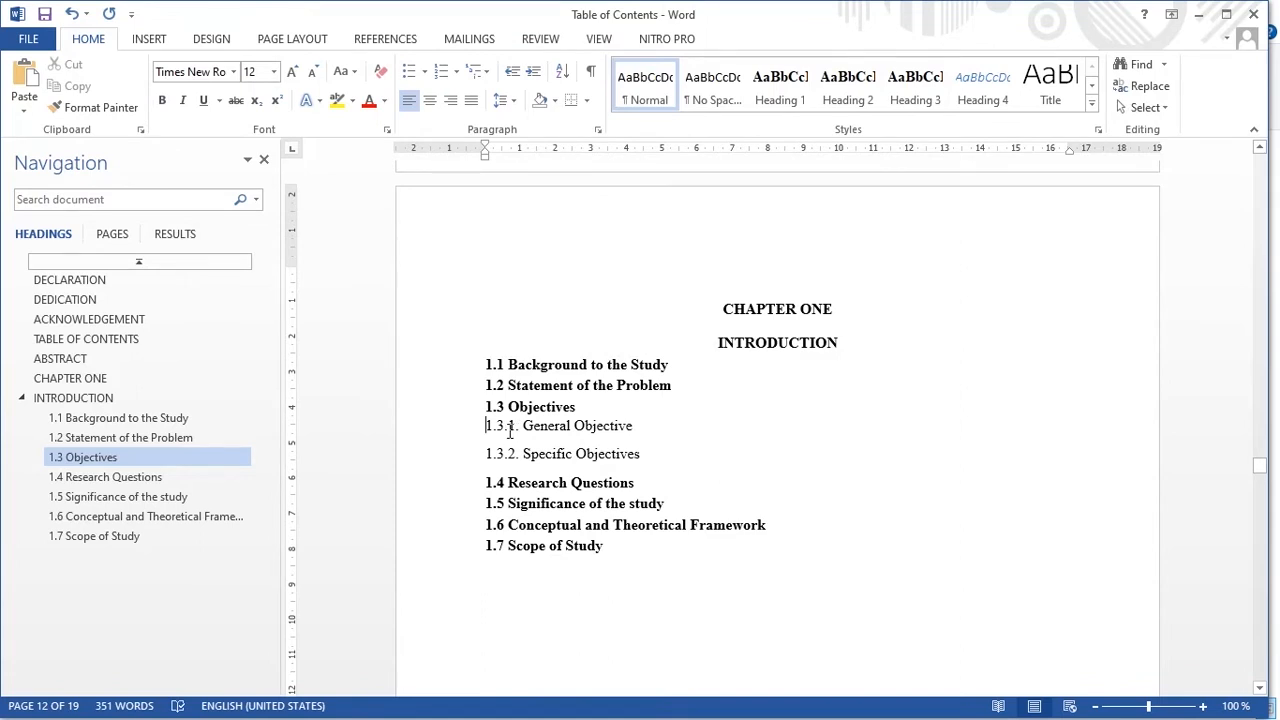
# - Apply Heading 3 to 1.3.1 General Objective and 1.3.2 Specific Objectives, confirming the style settings
pyautogui.moveTo(488, 429); pyautogui.dragTo(624, 450)
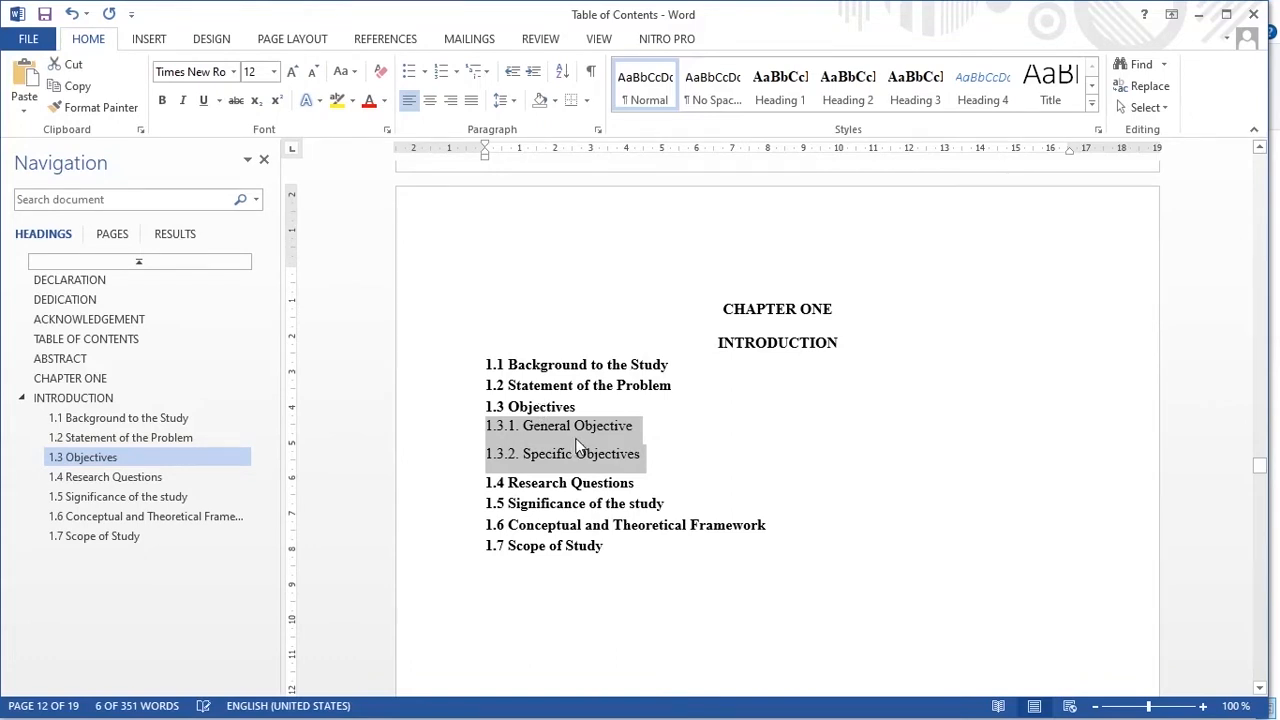
pyautogui.click(924, 102)
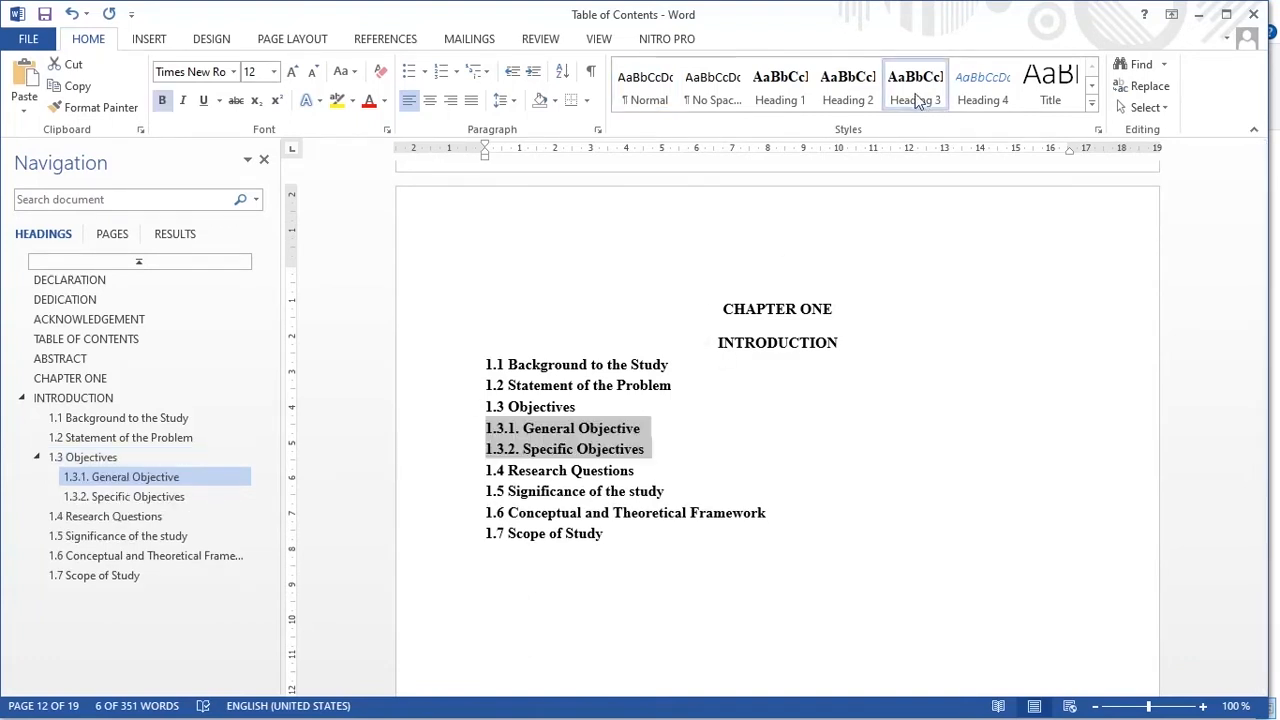
pyautogui.rightClick(925, 108)
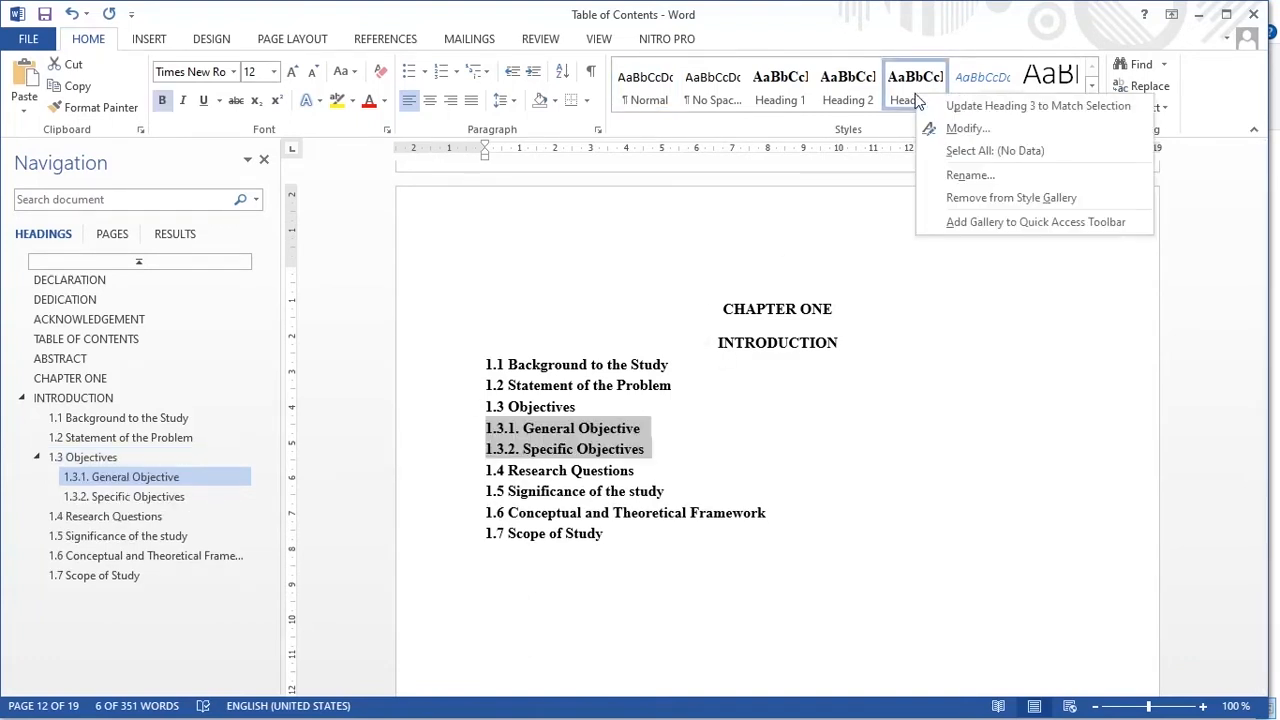
pyautogui.click(966, 129)
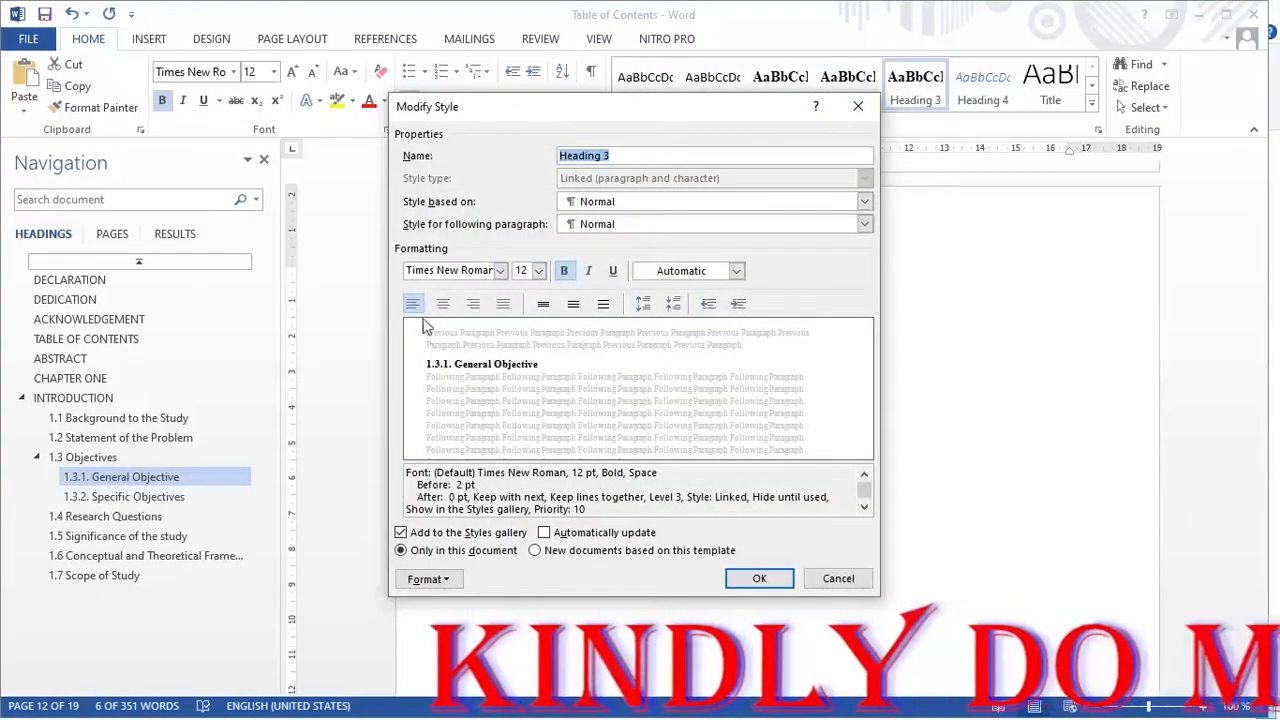
pyautogui.click(759, 579)
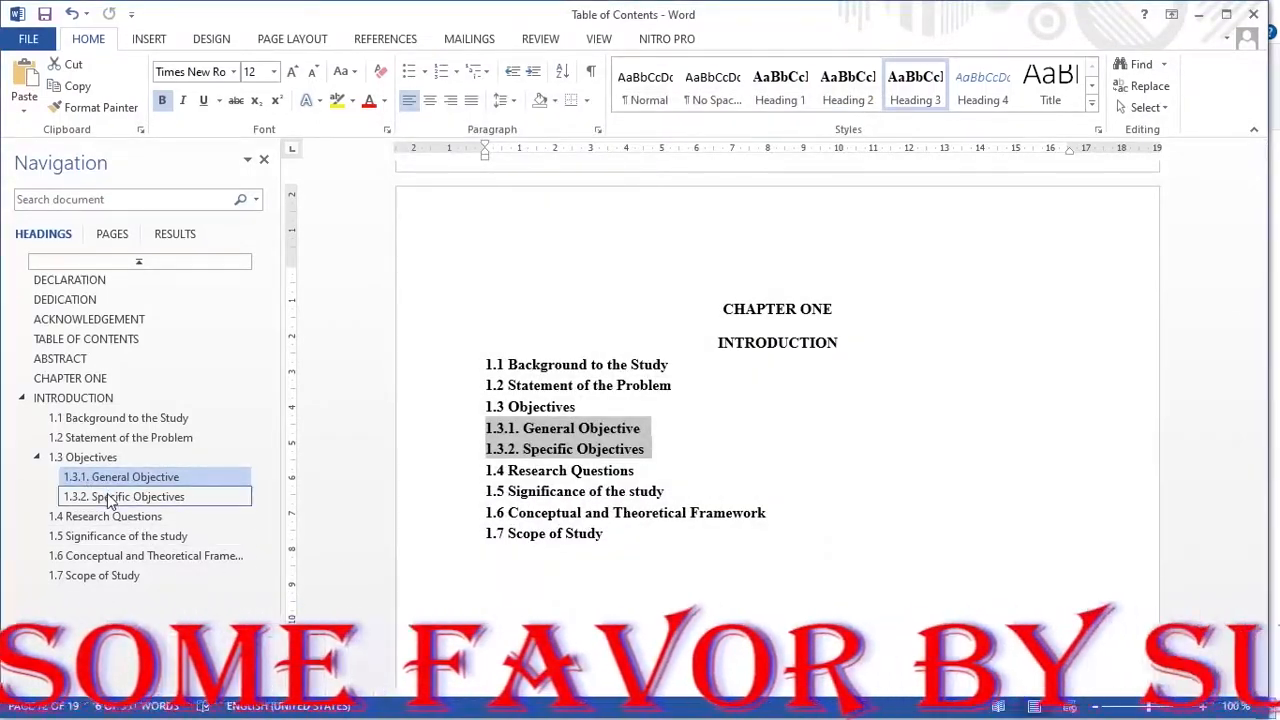
# - Collapse and expand 1.3 Objectives in the Navigation pane, then jump to 1.7 Scope of Study
pyautogui.click(37, 459)
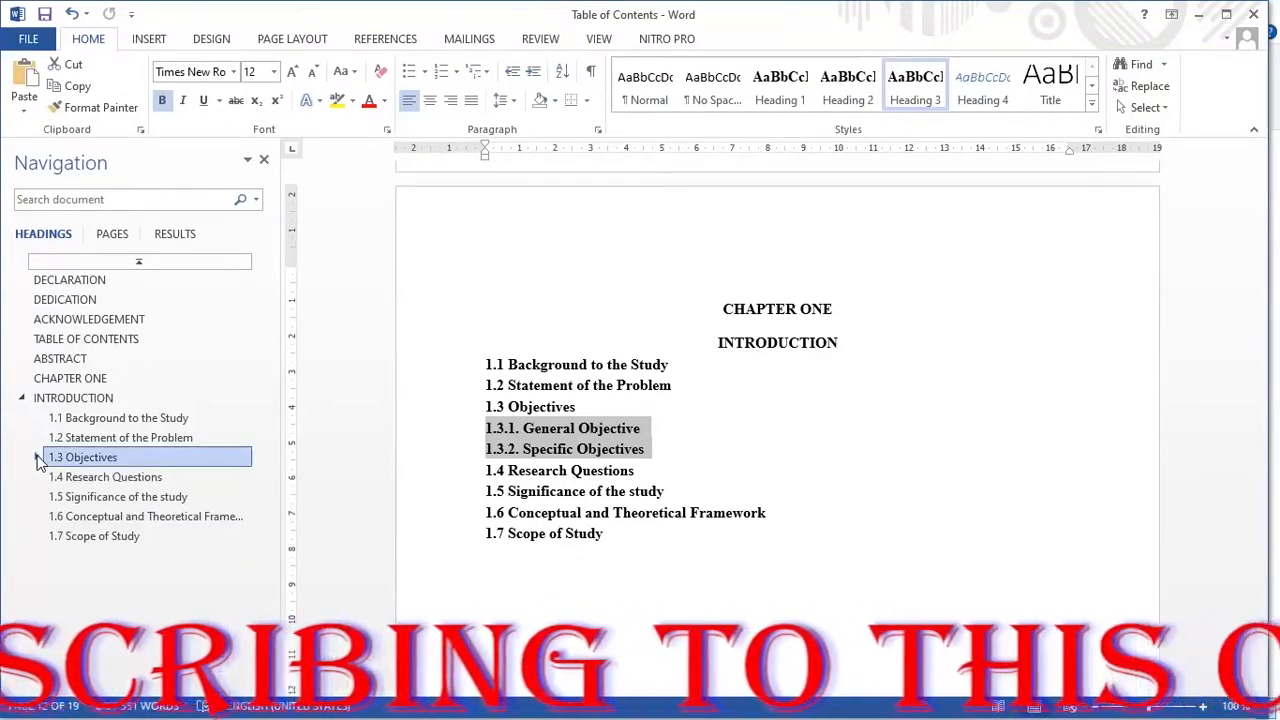
pyautogui.click(37, 459)
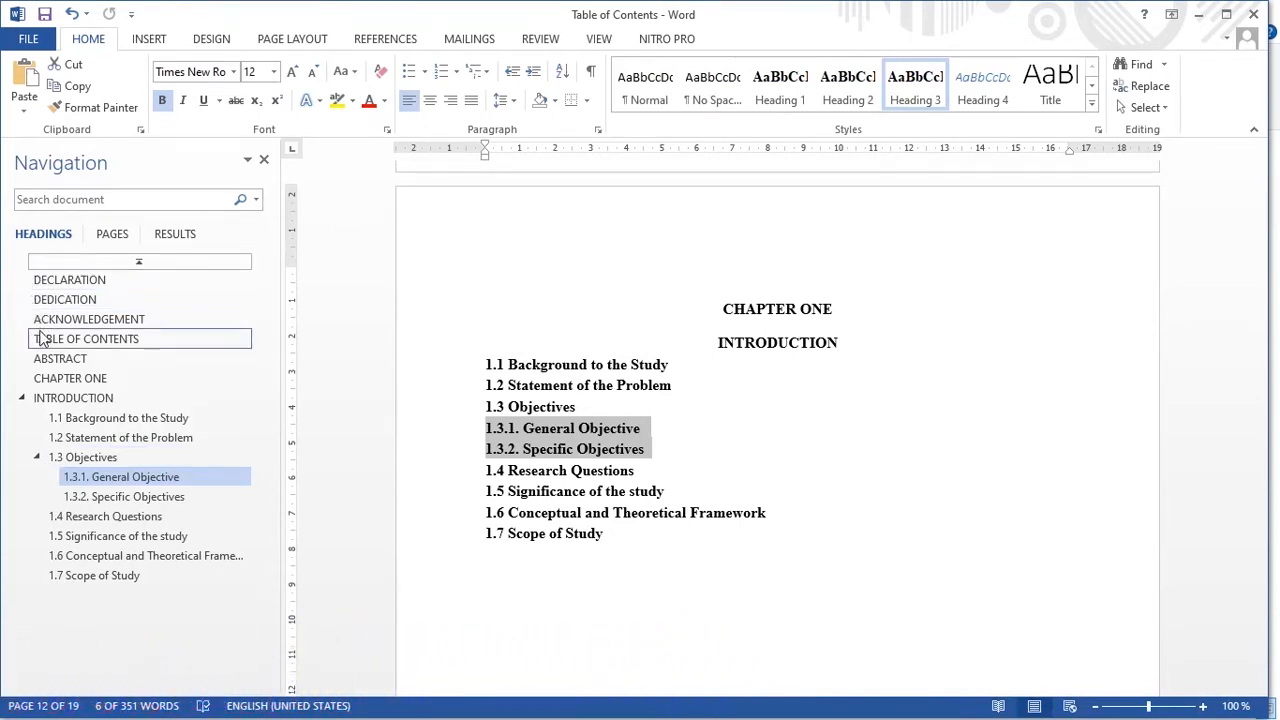
pyautogui.click(38, 458)
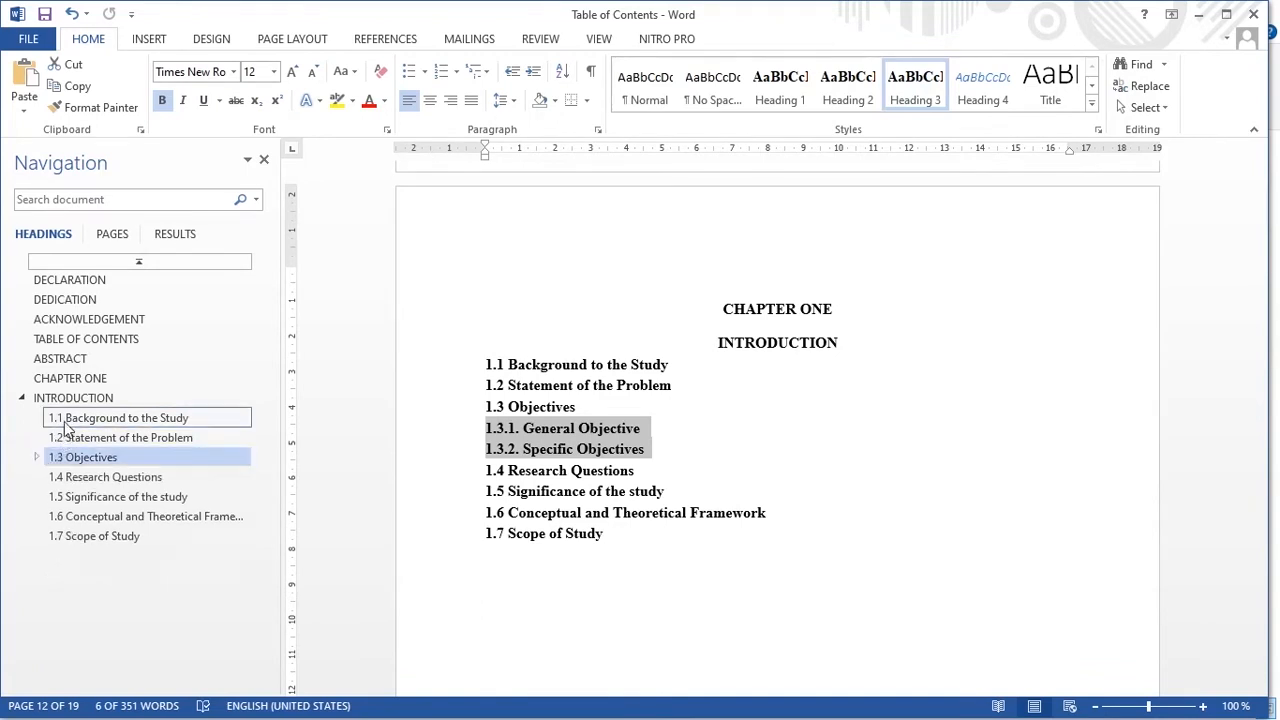
pyautogui.click(58, 537)
# - Move 'CHAPTER TWO: LITERATURE REVIEW' to a new page as Heading 1, split into two lines
pyautogui.scroll(-5, 526, 460)
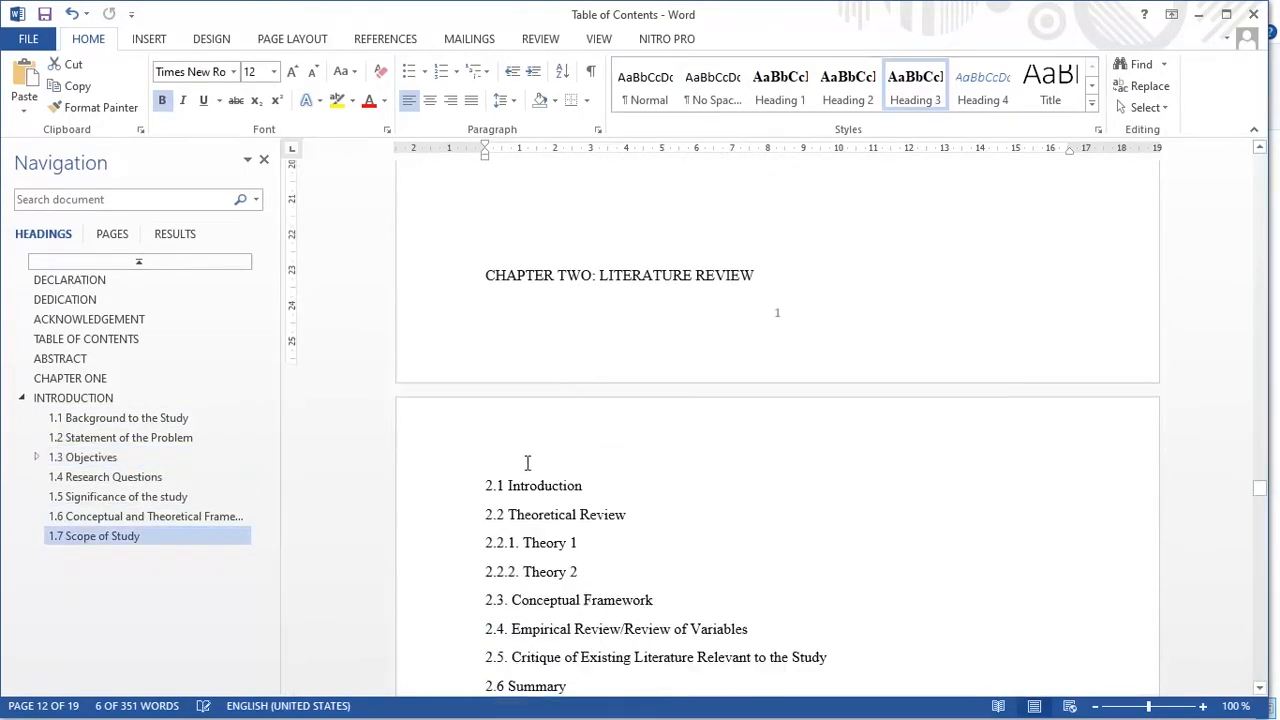
pyautogui.click(639, 226)
pyautogui.press('Return')
pyautogui.press('Return')
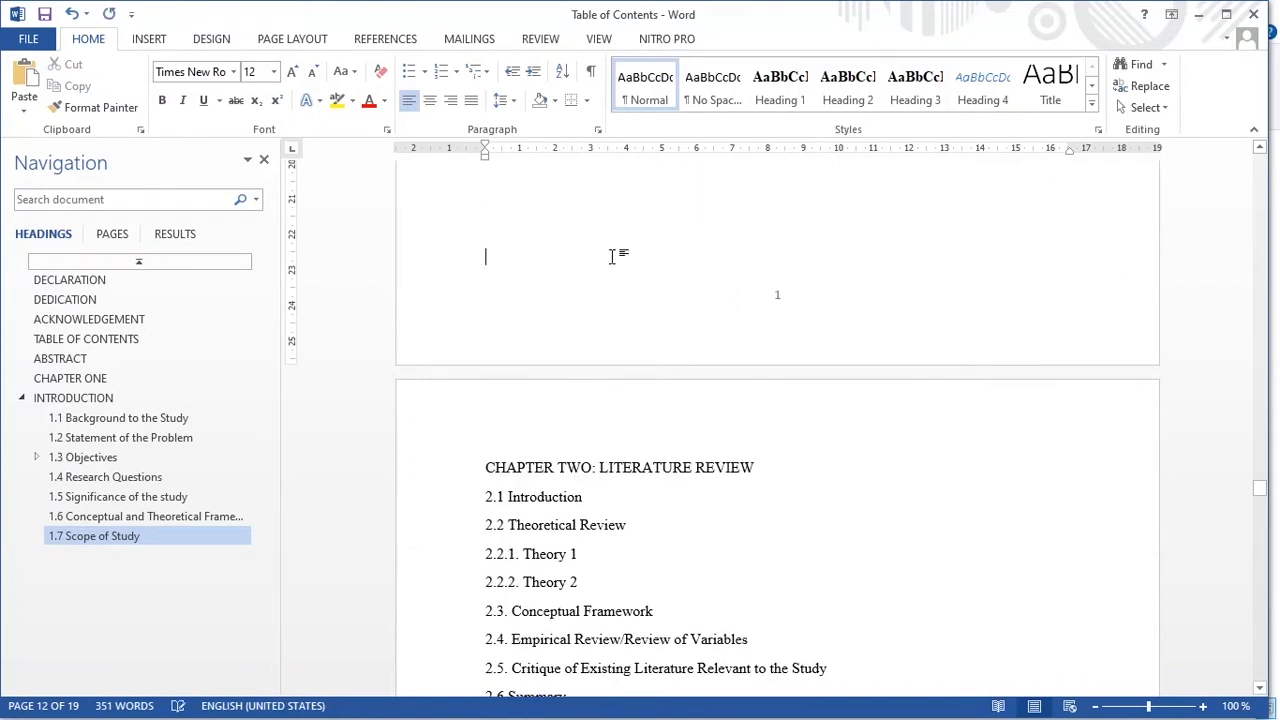
pyautogui.moveTo(490, 467); pyautogui.dragTo(749, 460)
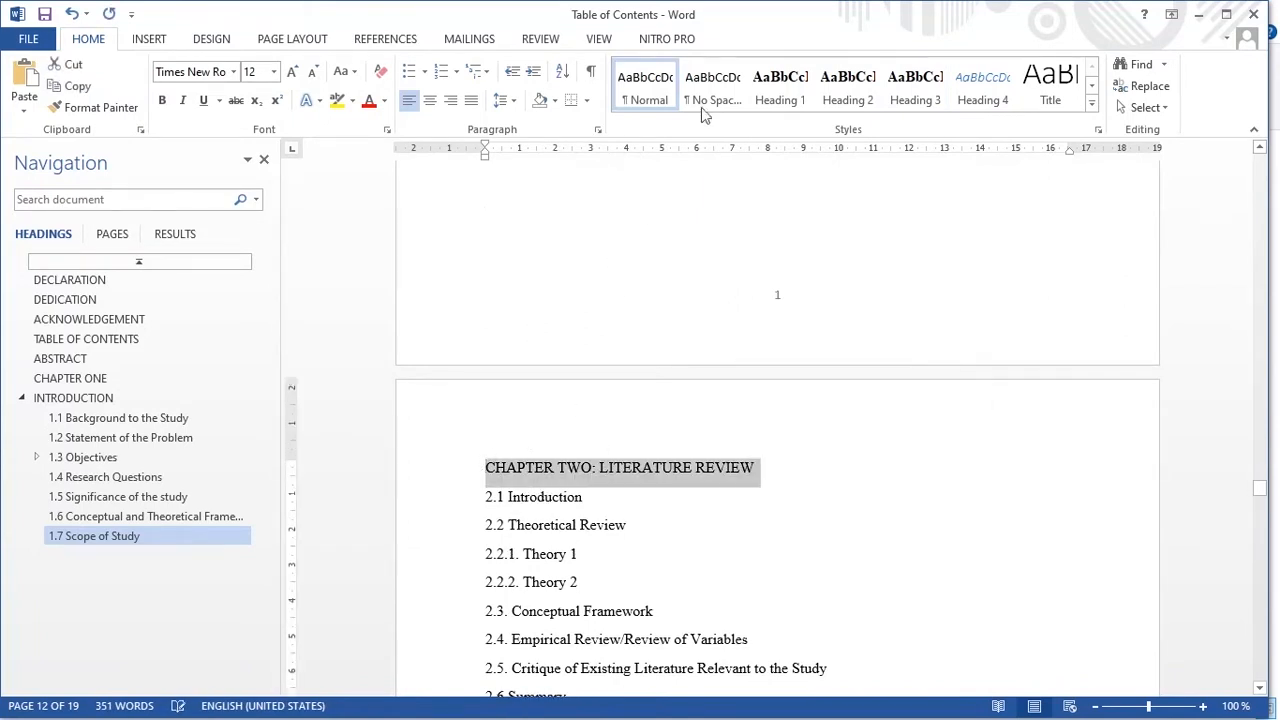
pyautogui.click(779, 88)
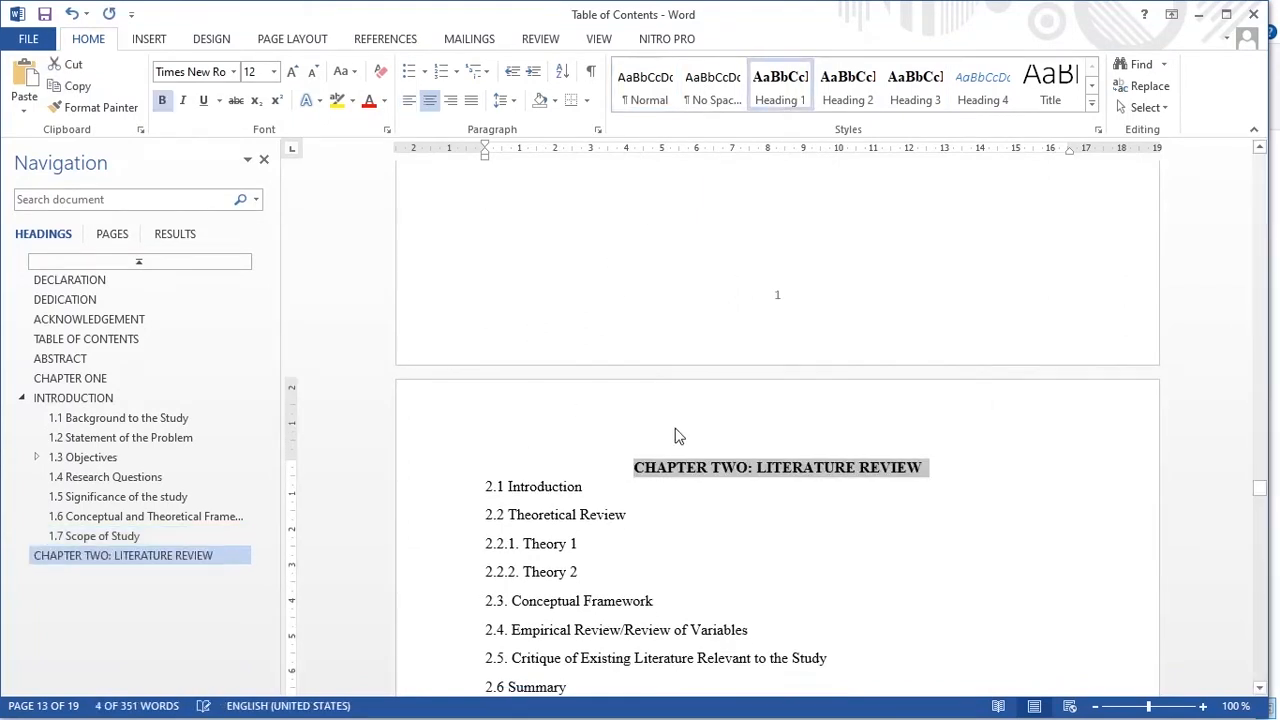
pyautogui.click(757, 470)
pyautogui.press('BackSpace')
pyautogui.press('BackSpace')
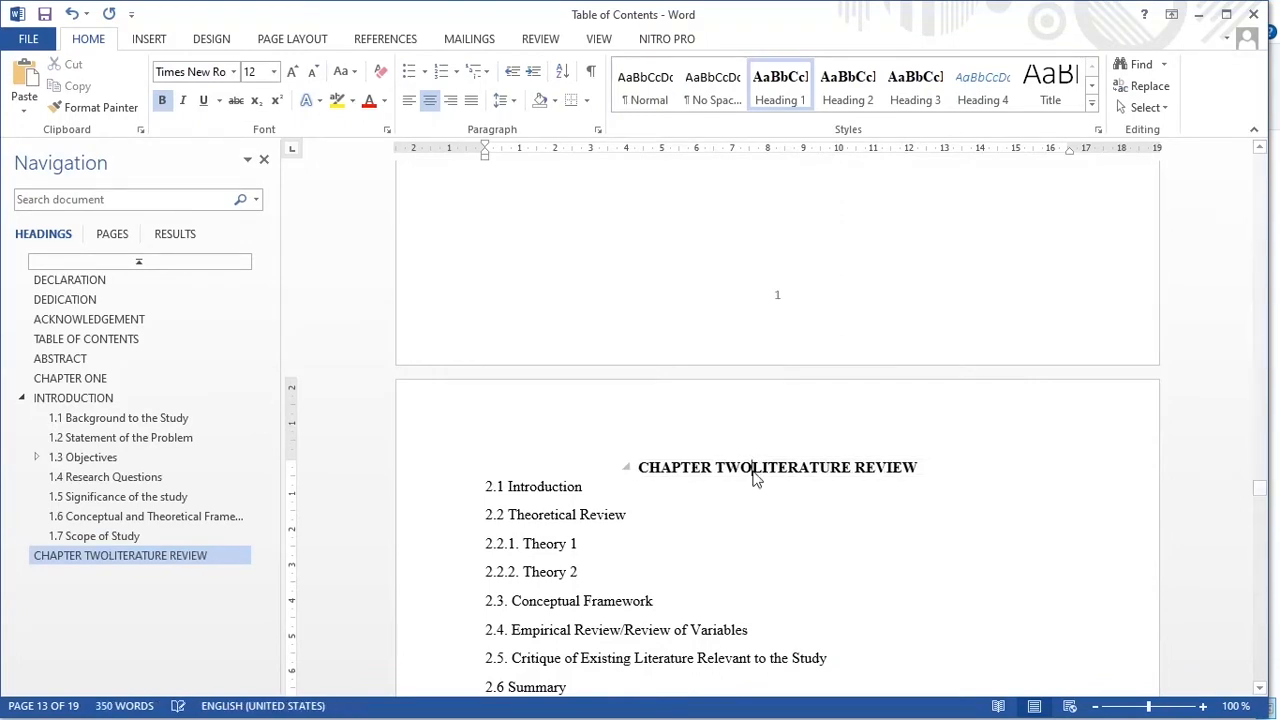
pyautogui.press('Return')
pyautogui.scroll(-3, 518, 532)
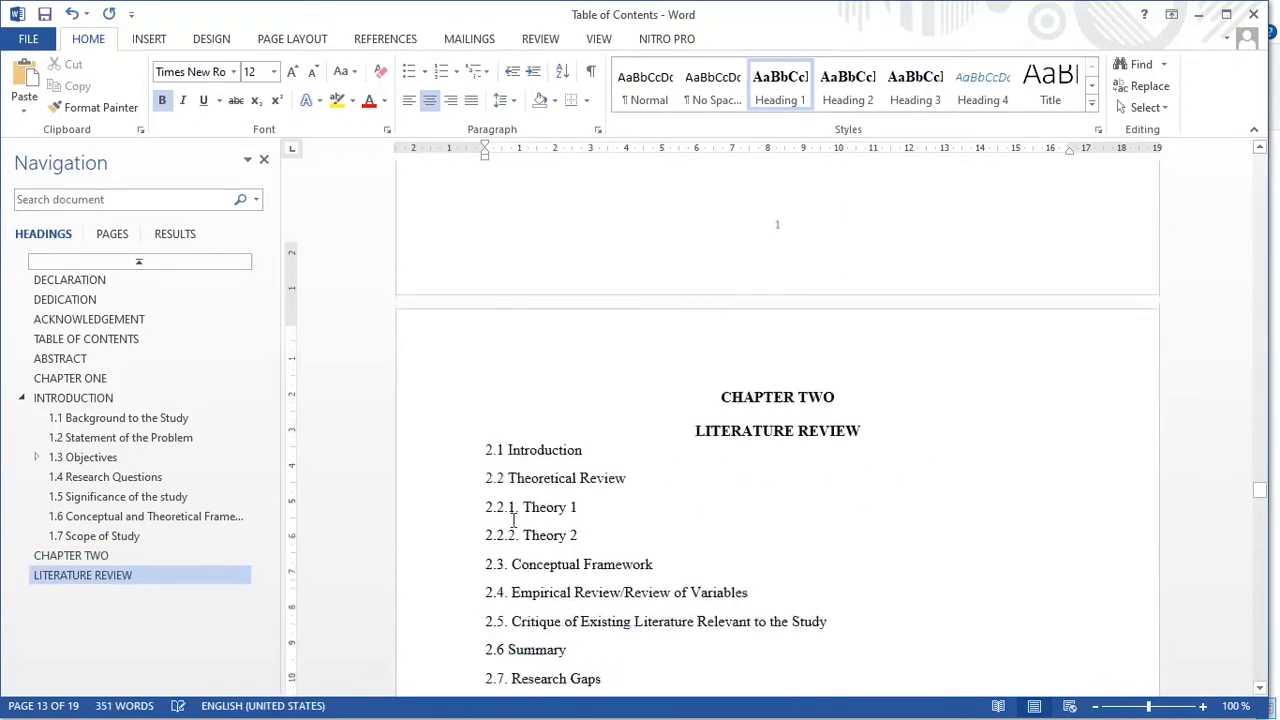
# - Apply Heading 2 to sections 2.1–2.2 and 2.3–2.7
pyautogui.moveTo(485, 340); pyautogui.dragTo(622, 366)
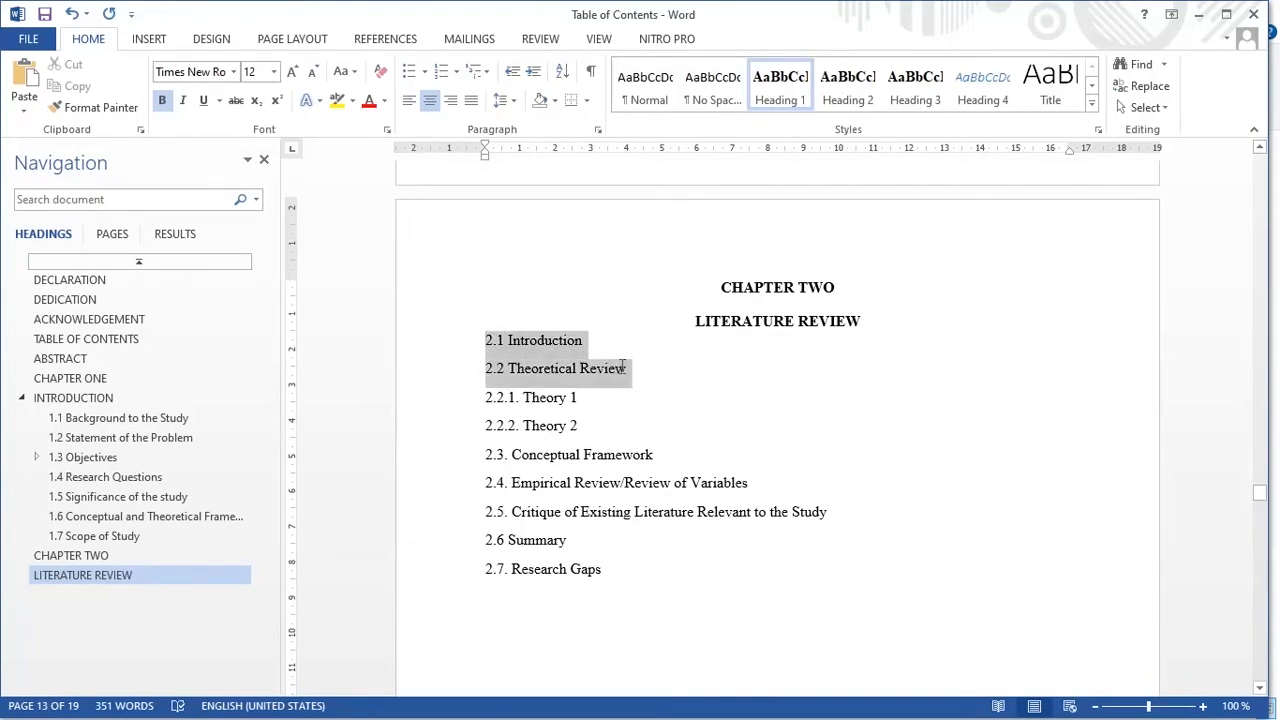
pyautogui.click(848, 88)
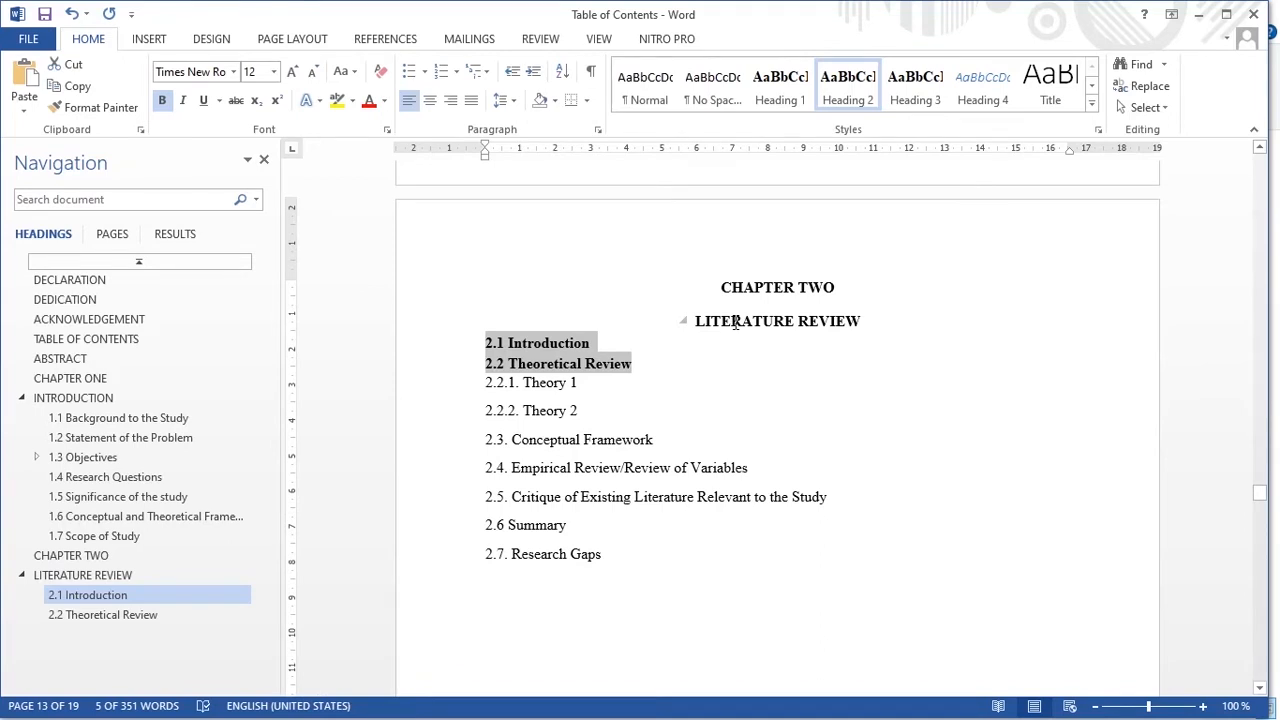
pyautogui.moveTo(483, 439); pyautogui.dragTo(606, 556)
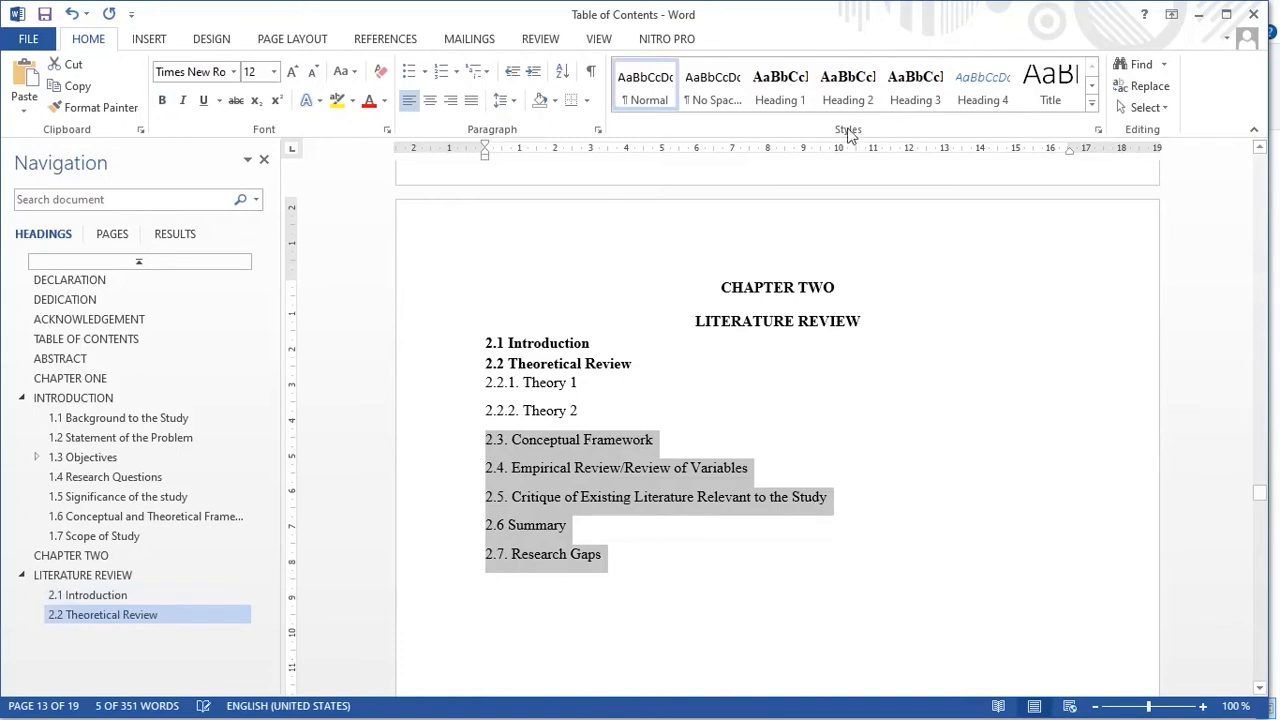
pyautogui.click(848, 92)
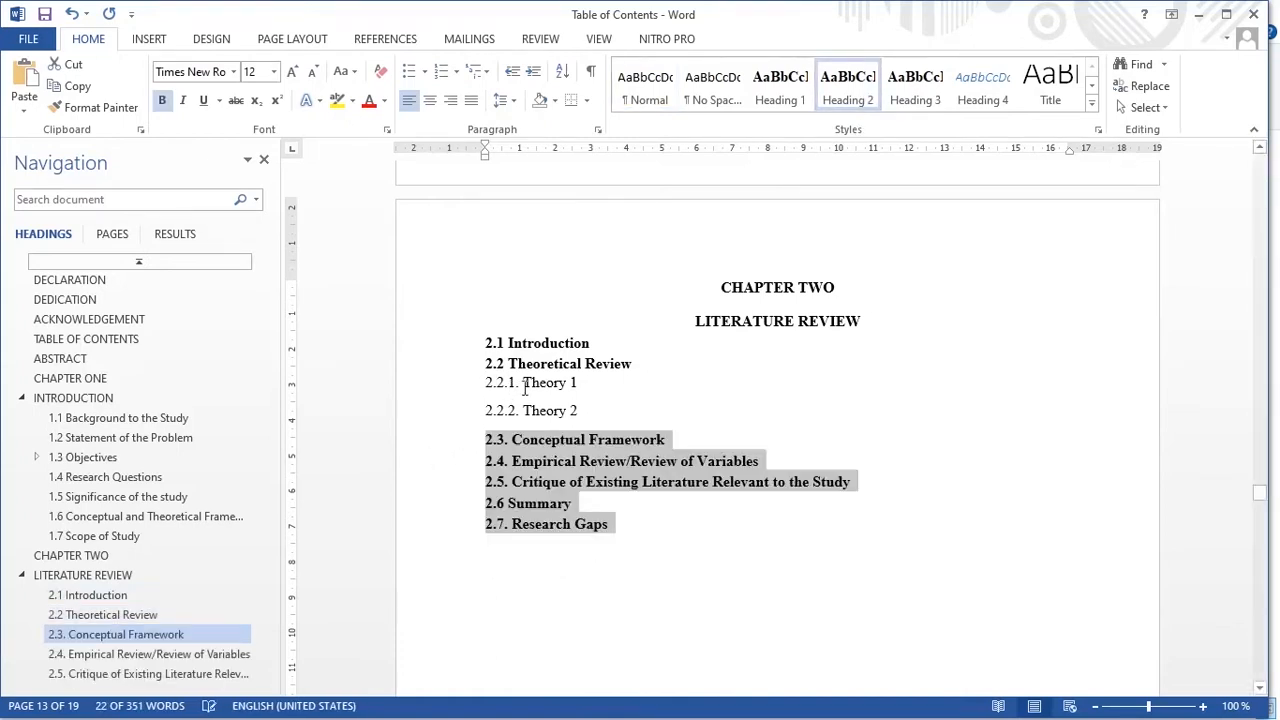
# - Apply Heading 3 to Theory 1 and Theory 2
pyautogui.moveTo(486, 383); pyautogui.dragTo(586, 410)
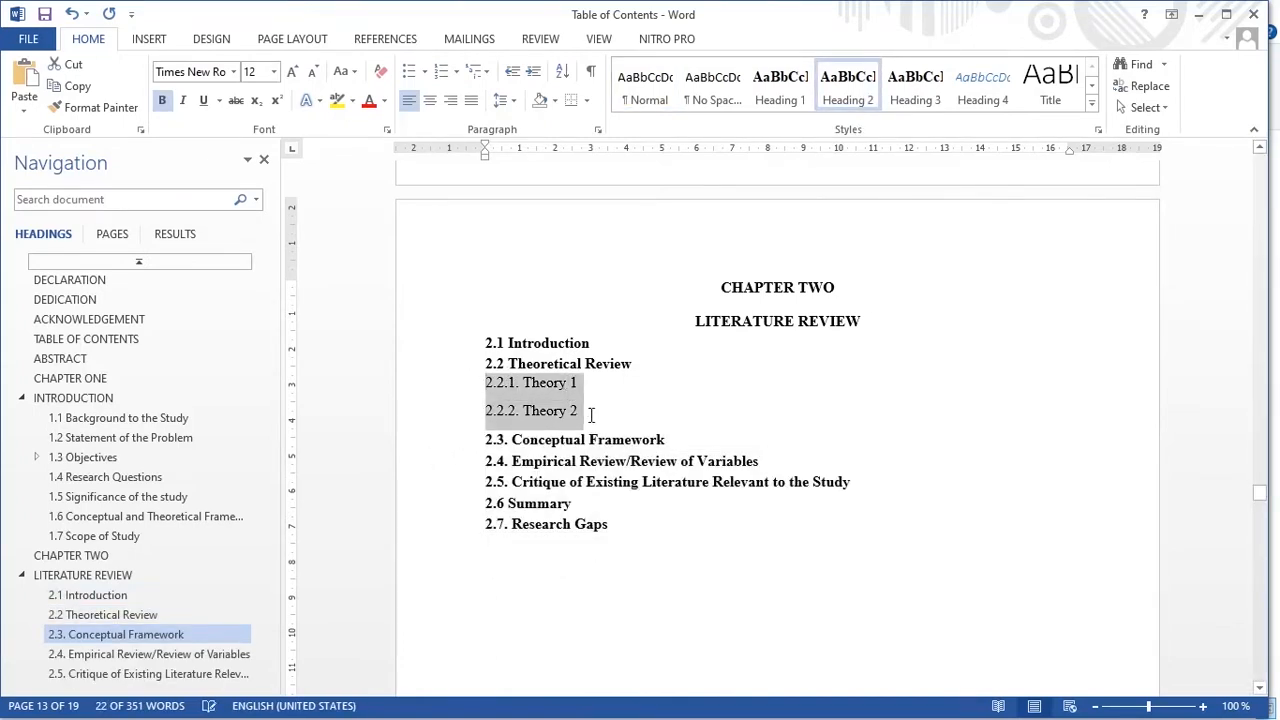
pyautogui.click(925, 103)
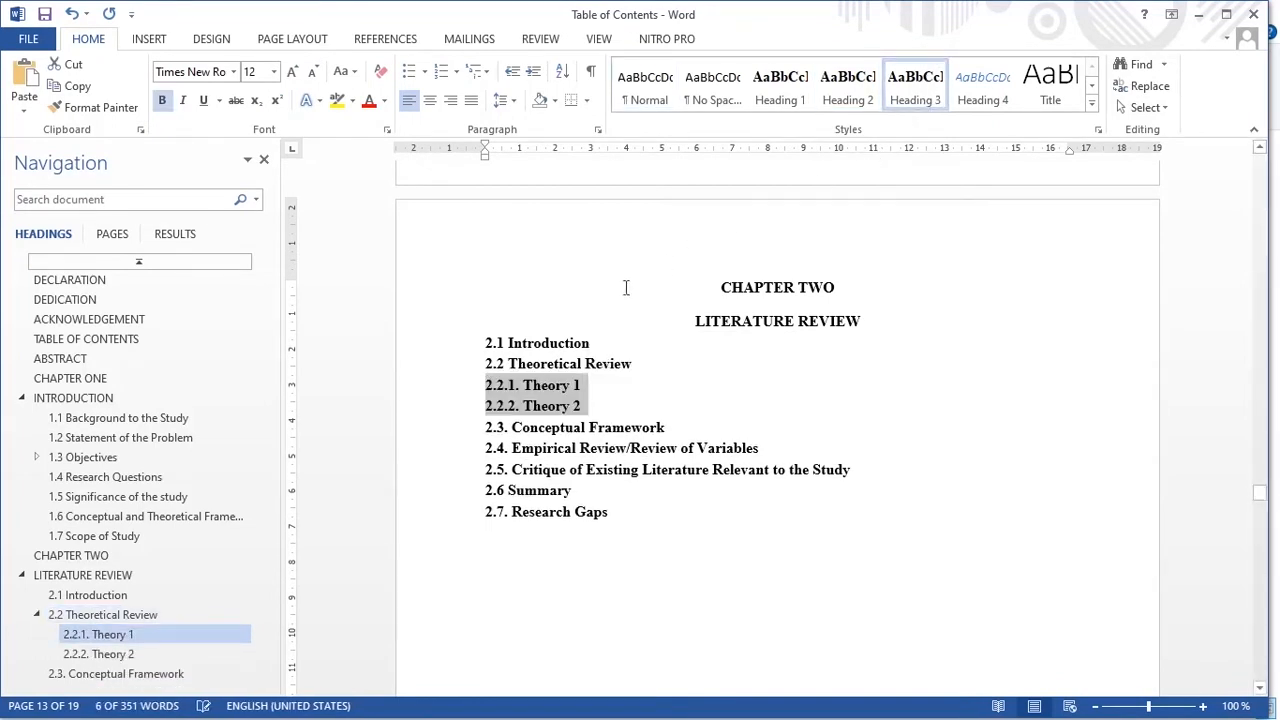
pyautogui.scroll(-2, 108, 514)
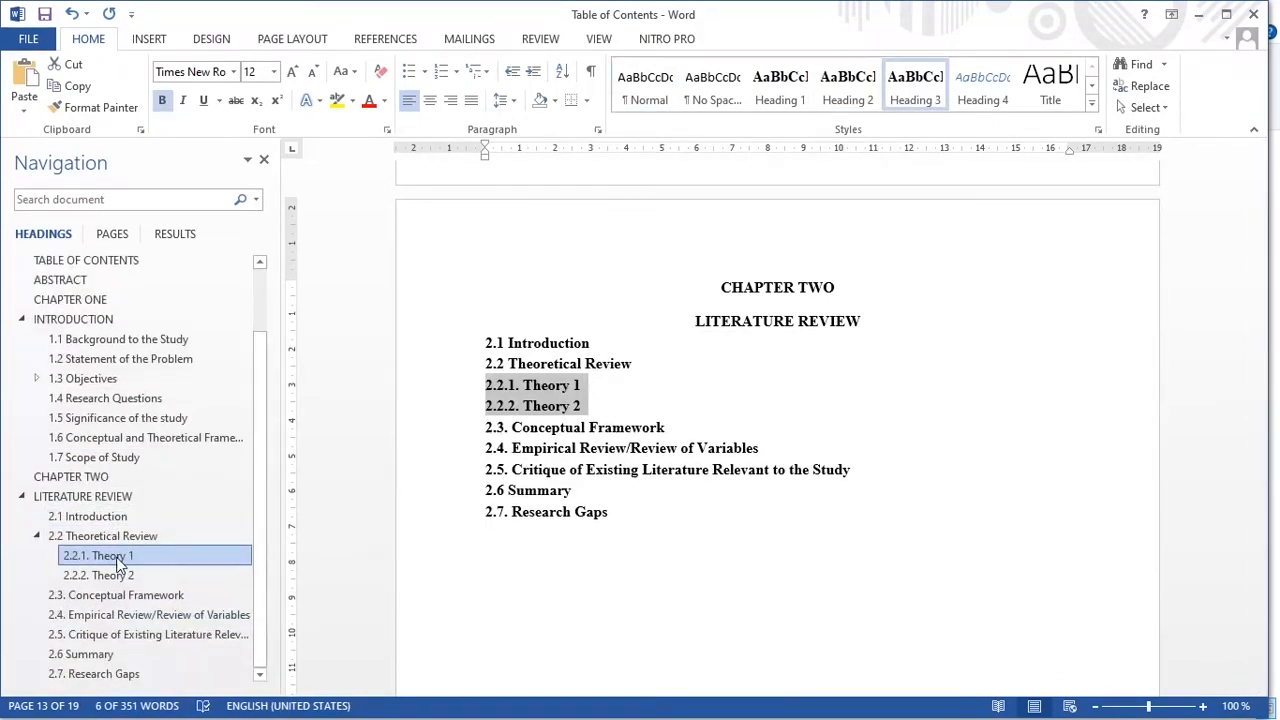
pyautogui.scroll(2, 118, 563)
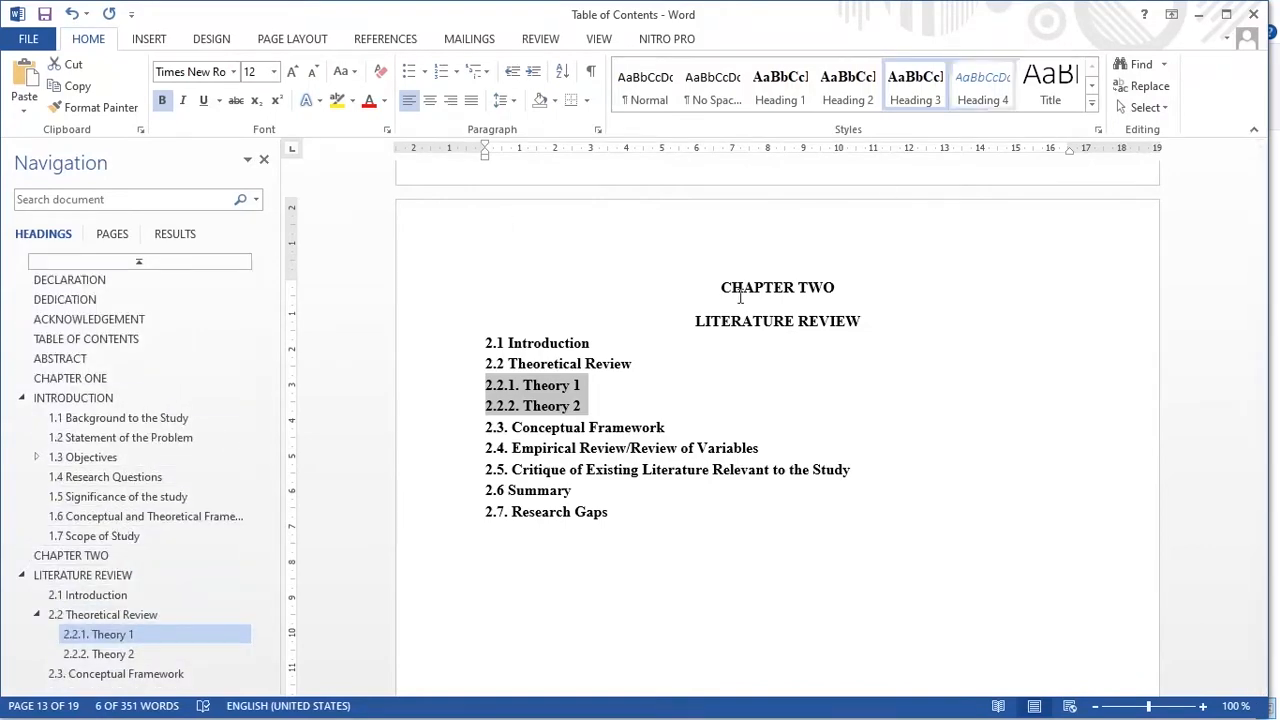
pyautogui.scroll(1, 726, 400)
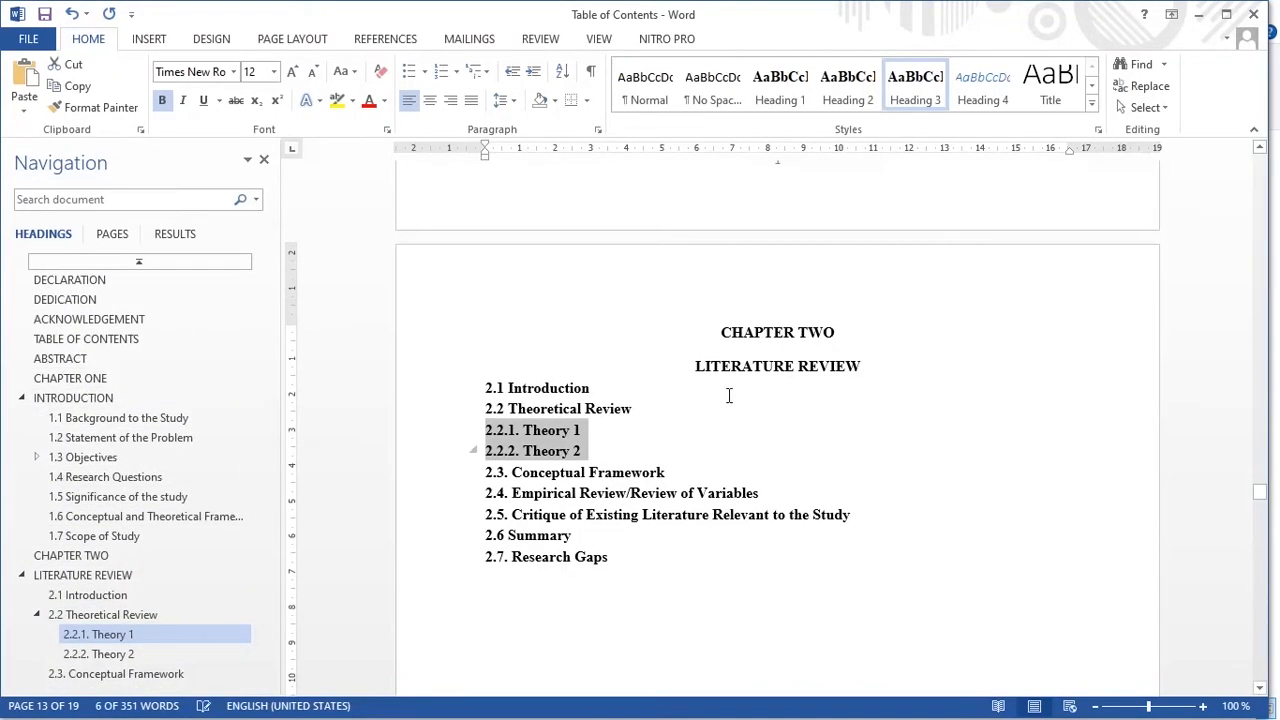
# - Bring up the Table of Contents Complete document and scroll through its finished table of contents
pyautogui.click(1198, 14)
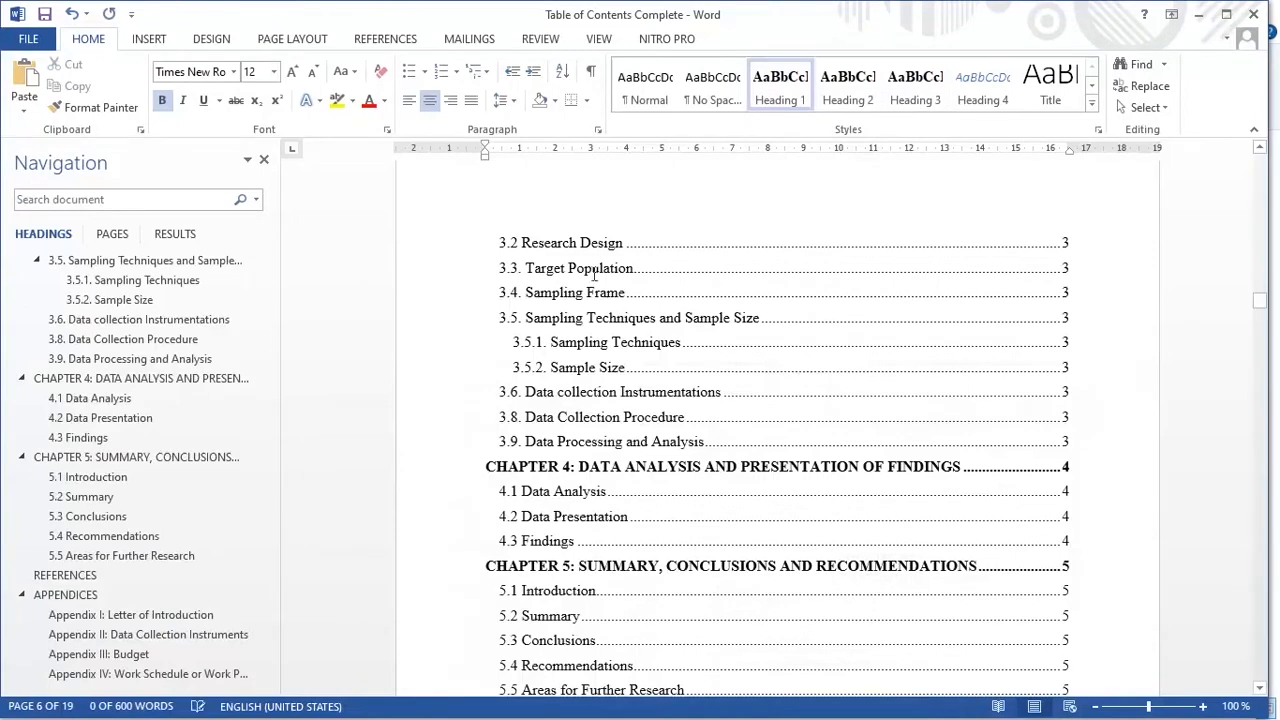
pyautogui.scroll(15, 30, 412)
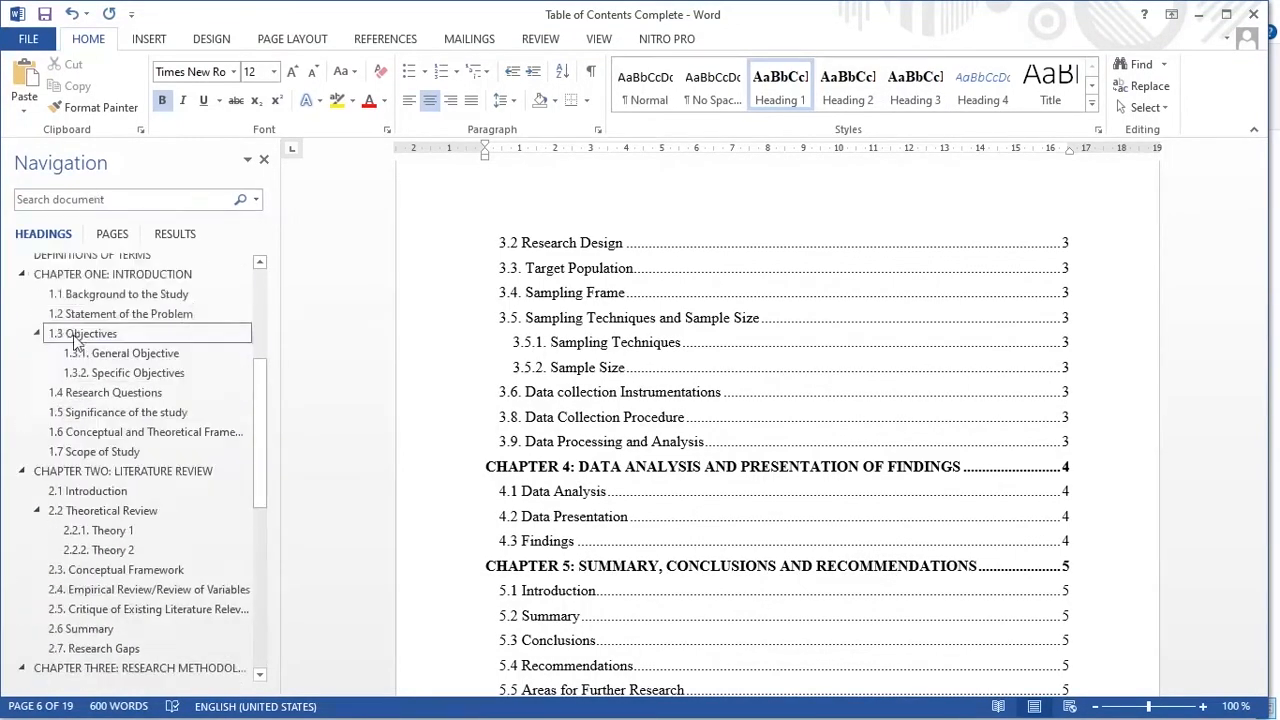
pyautogui.scroll(-12, 75, 340)
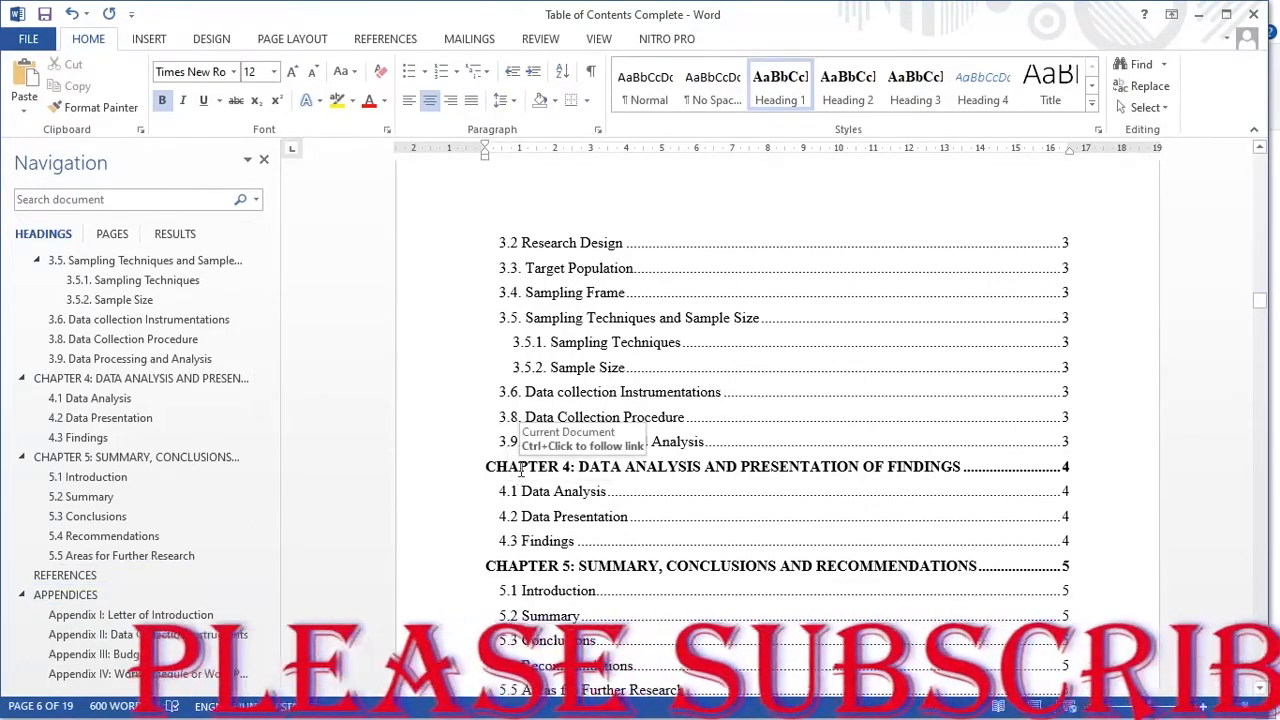
pyautogui.scroll(-10, 556, 476)
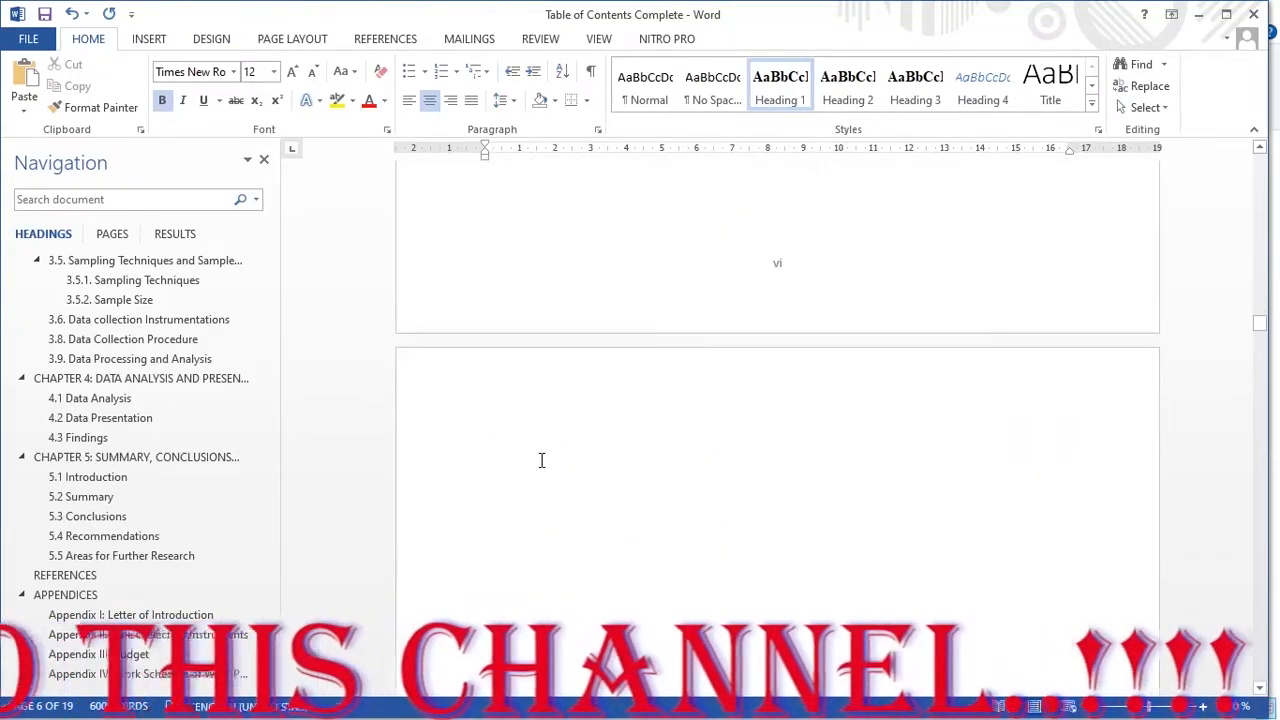
pyautogui.scroll(7, 541, 460)
pyautogui.scroll(10, 553, 445)
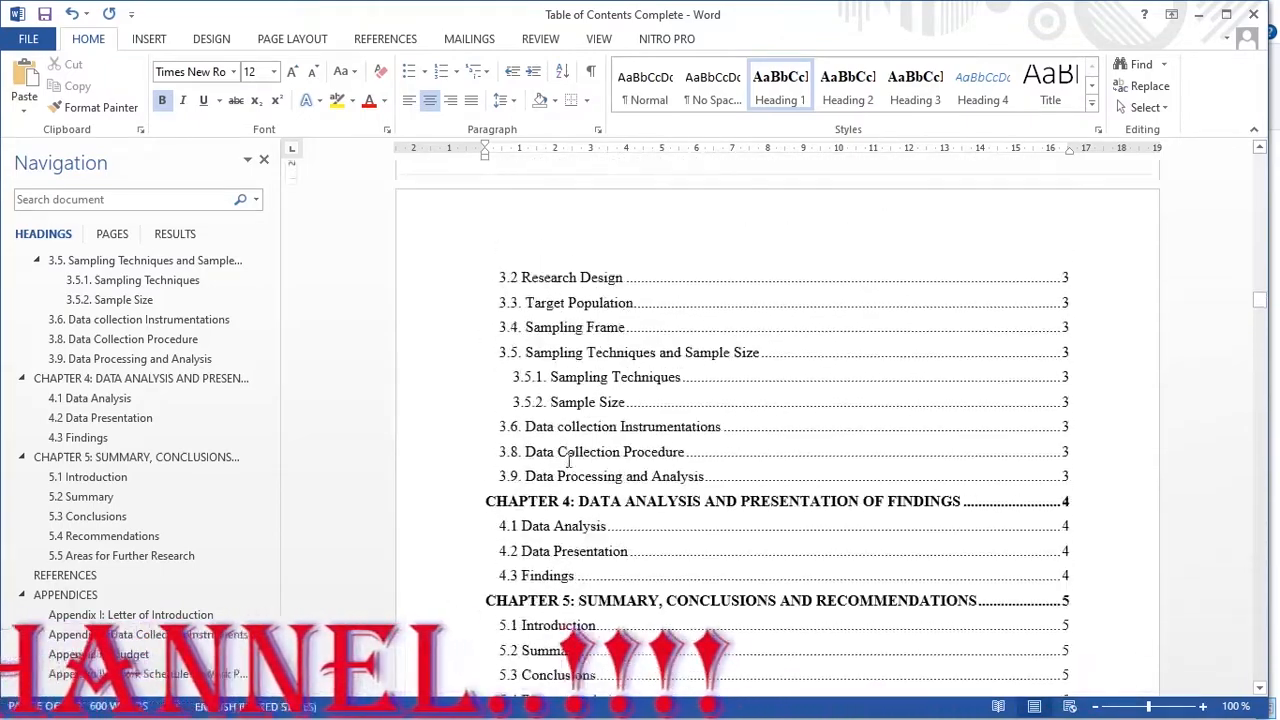
pyautogui.scroll(3, 553, 400)
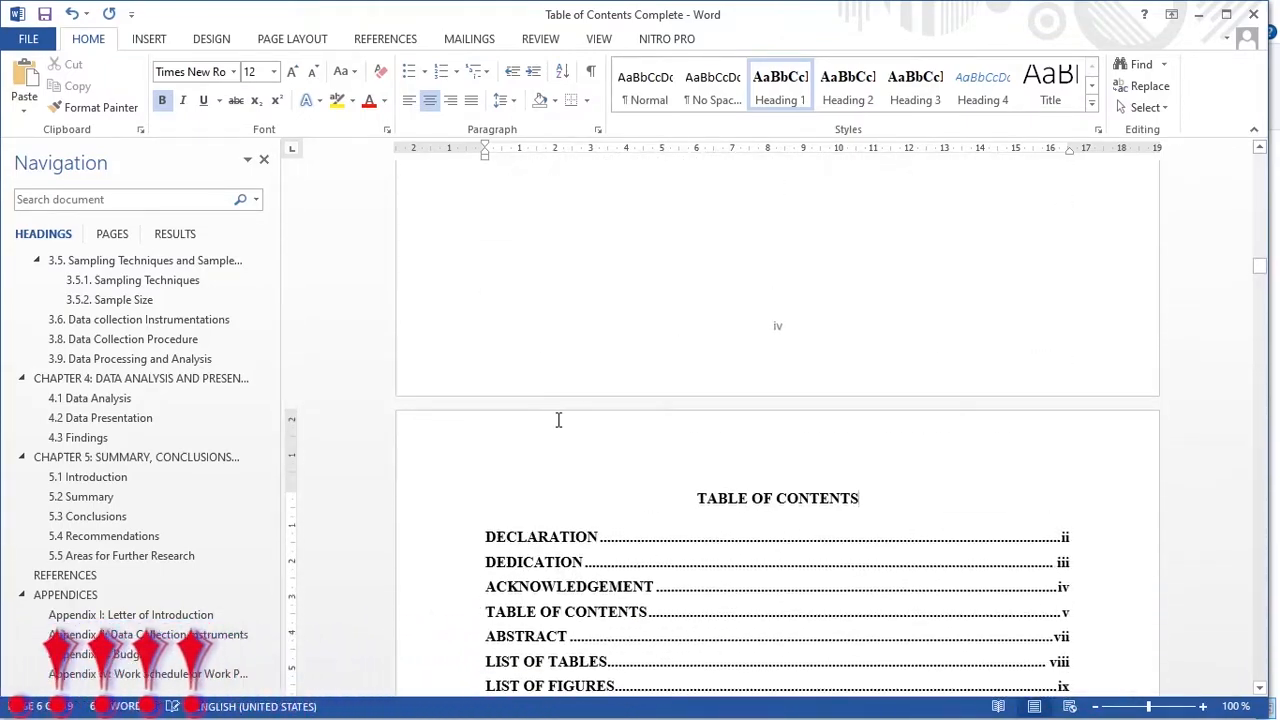
# - Select the existing table of contents from the DECLARATION entry onward and delete it
pyautogui.click(538, 537)
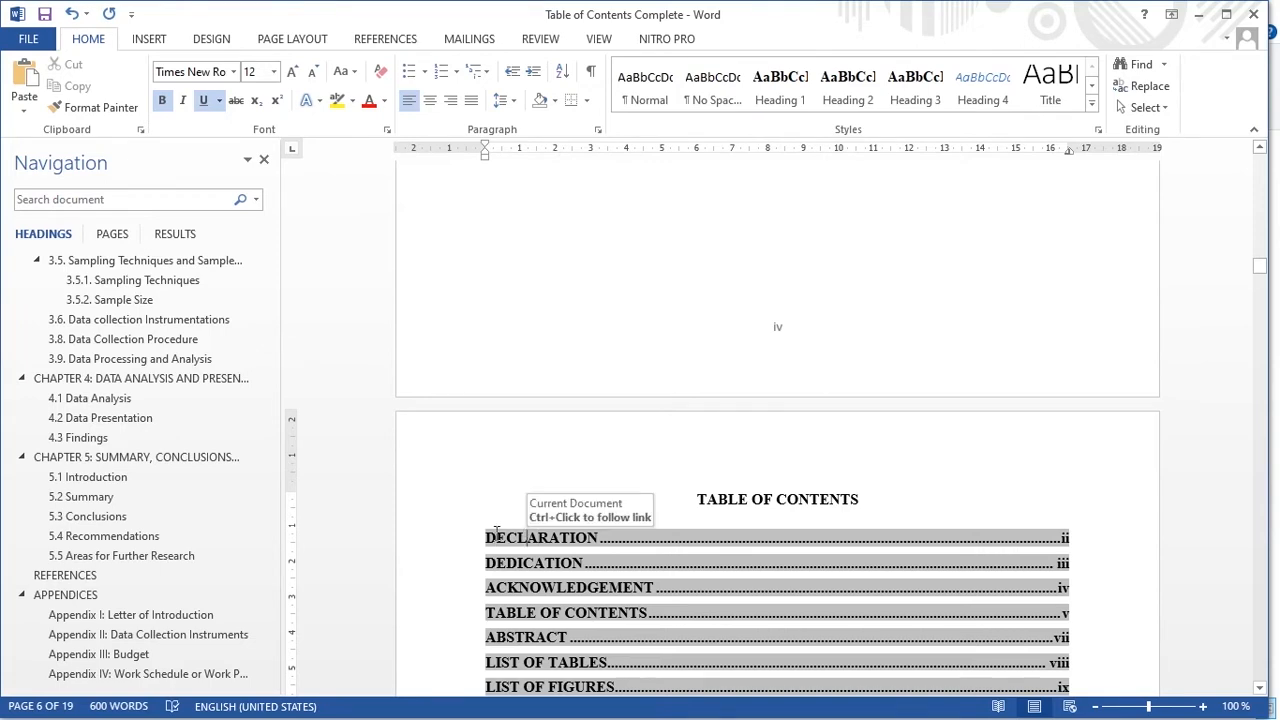
pyautogui.click(497, 537)
pyautogui.press('BackSpace')
pyautogui.scroll(-2, 489, 428)
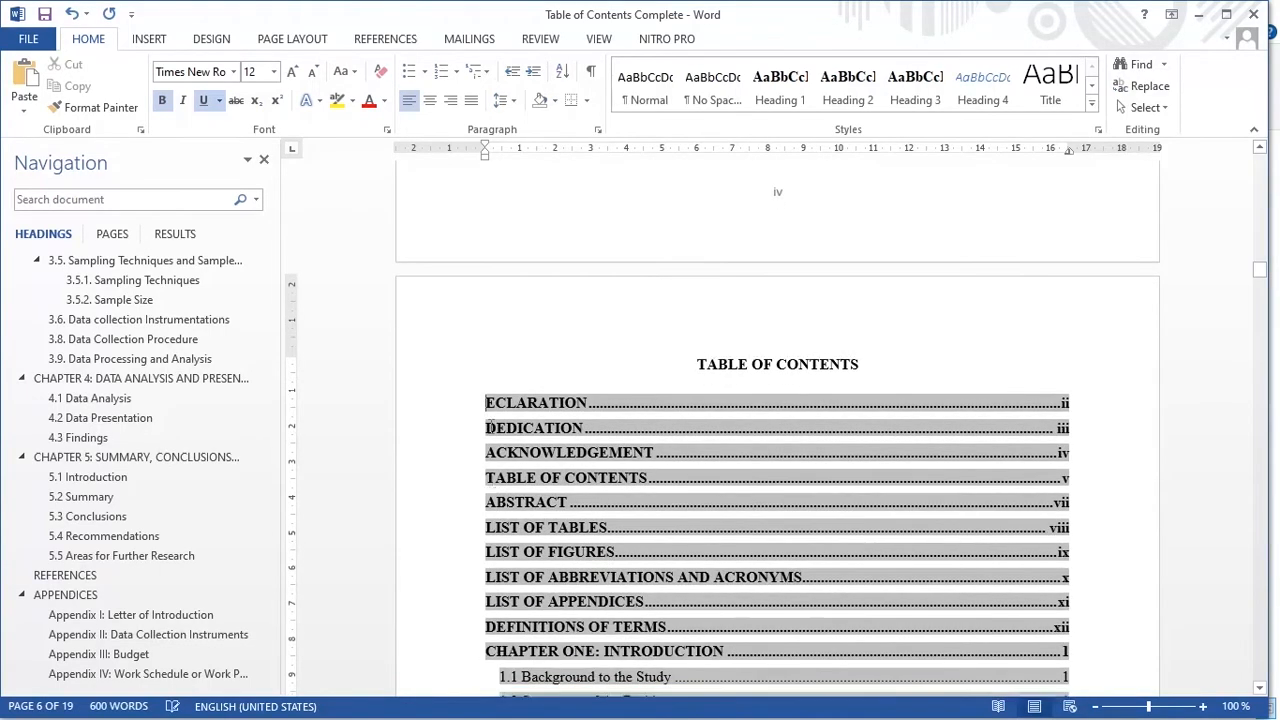
pyautogui.moveTo(490, 385); pyautogui.dragTo(701, 628)
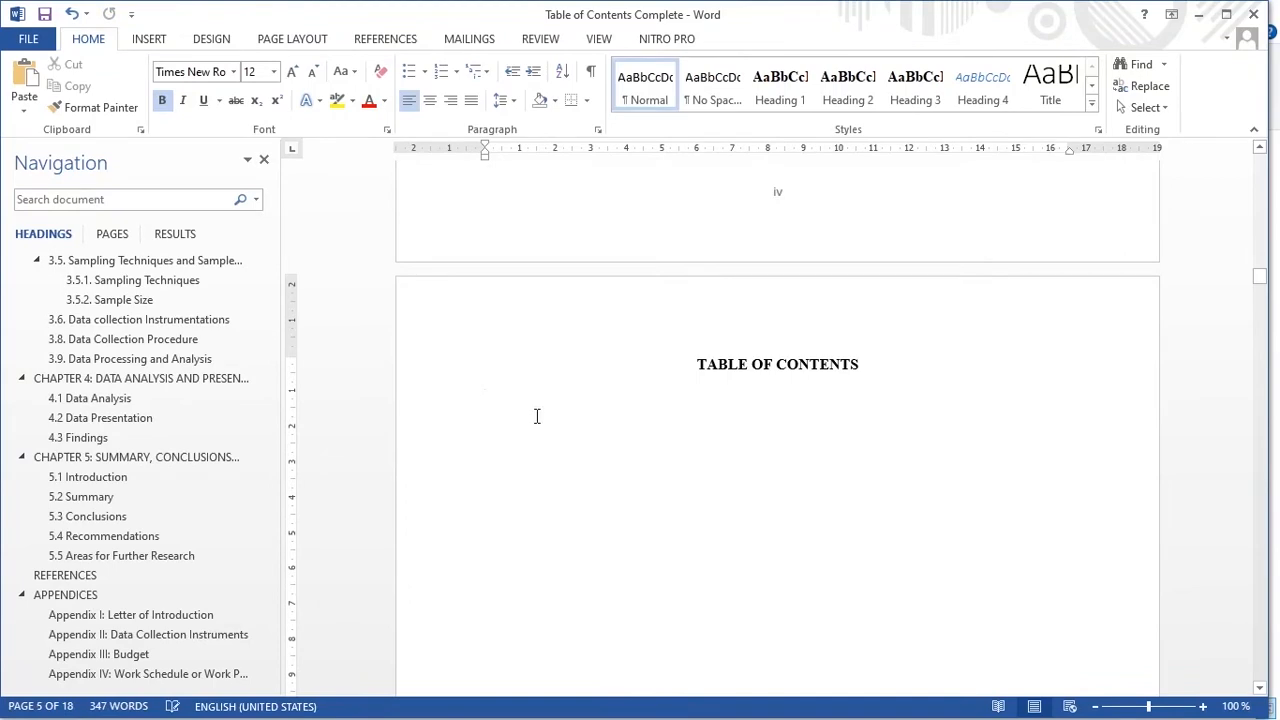
# - Place the insertion point on the empty line under the TABLE OF CONTENTS title
pyautogui.scroll(-3, 543, 397)
pyautogui.scroll(6, 543, 397)
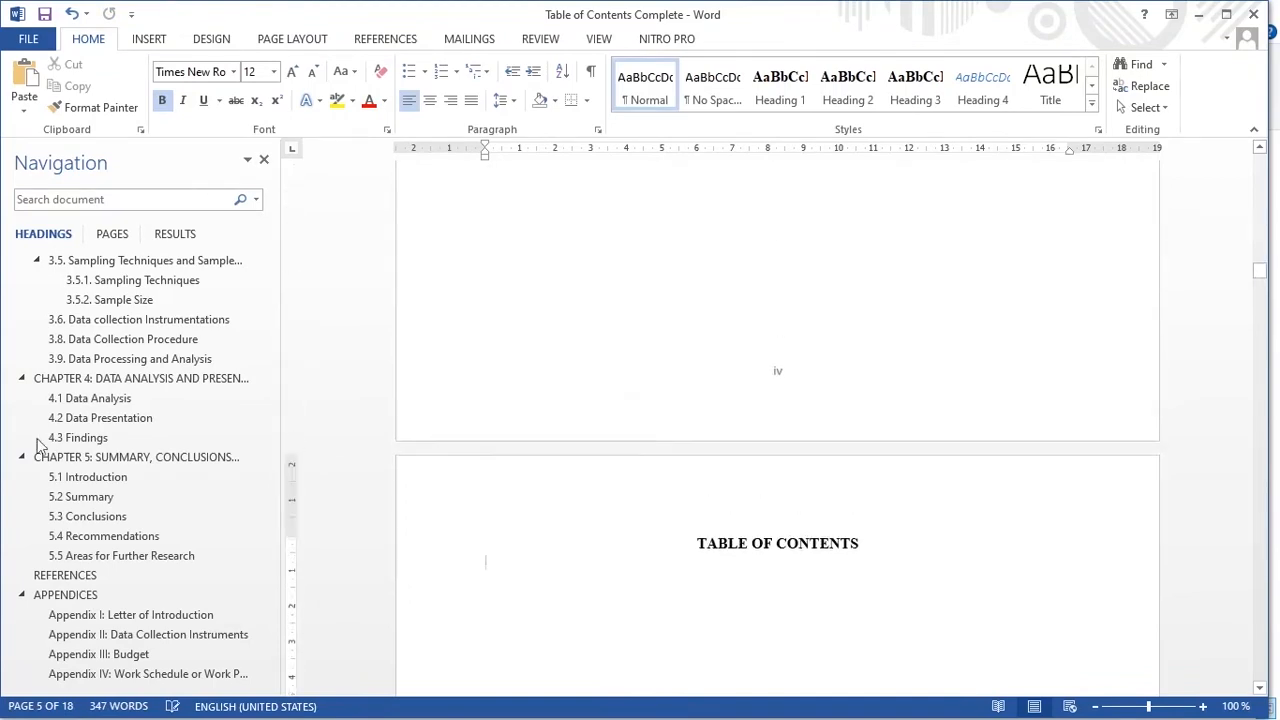
pyautogui.scroll(11, 125, 355)
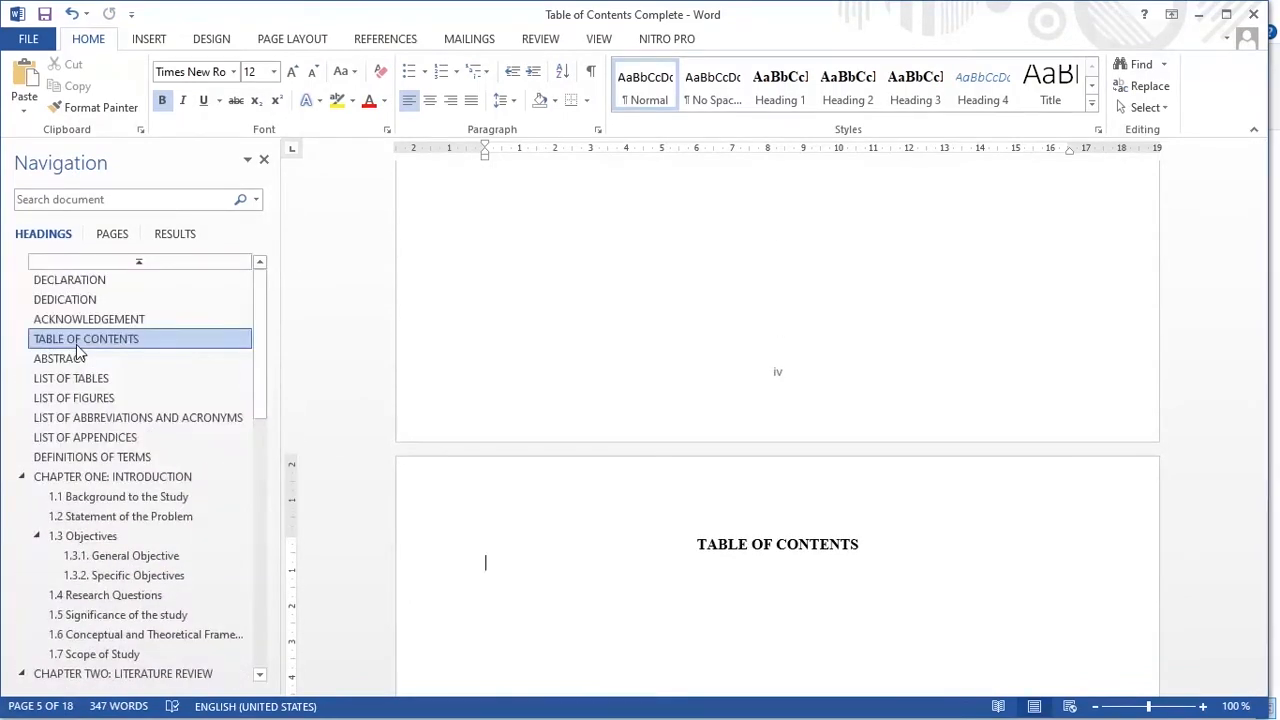
pyautogui.scroll(-2, 155, 372)
pyautogui.scroll(-3, 540, 520)
pyautogui.click(477, 418)
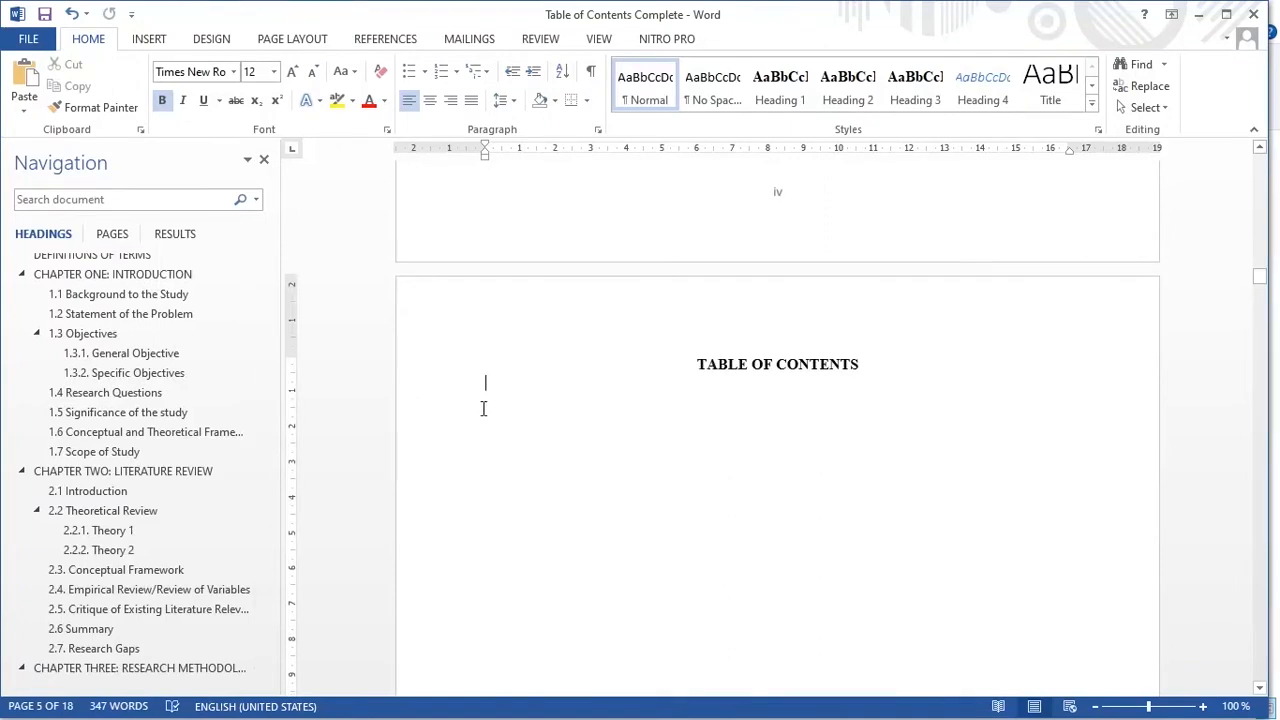
pyautogui.click(490, 390)
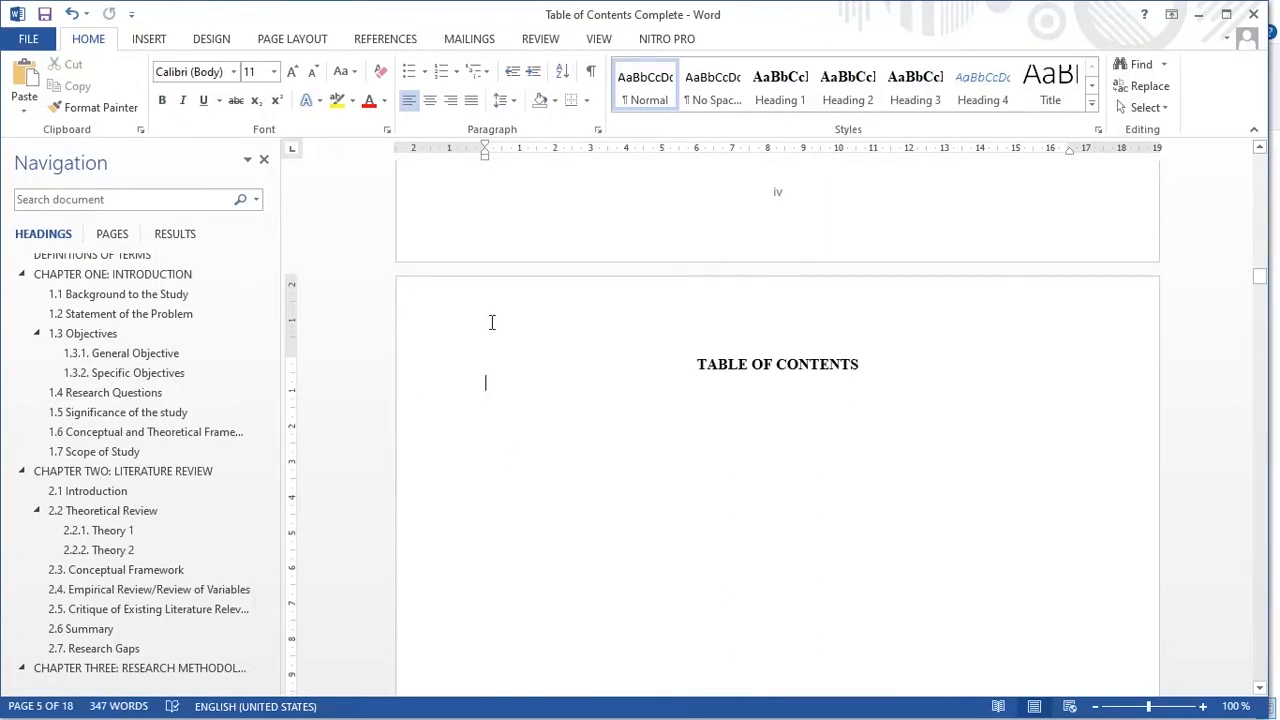
# - Insert an automatic table of contents under the TABLE OF CONTENTS heading from References
pyautogui.click(386, 39)
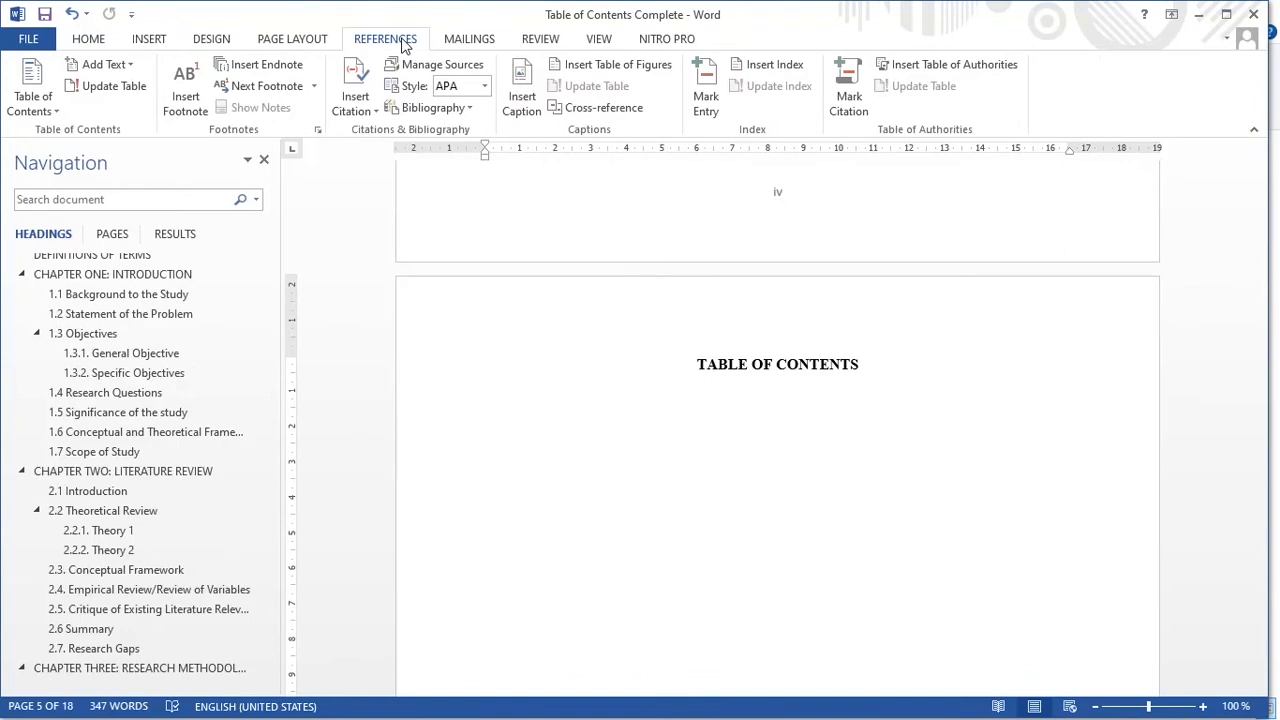
pyautogui.click(30, 110)
pyautogui.click(78, 203)
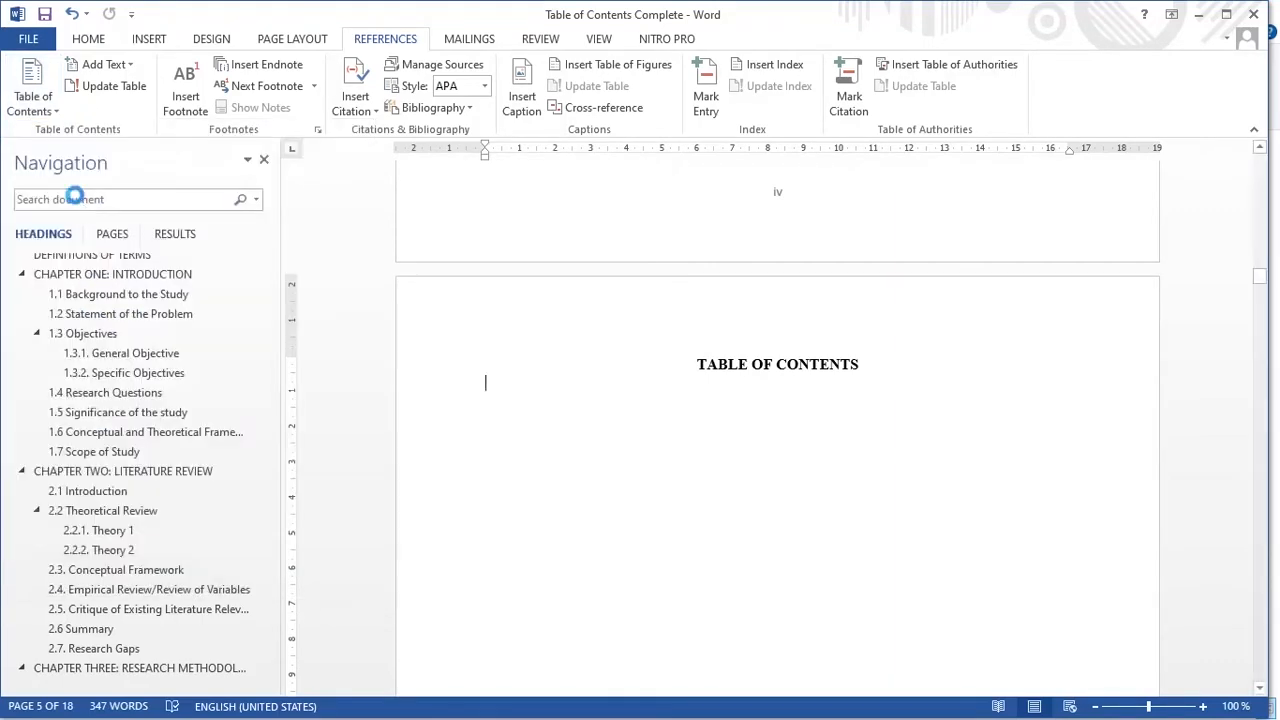
pyautogui.scroll(10, 739, 305)
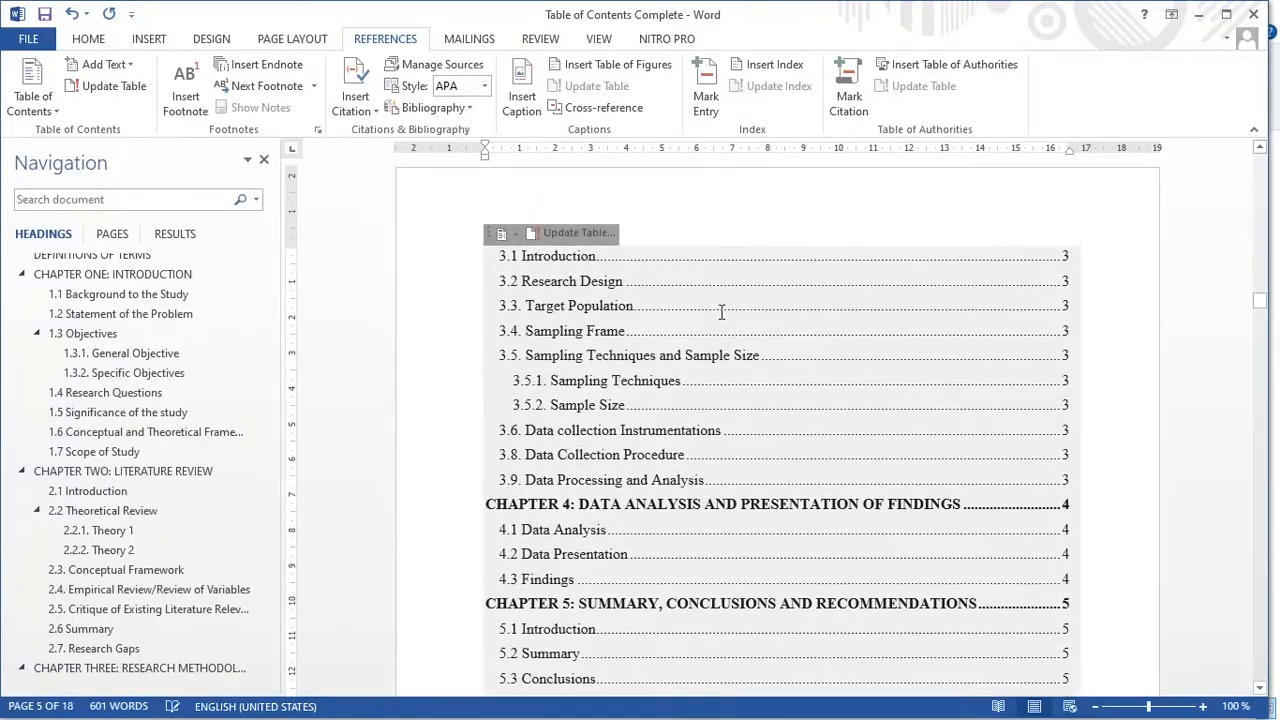
pyautogui.scroll(3, 720, 312)
pyautogui.scroll(13, 720, 309)
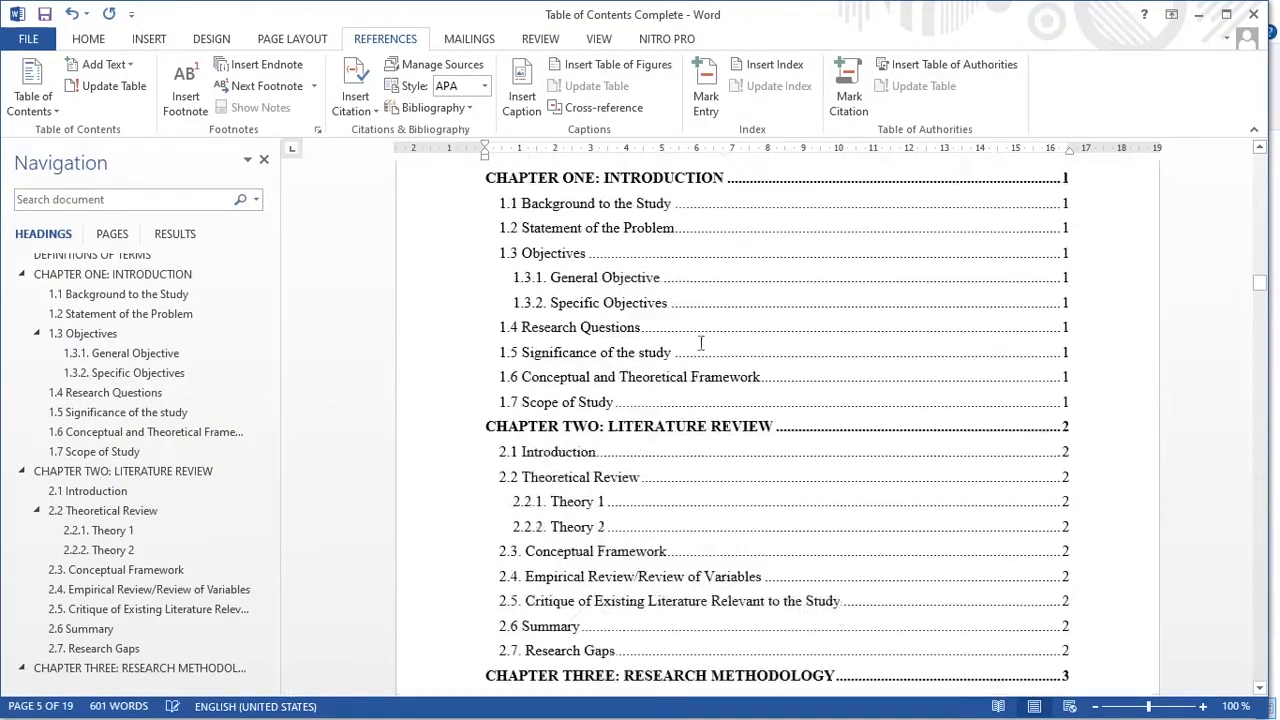
pyautogui.scroll(-3, 705, 338)
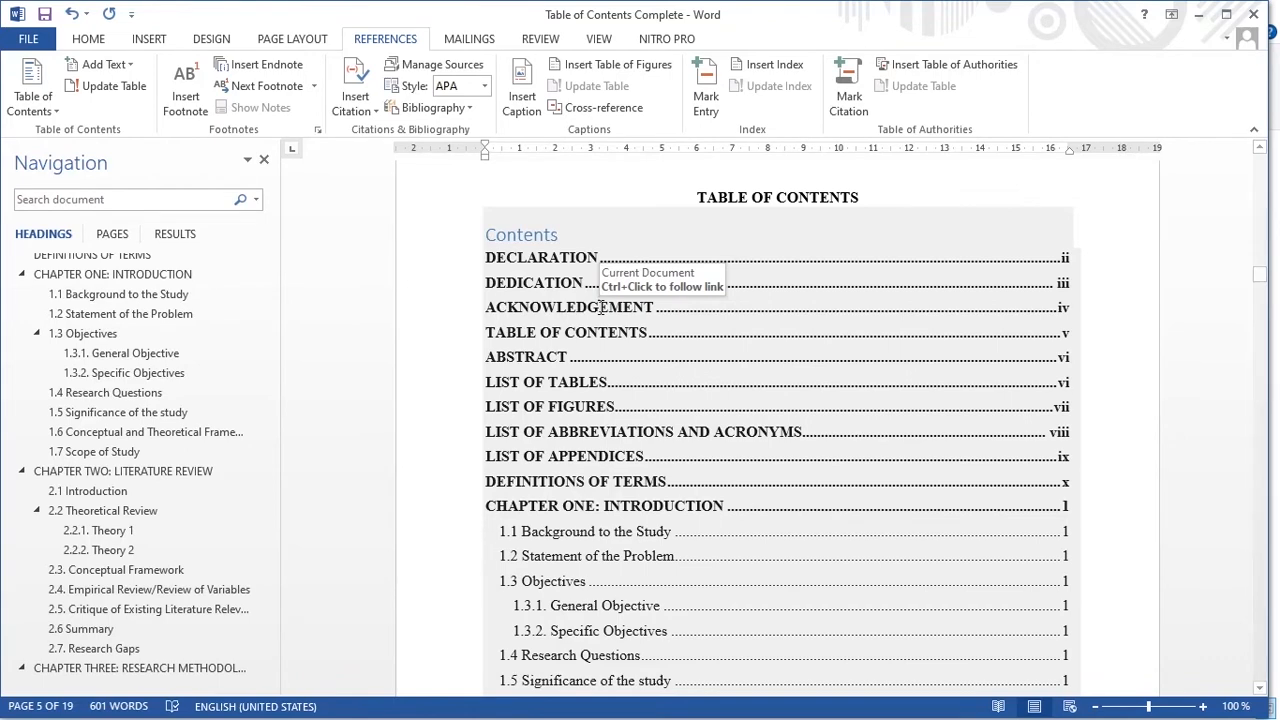
# - Select the entire table of contents block, including its Contents heading
pyautogui.scroll(3, 594, 317)
pyautogui.click(558, 414)
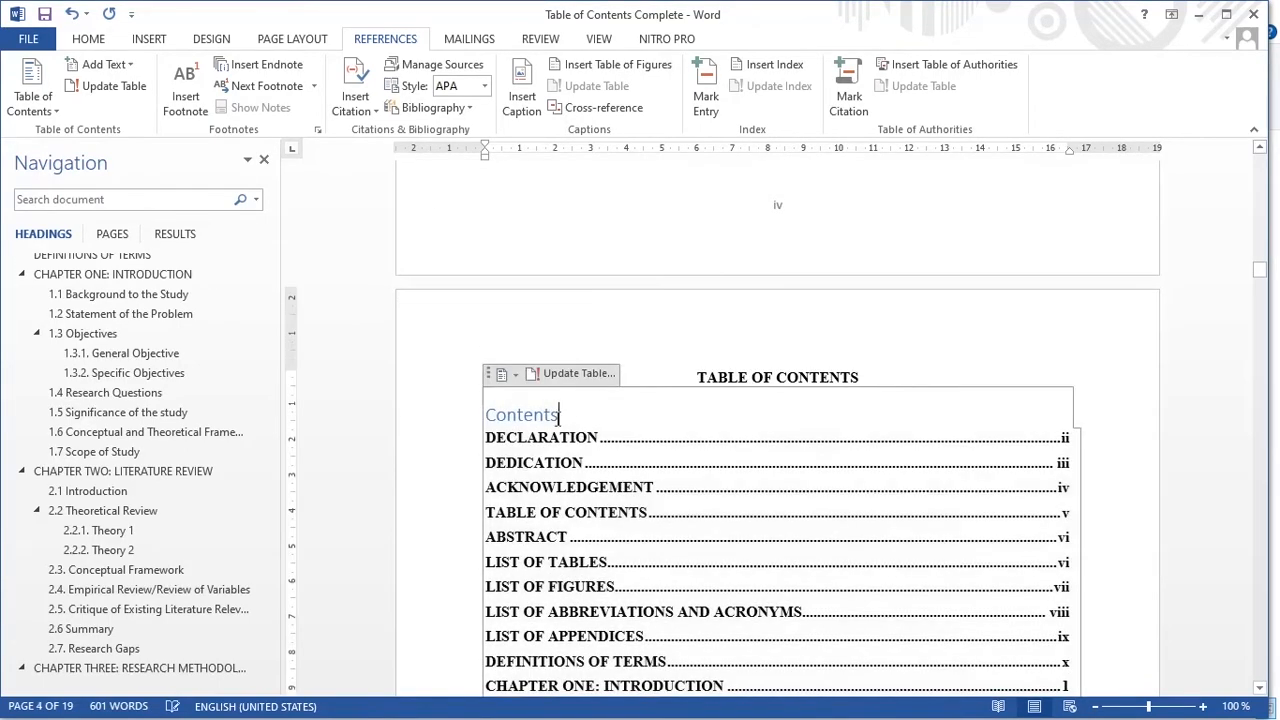
pyautogui.click(495, 374)
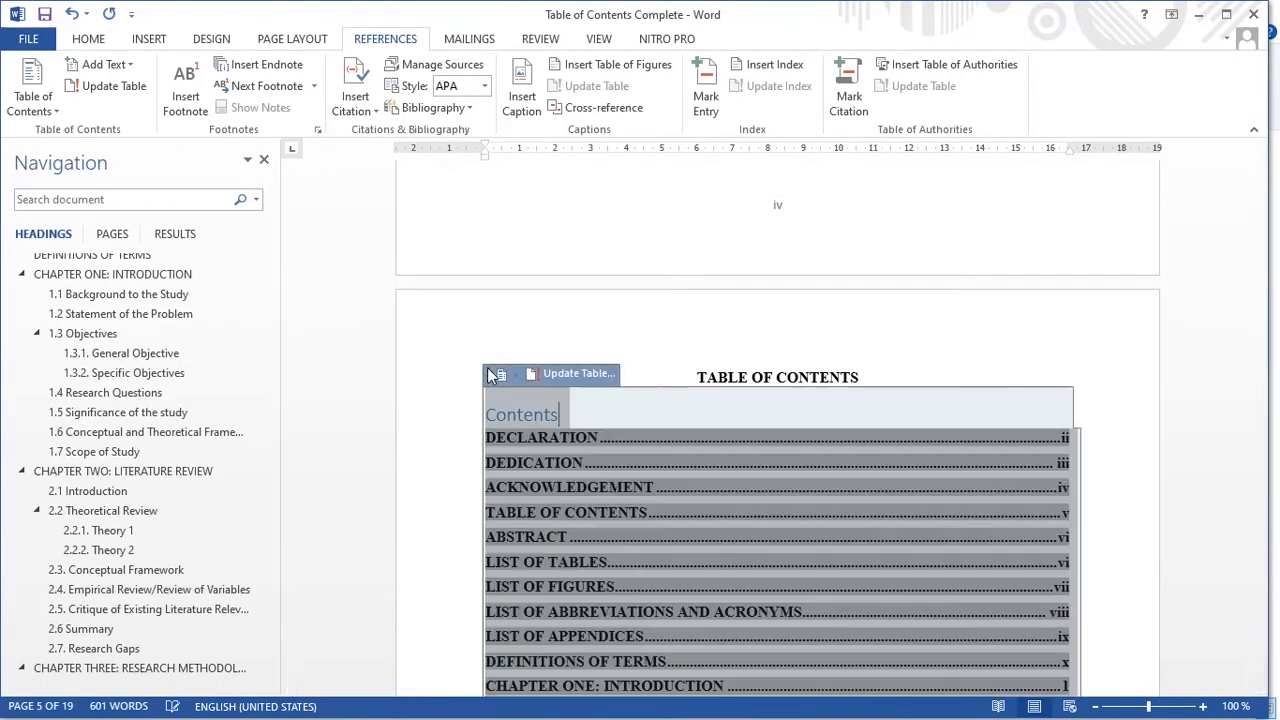
# - Delete the old table of contents and open the Custom Table of Contents settings
pyautogui.press('Delete')
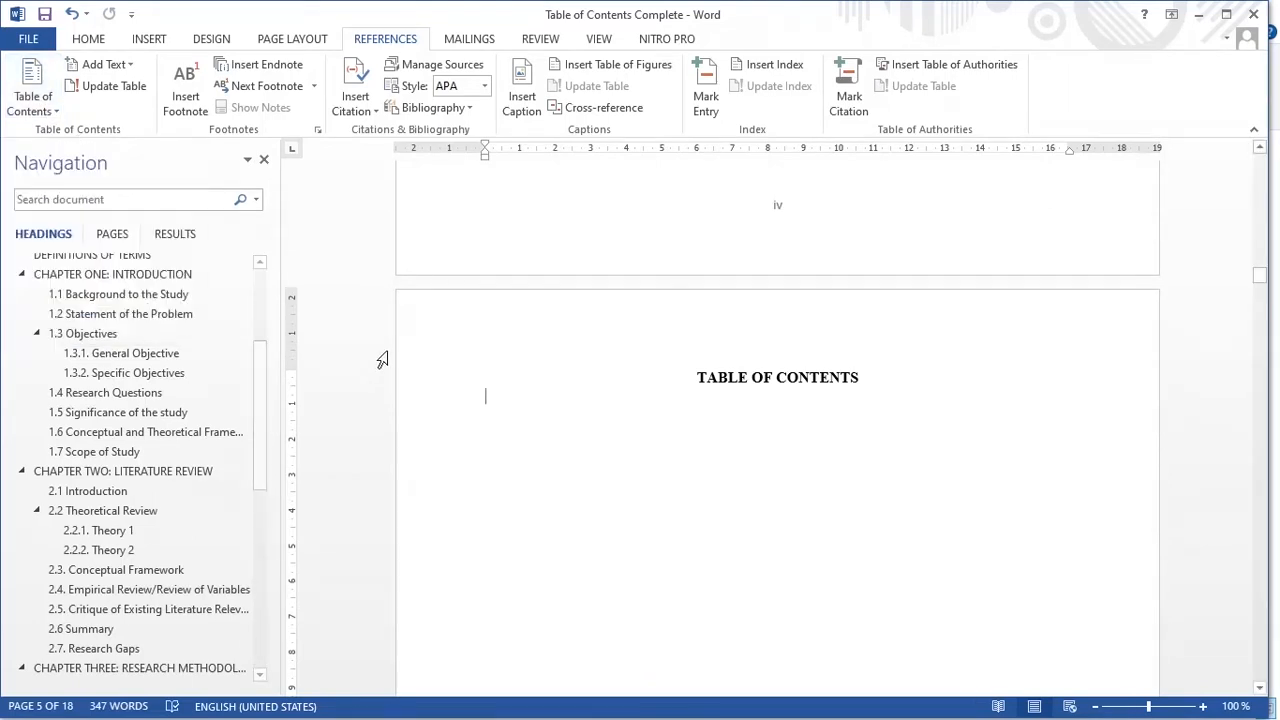
pyautogui.click(33, 95)
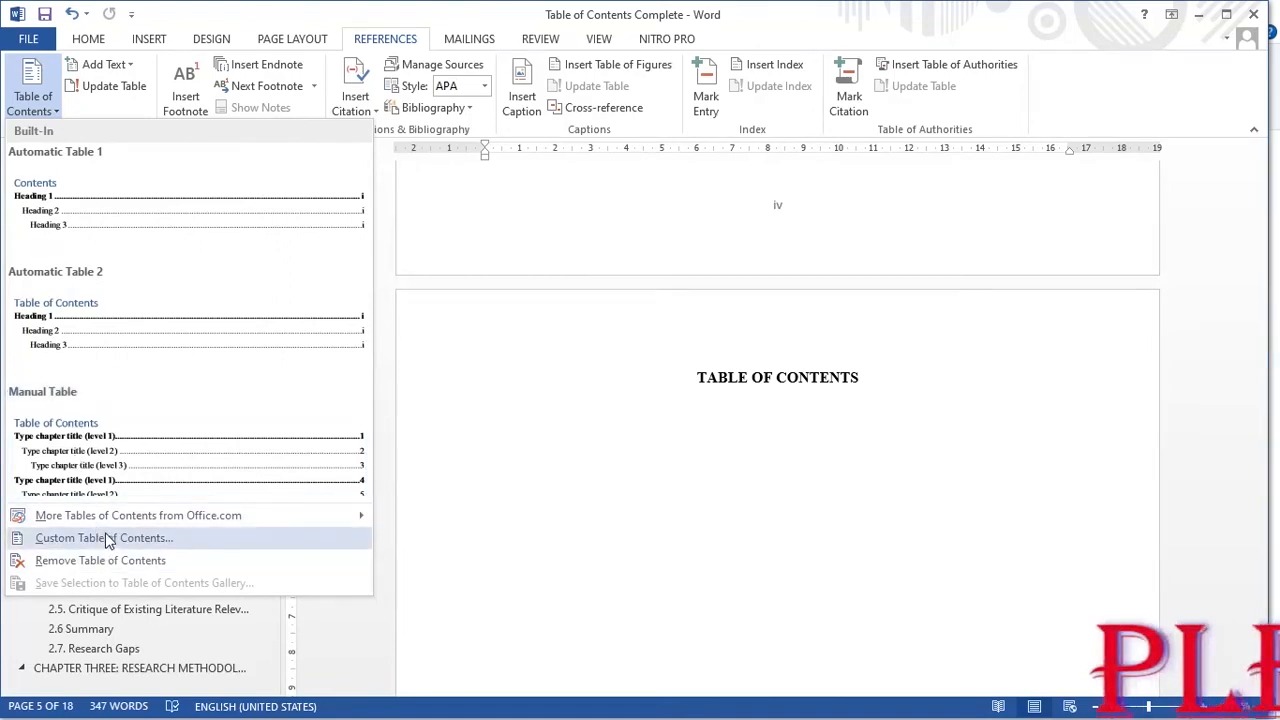
pyautogui.click(145, 542)
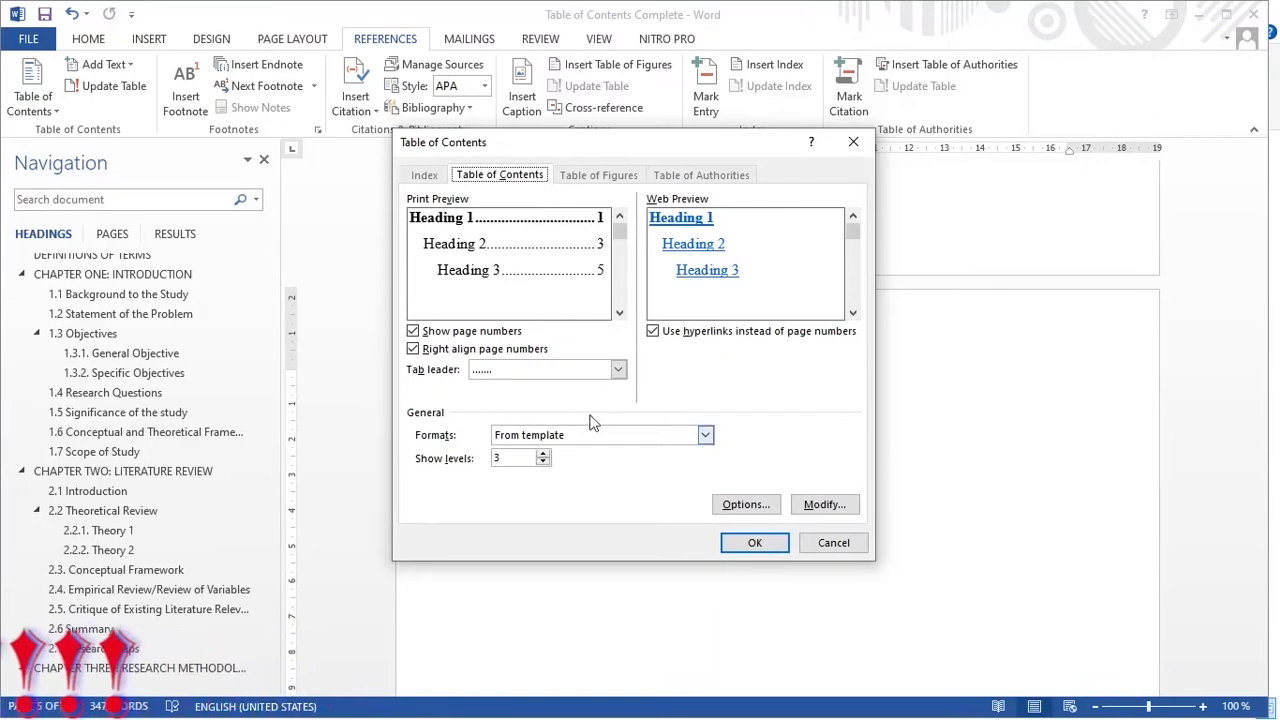
# - Modify the TOC 1 style to Times New Roman, 12 pt, bold
pyautogui.click(823, 505)
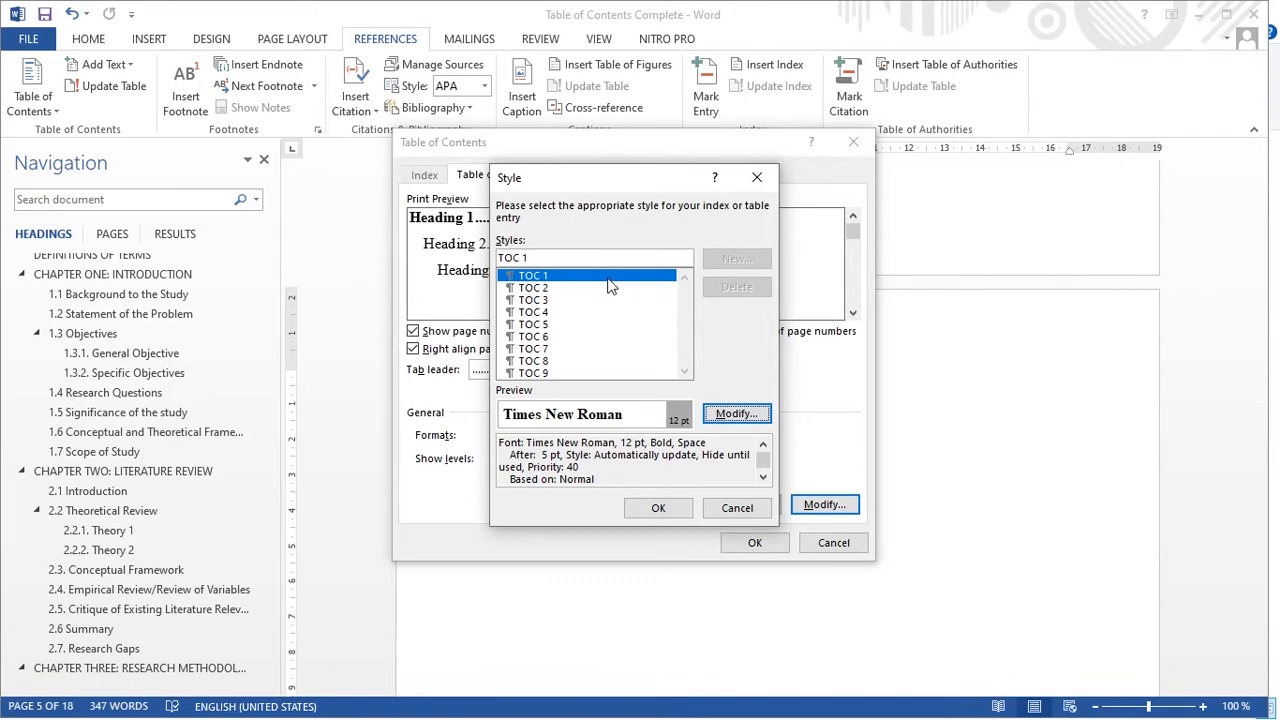
pyautogui.click(747, 415)
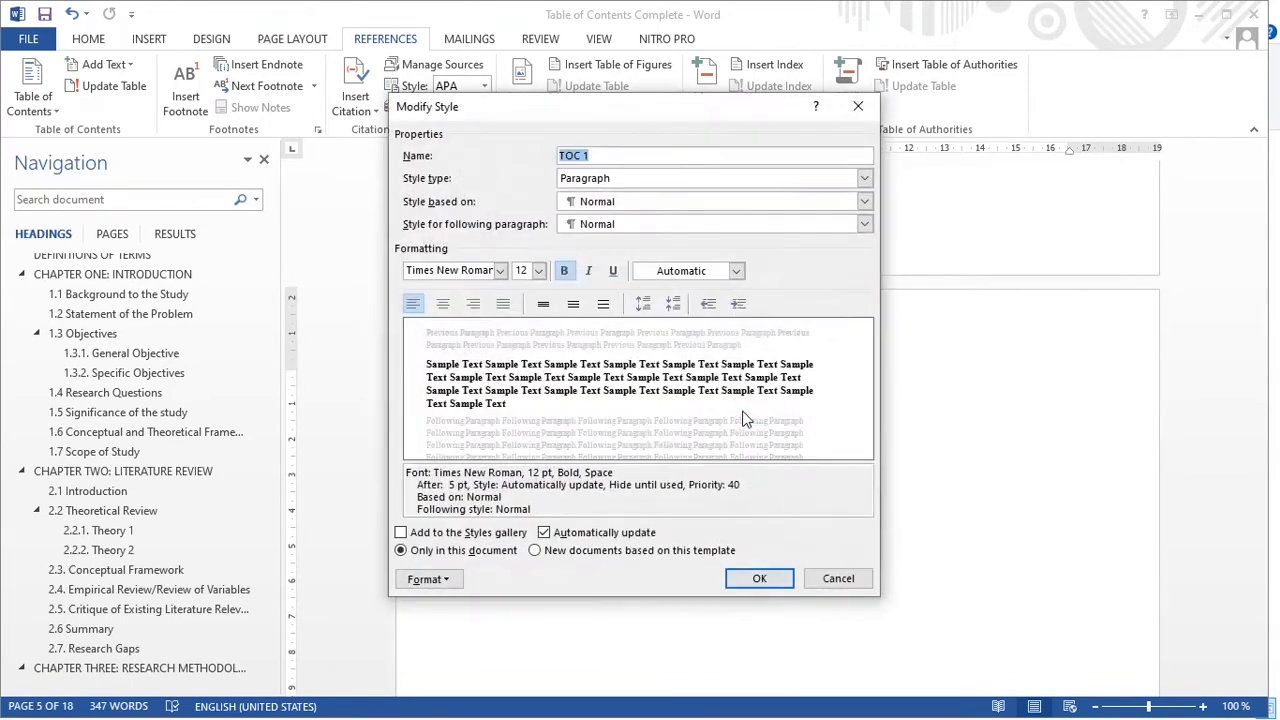
pyautogui.click(500, 271)
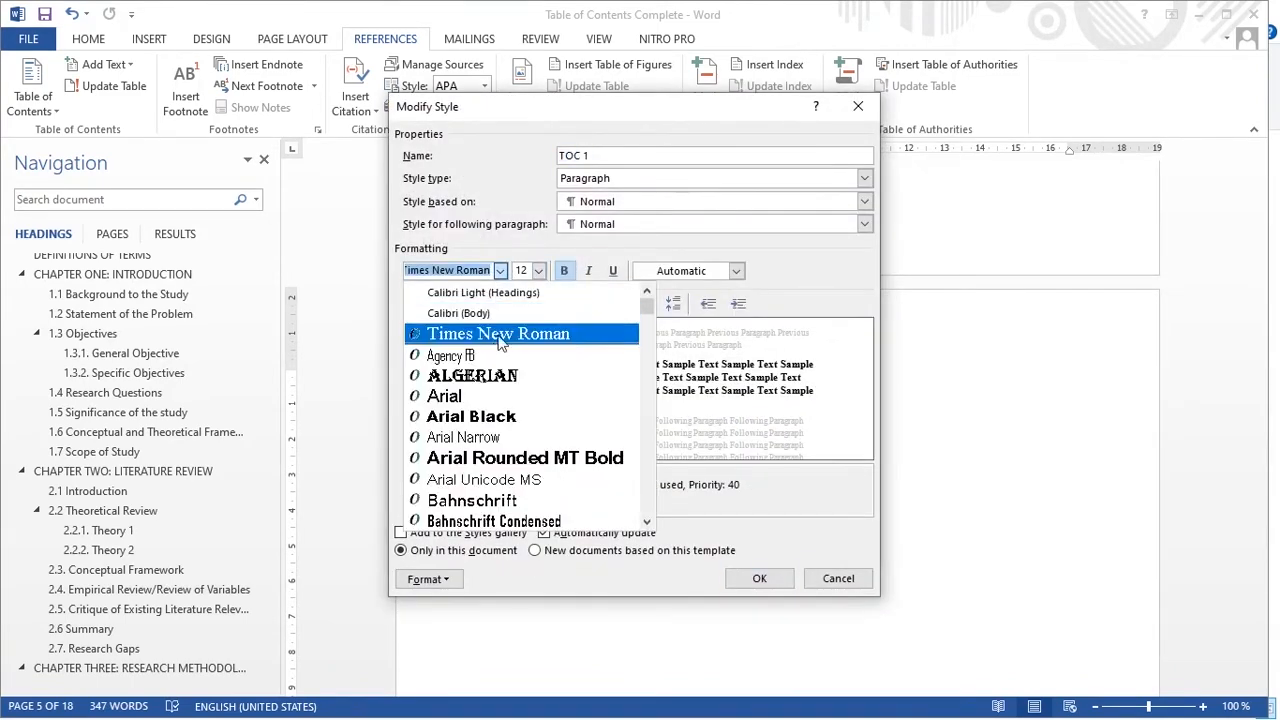
pyautogui.click(500, 340)
pyautogui.click(539, 271)
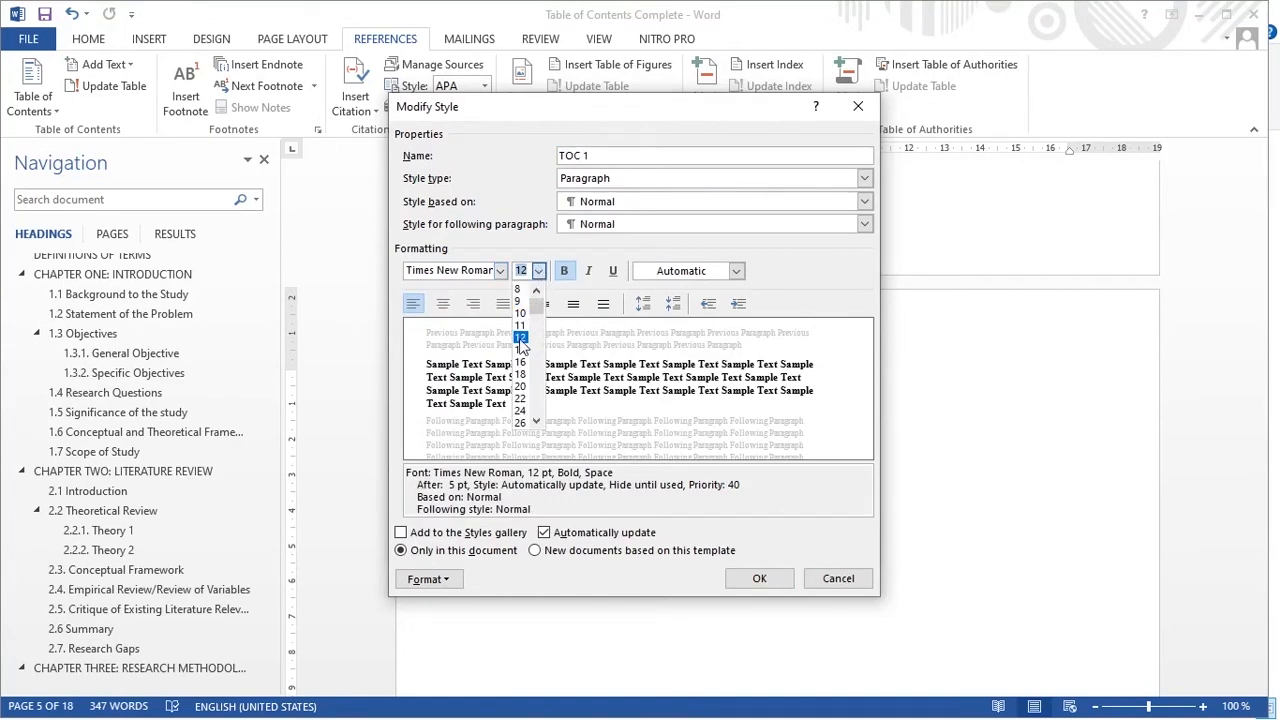
pyautogui.click(521, 338)
pyautogui.click(564, 272)
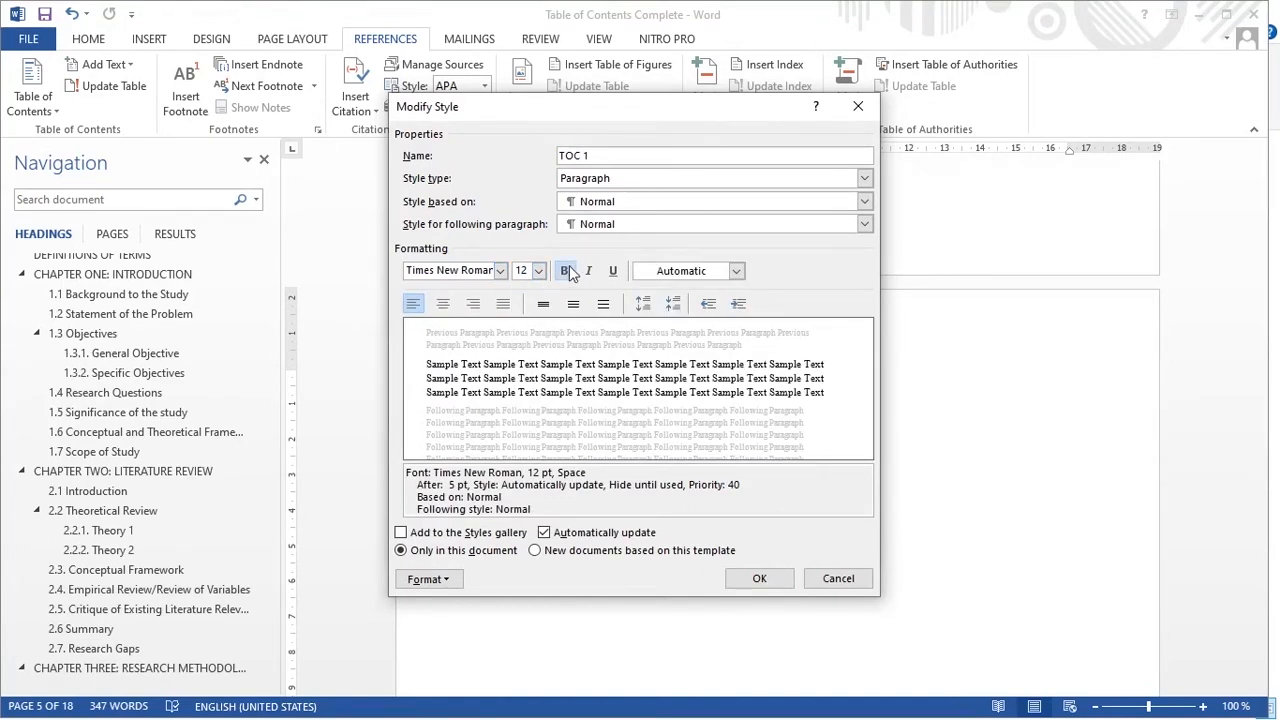
pyautogui.click(565, 275)
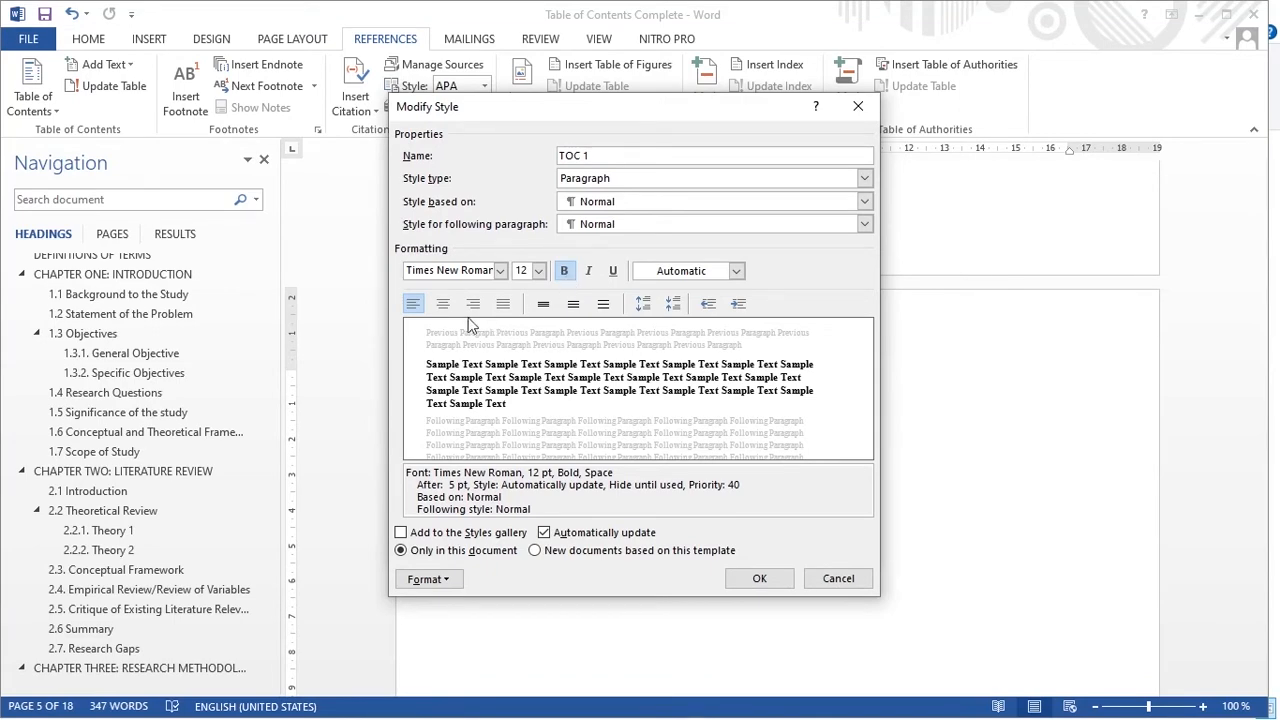
pyautogui.click(756, 576)
# - Apply the Times New Roman 12 pt settings to the TOC 2, TOC 3 and TOC 4 styles
pyautogui.click(555, 288)
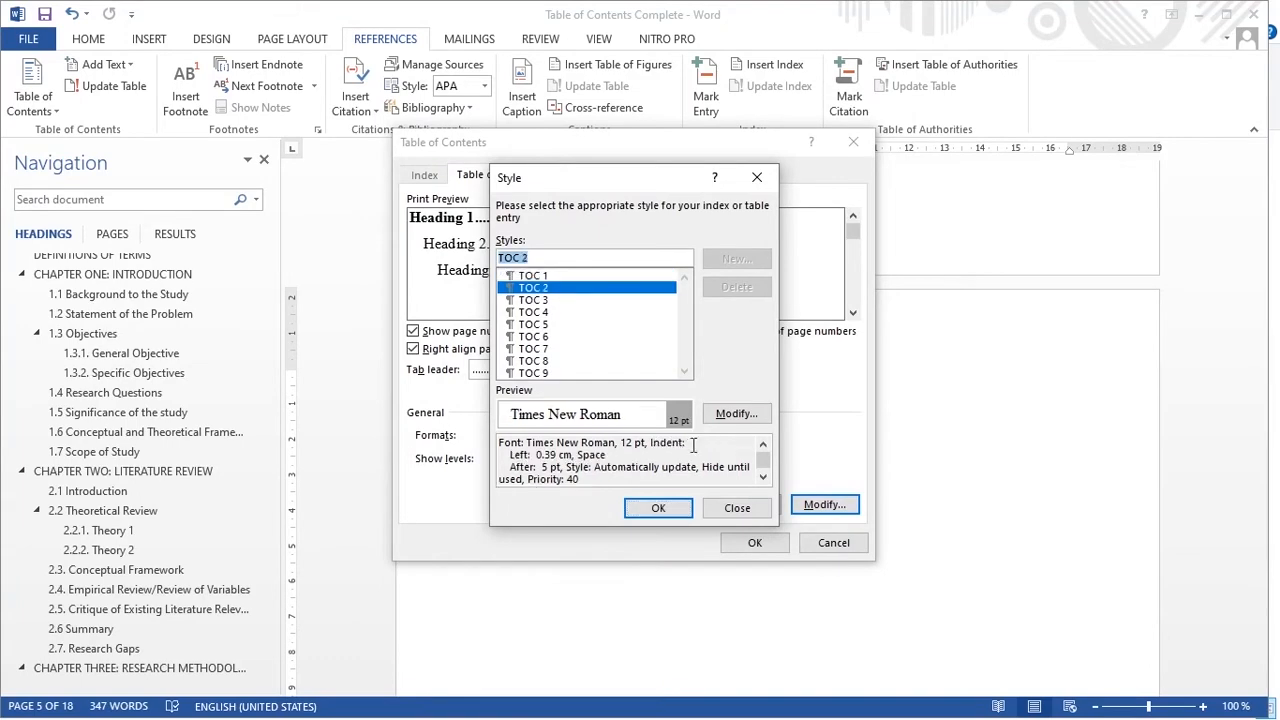
pyautogui.click(730, 412)
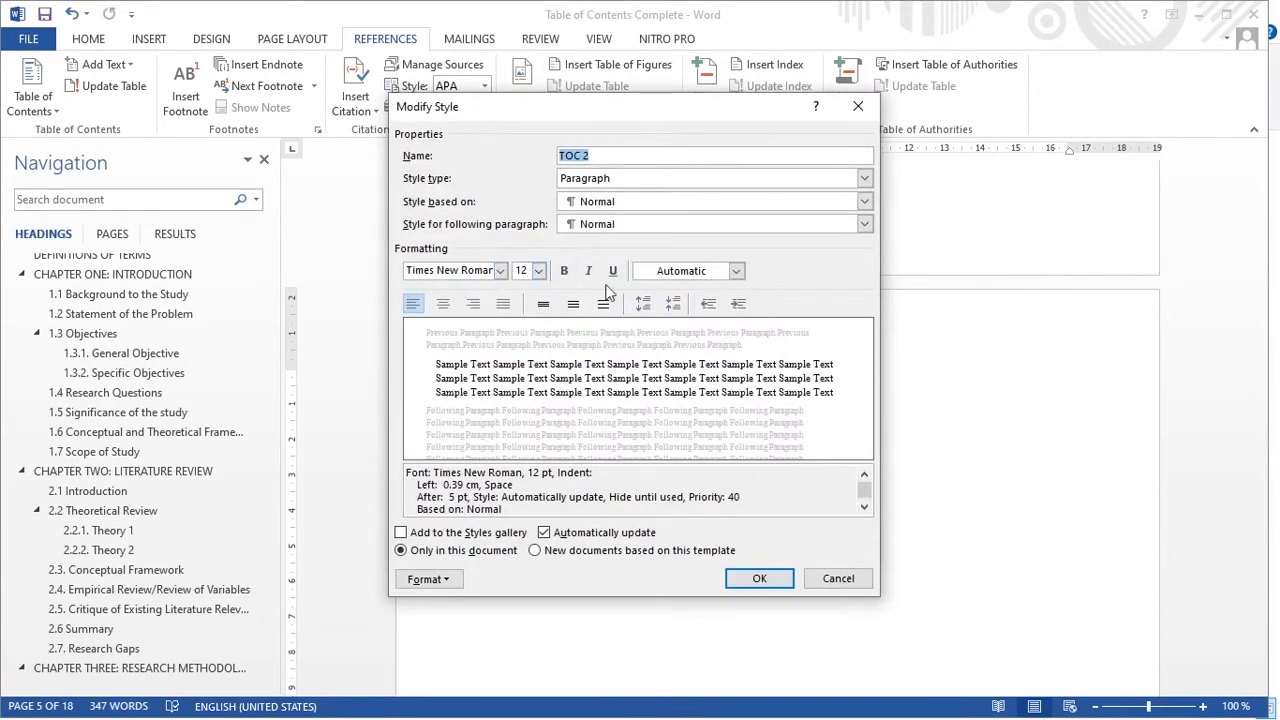
pyautogui.click(762, 579)
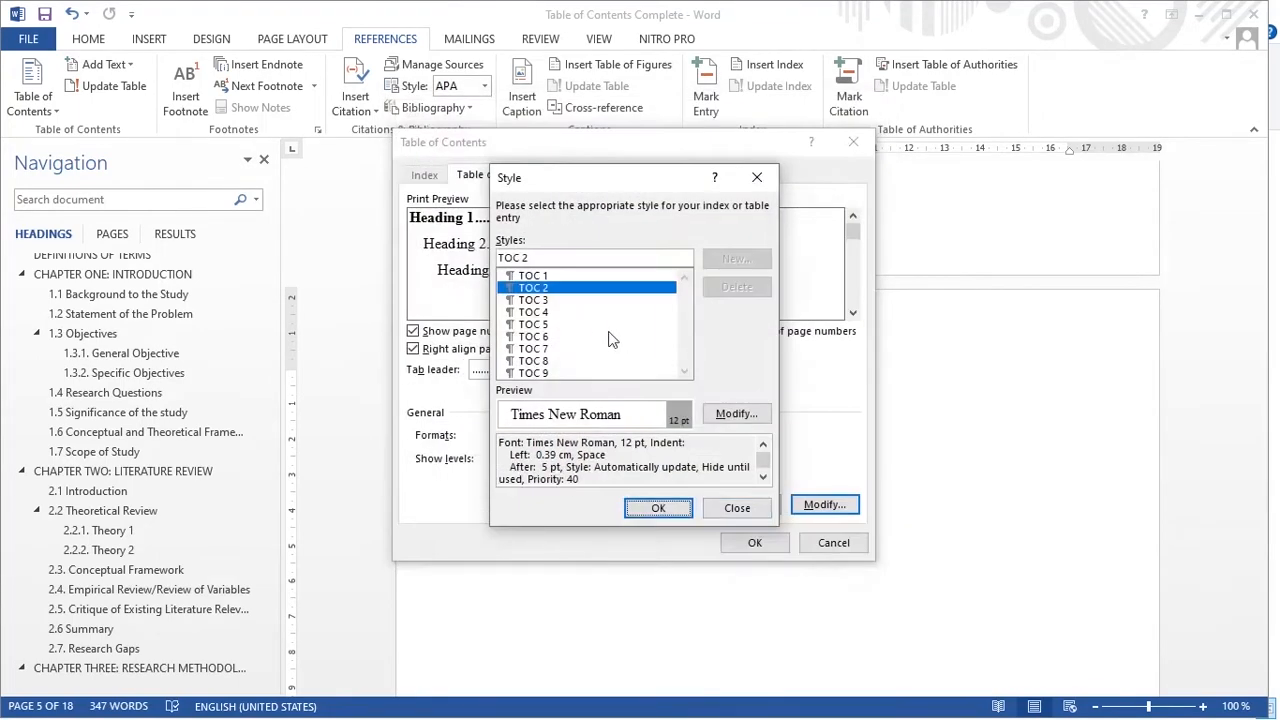
pyautogui.click(540, 301)
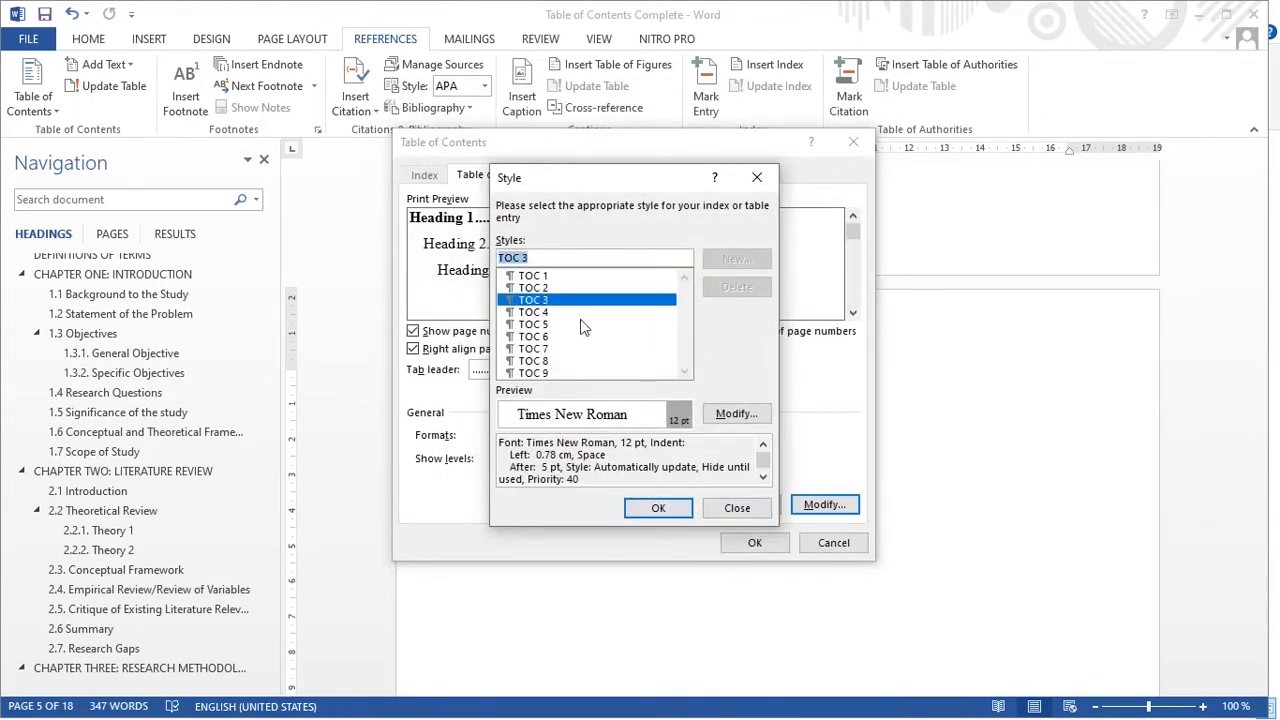
pyautogui.click(736, 414)
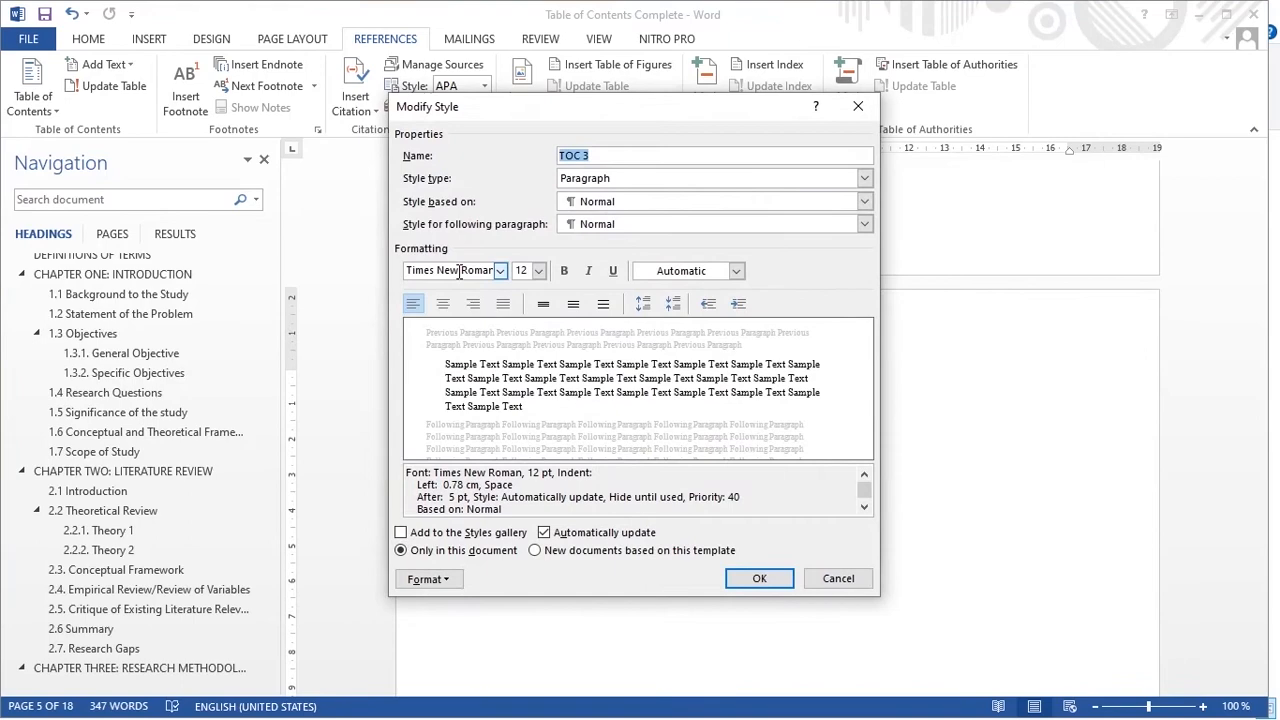
pyautogui.click(755, 578)
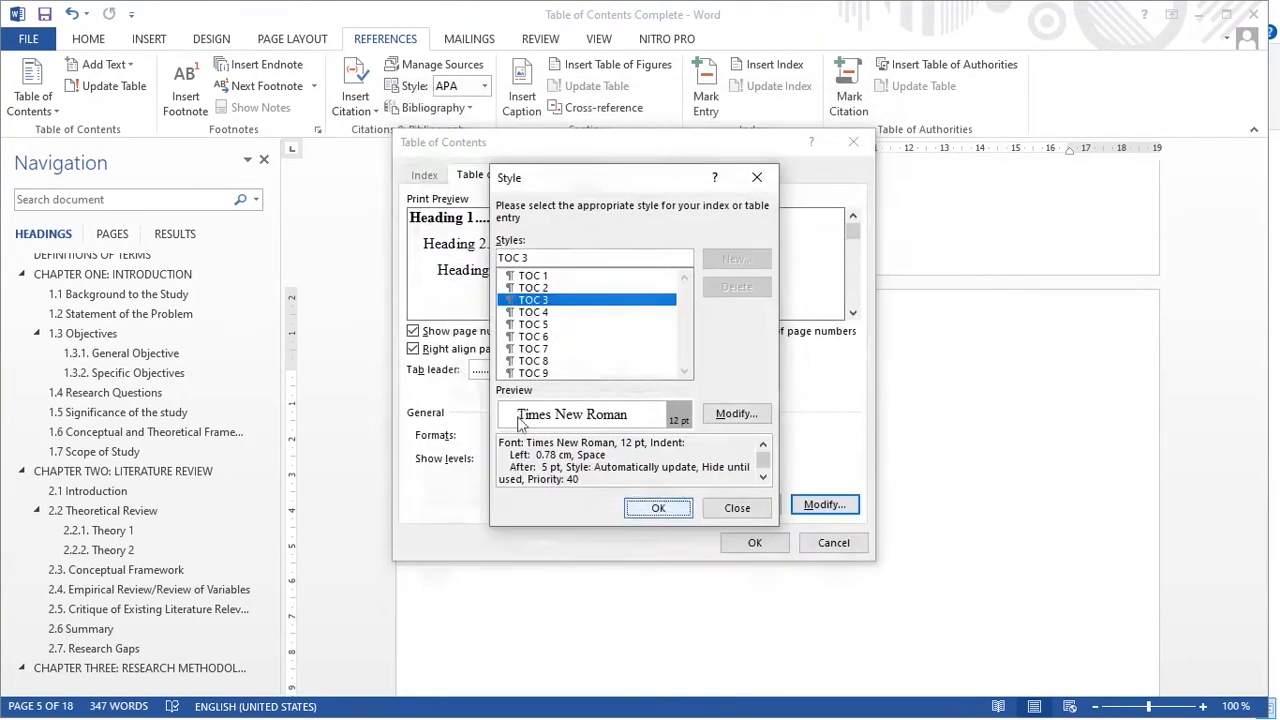
pyautogui.click(540, 311)
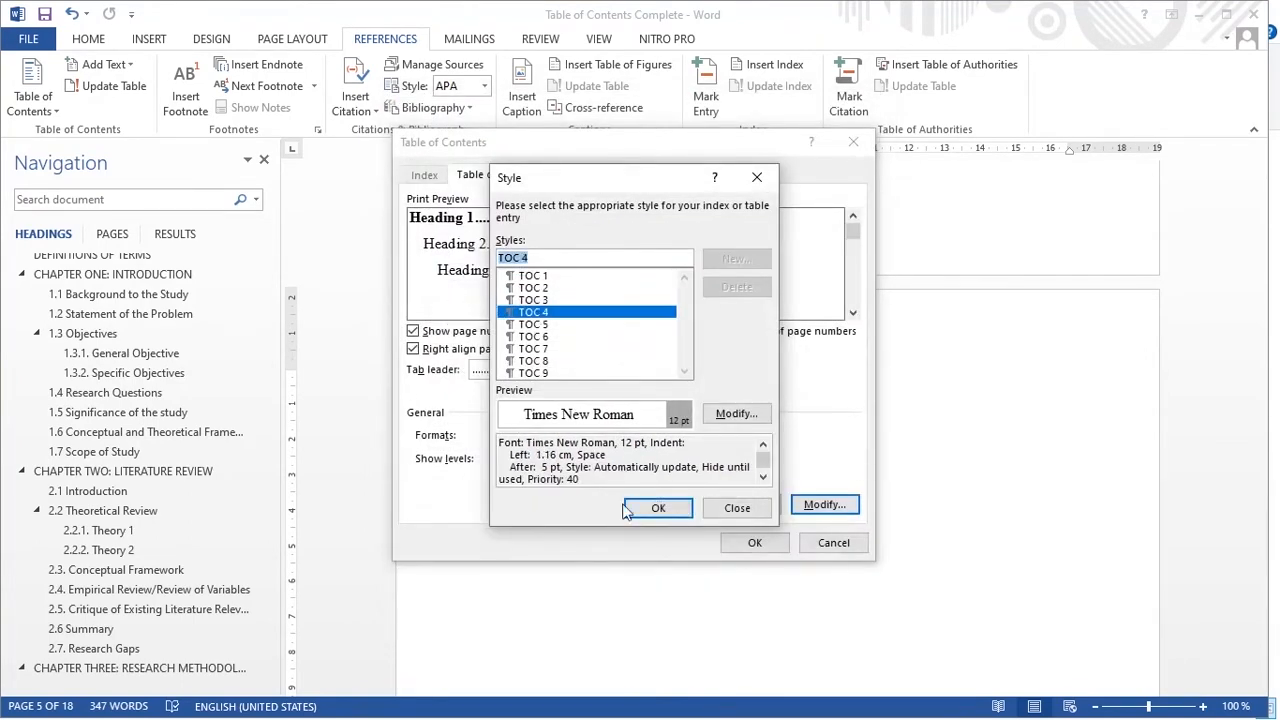
pyautogui.click(733, 414)
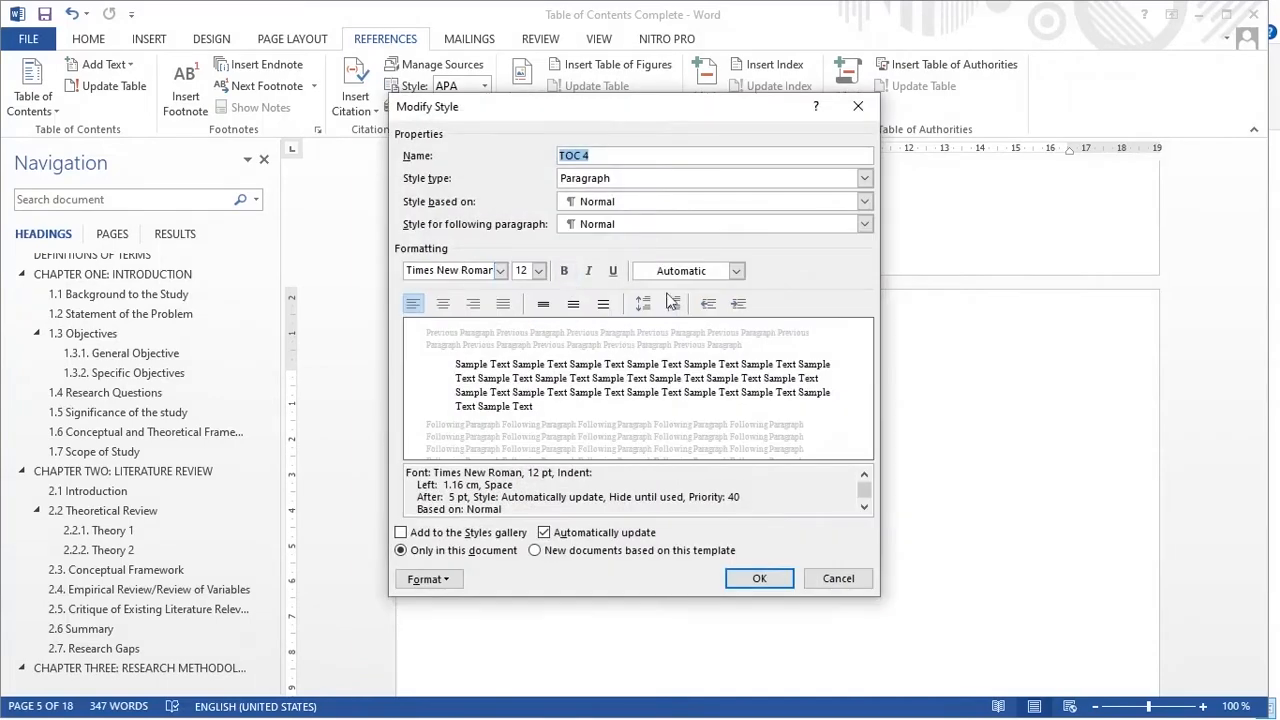
pyautogui.click(759, 578)
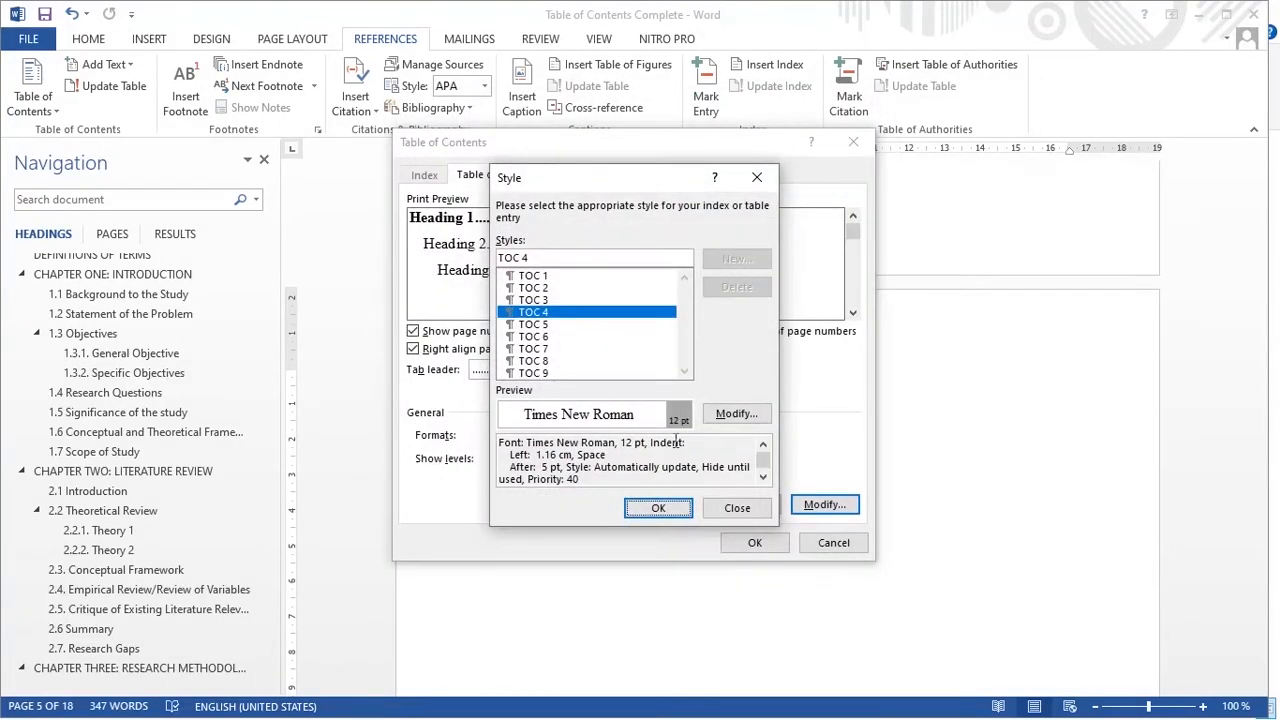
# - Confirm the styles and generate the custom table of contents under the heading
pyautogui.click(658, 508)
pyautogui.click(755, 542)
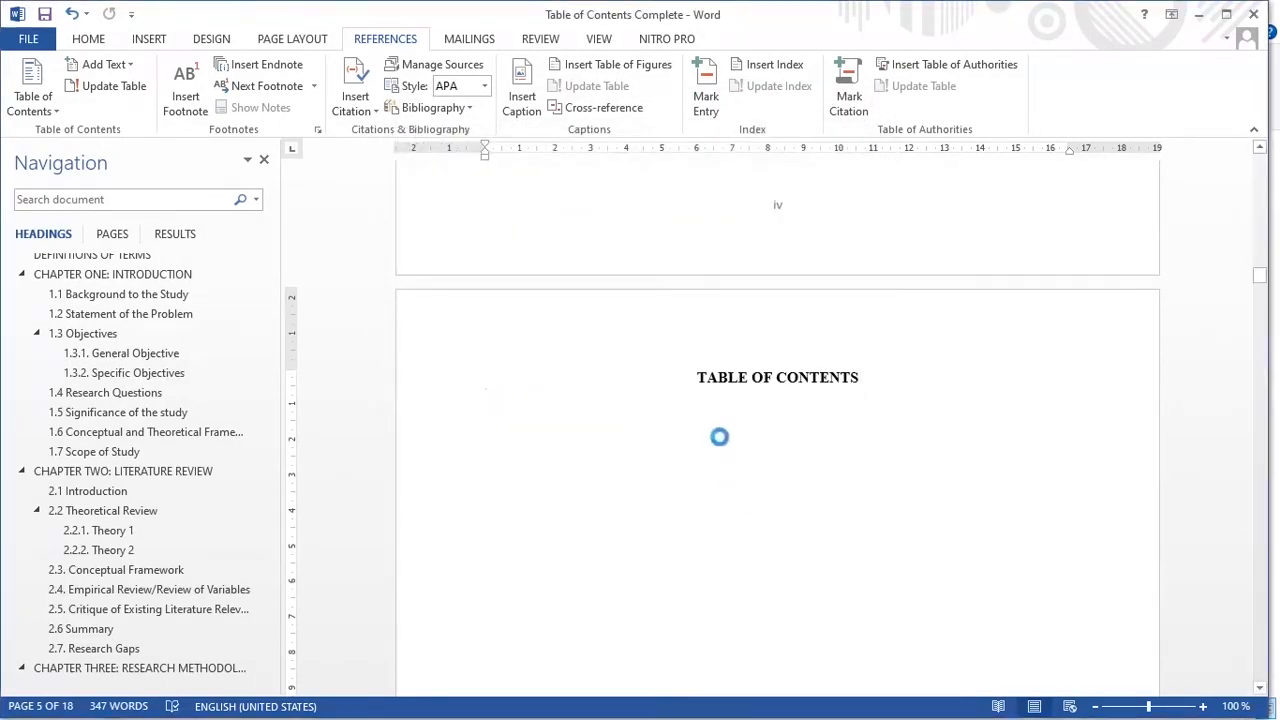
pyautogui.scroll(8, 722, 446)
pyautogui.scroll(12, 722, 446)
pyautogui.scroll(-3, 722, 446)
pyautogui.click(527, 305)
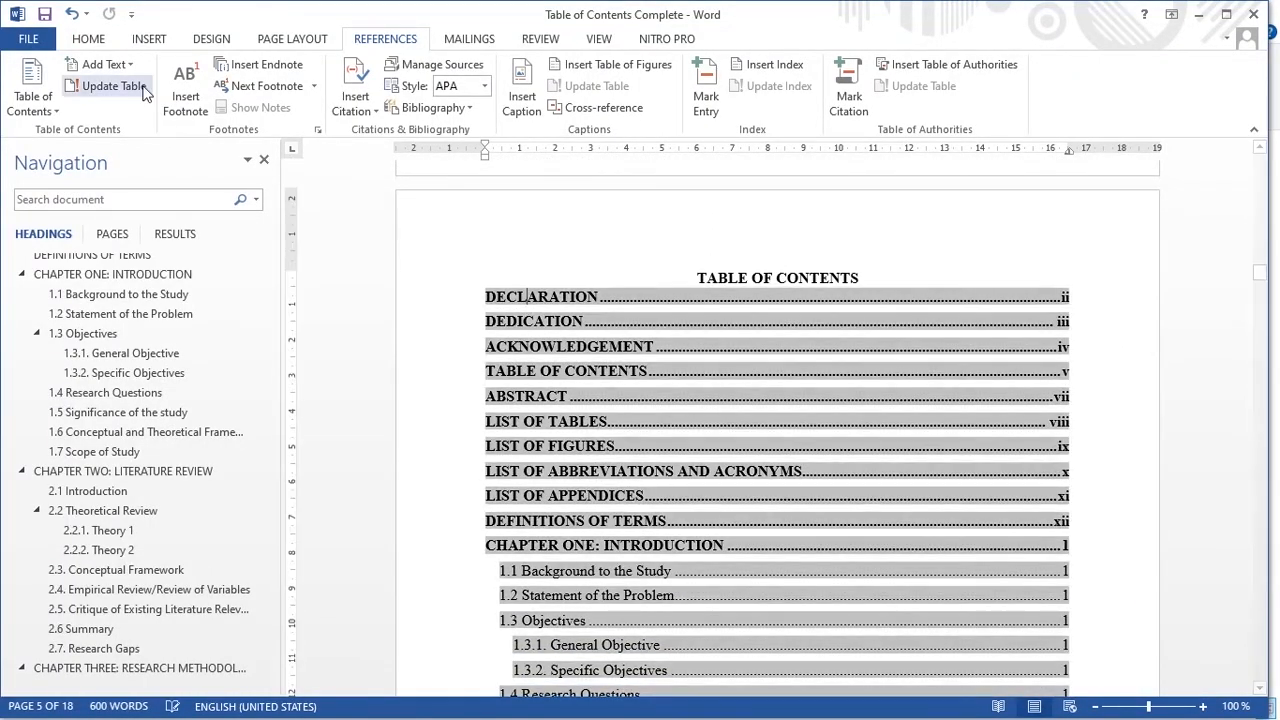
pyautogui.click(88, 38)
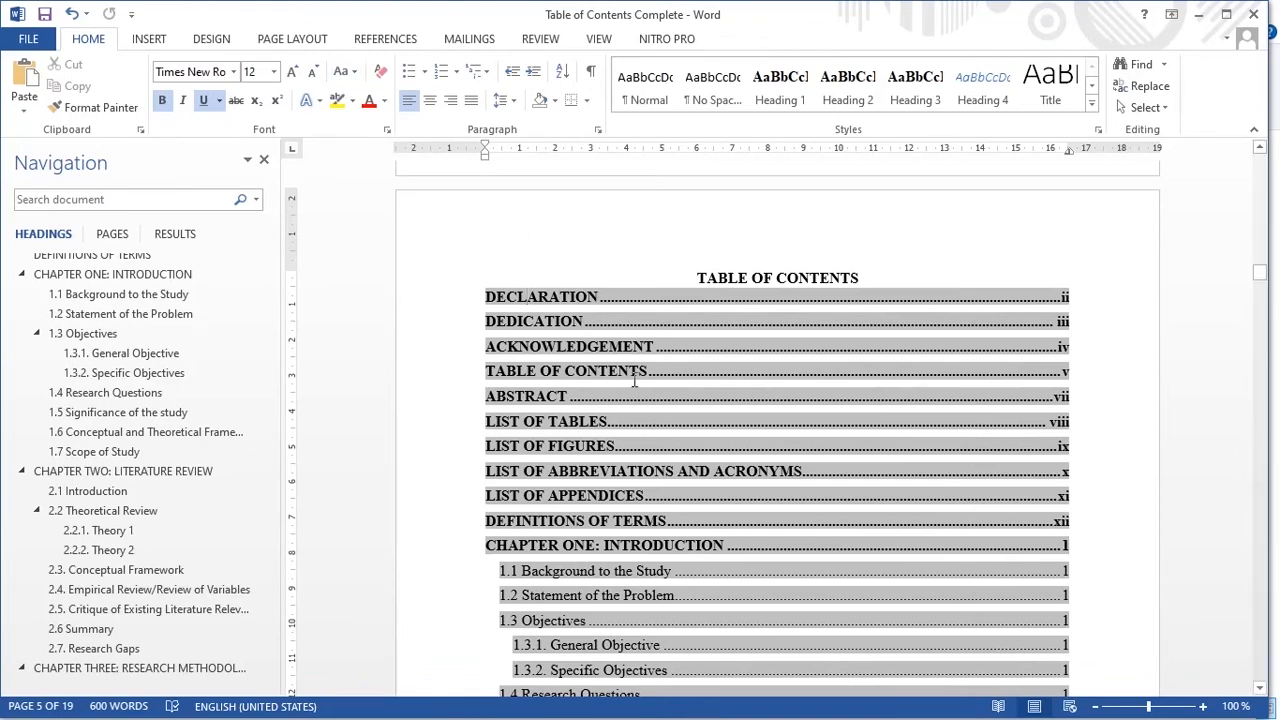
pyautogui.click(957, 237)
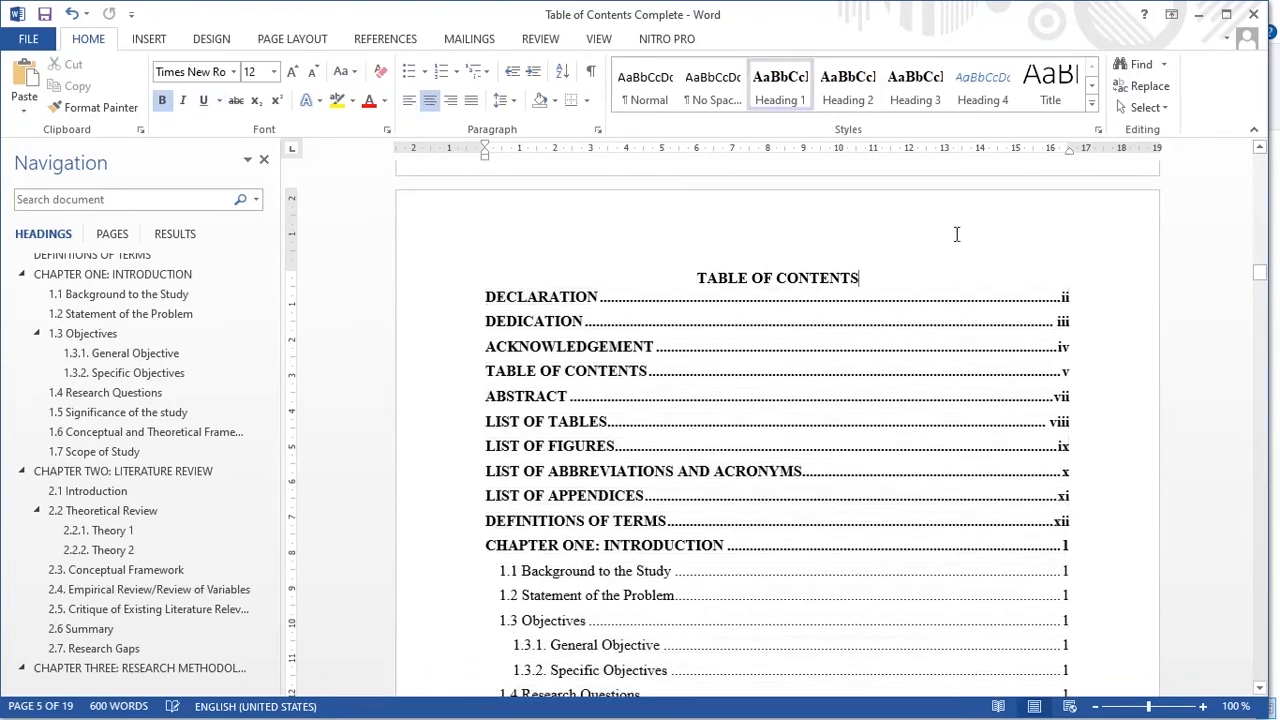
pyautogui.scroll(-3, 288, 306)
pyautogui.scroll(5, 120, 345)
pyautogui.click(86, 338)
pyautogui.scroll(-3, 584, 296)
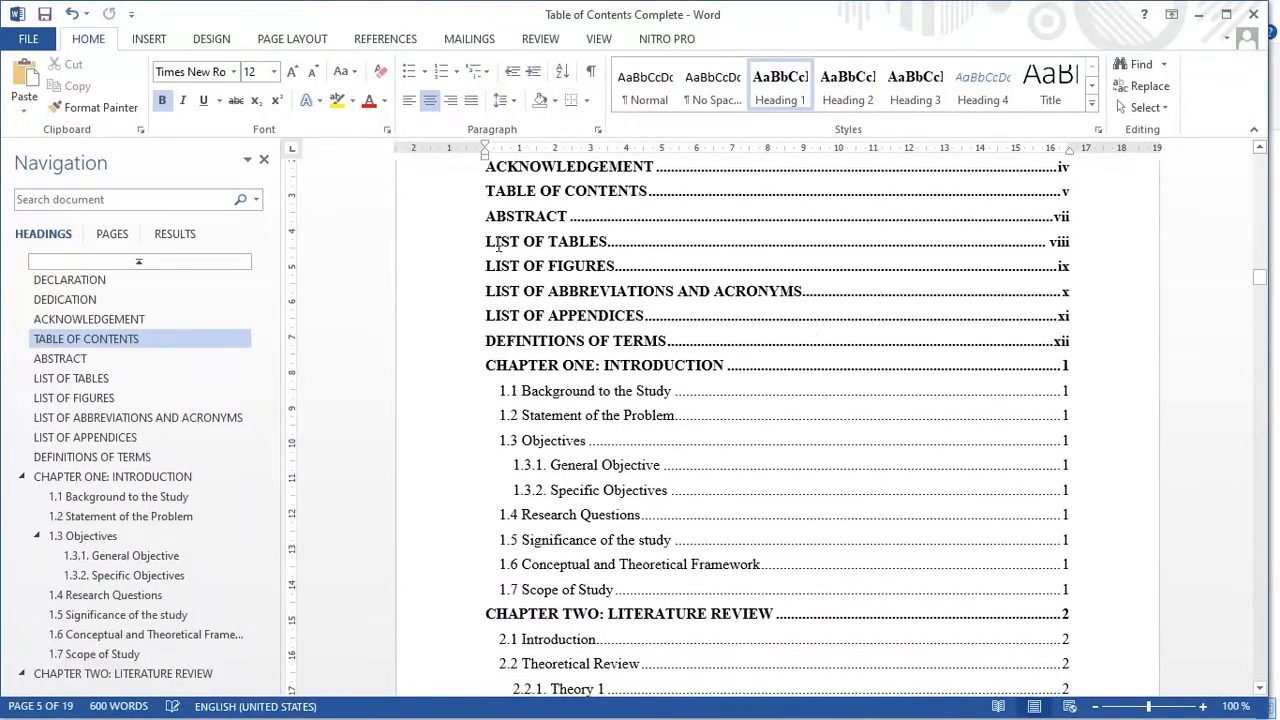
pyautogui.scroll(4, 519, 288)
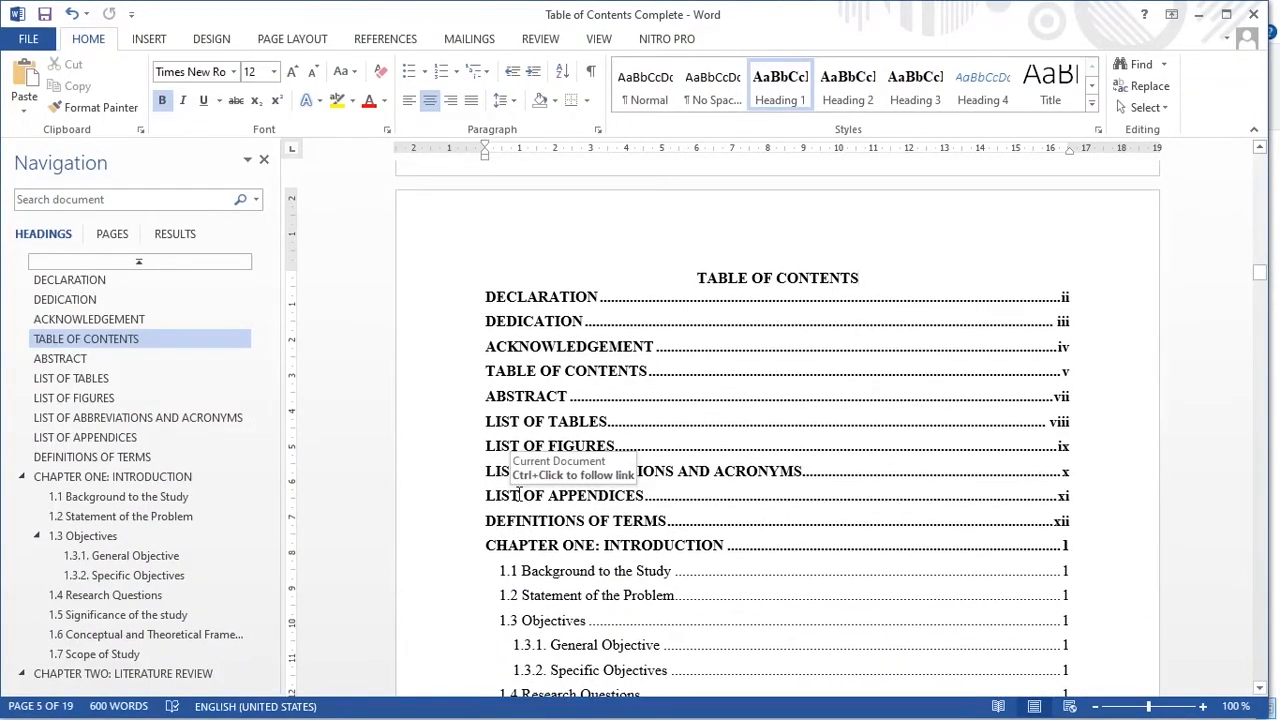
pyautogui.scroll(-9, 519, 493)
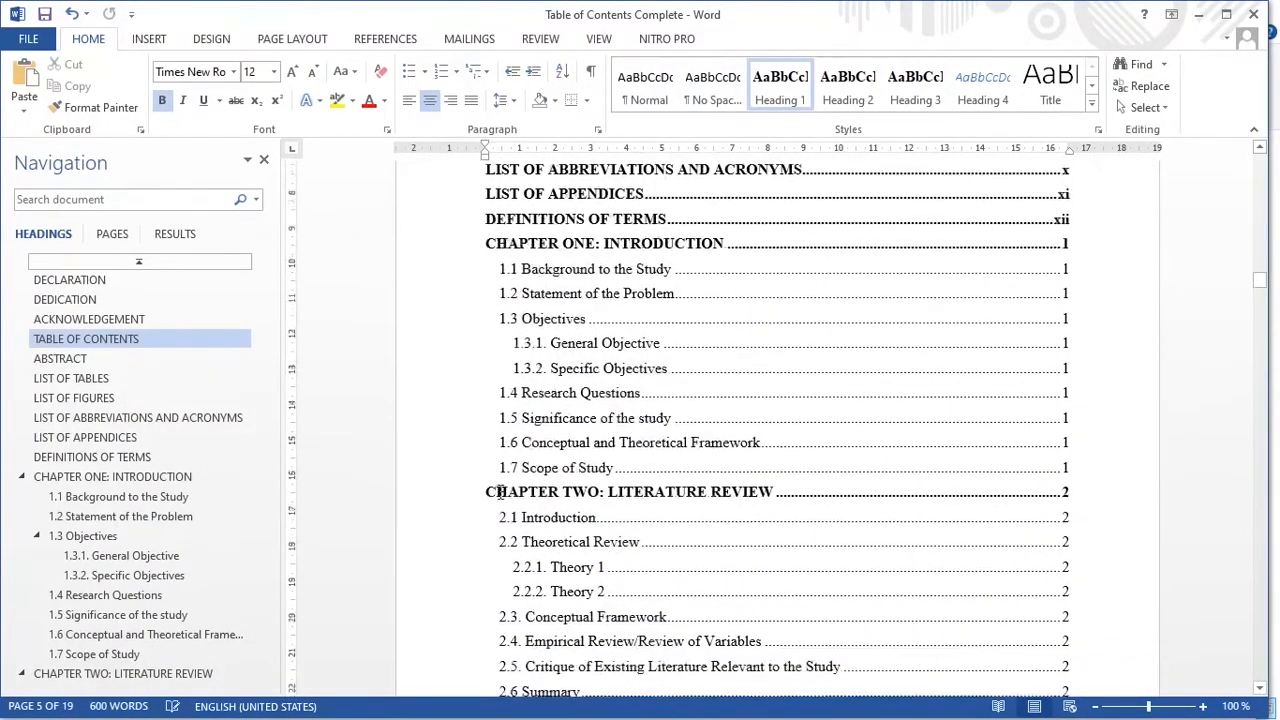
pyautogui.scroll(-9, 659, 361)
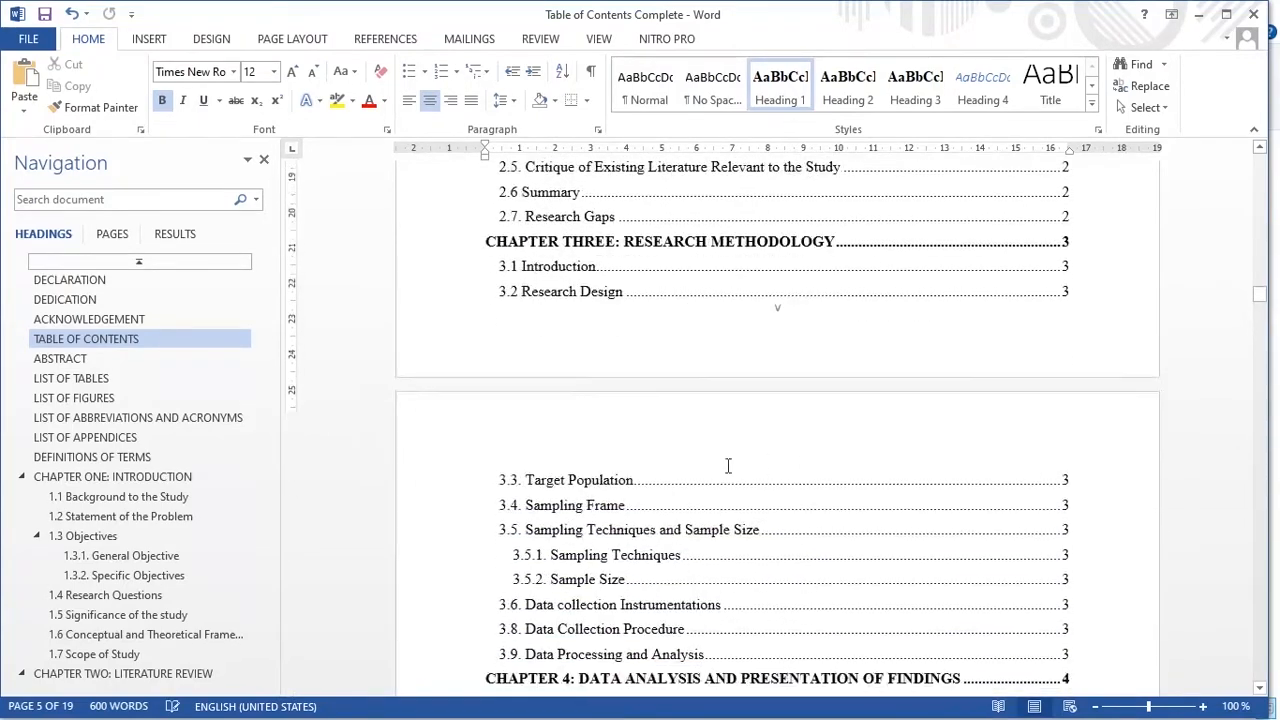
pyautogui.scroll(-4, 554, 502)
pyautogui.scroll(-2, 744, 423)
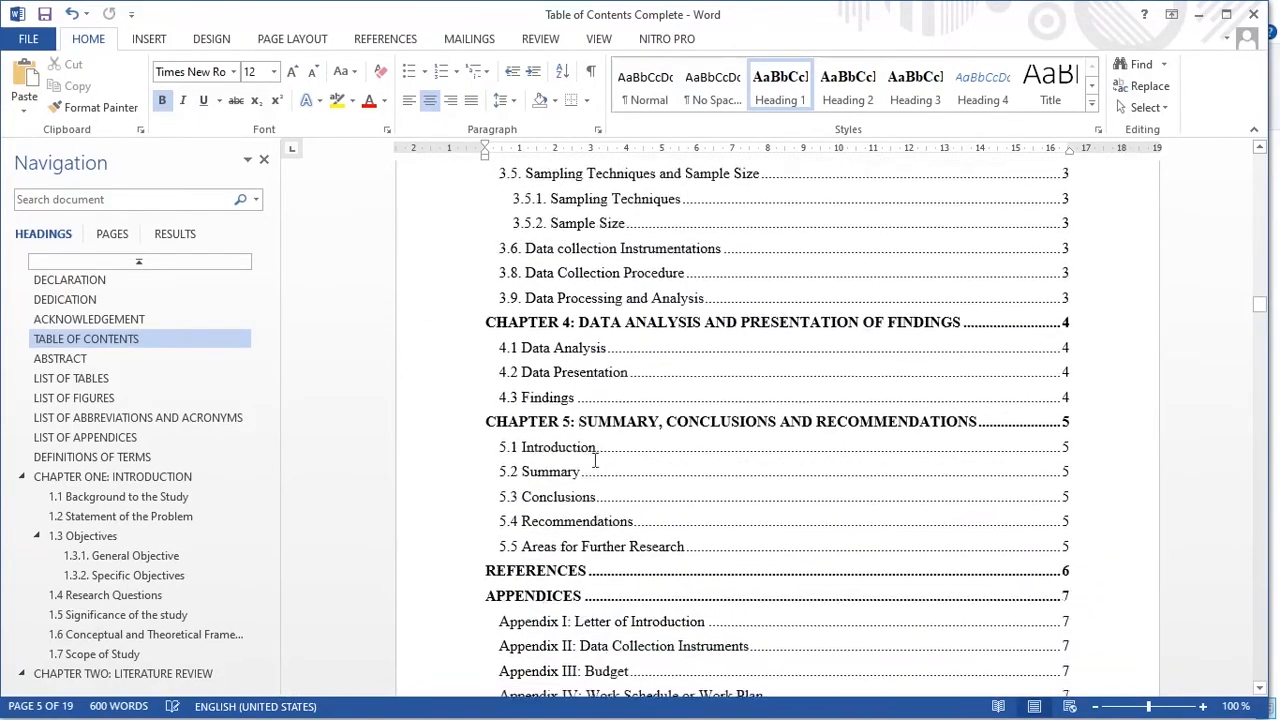
pyautogui.scroll(-6, 600, 510)
pyautogui.scroll(-9, 533, 557)
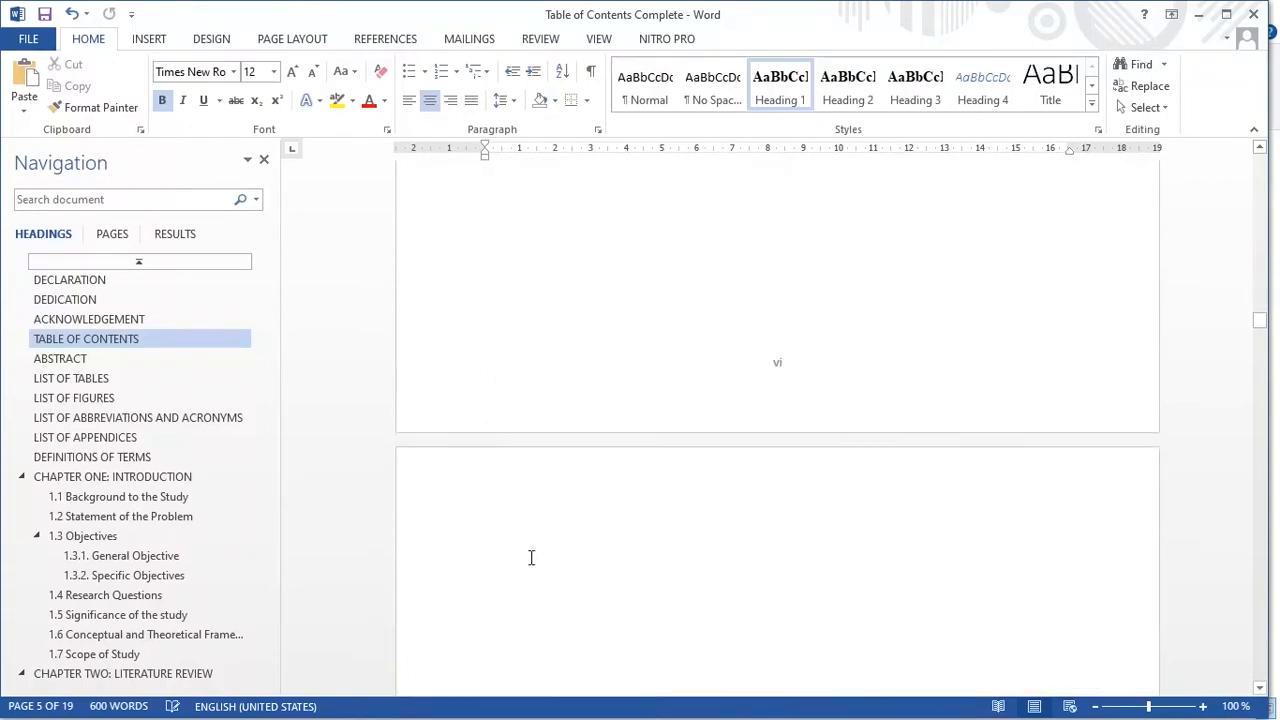
pyautogui.scroll(10, 550, 506)
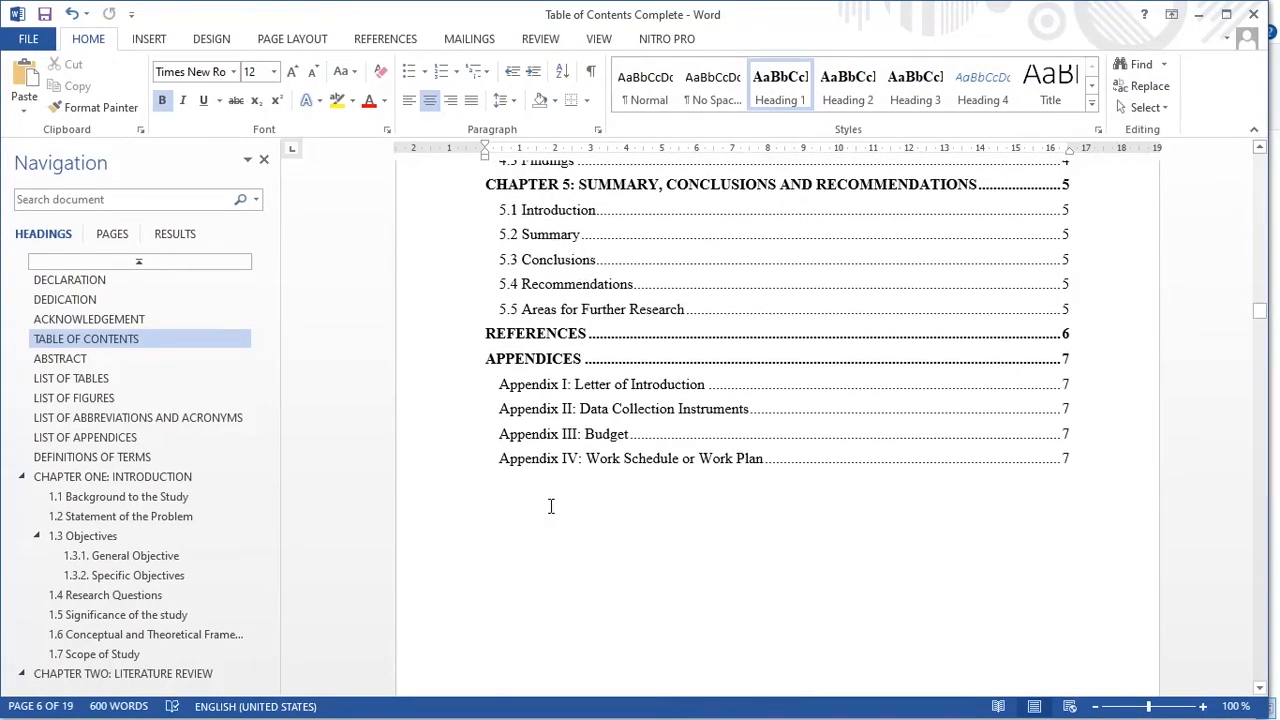
pyautogui.scroll(3, 550, 504)
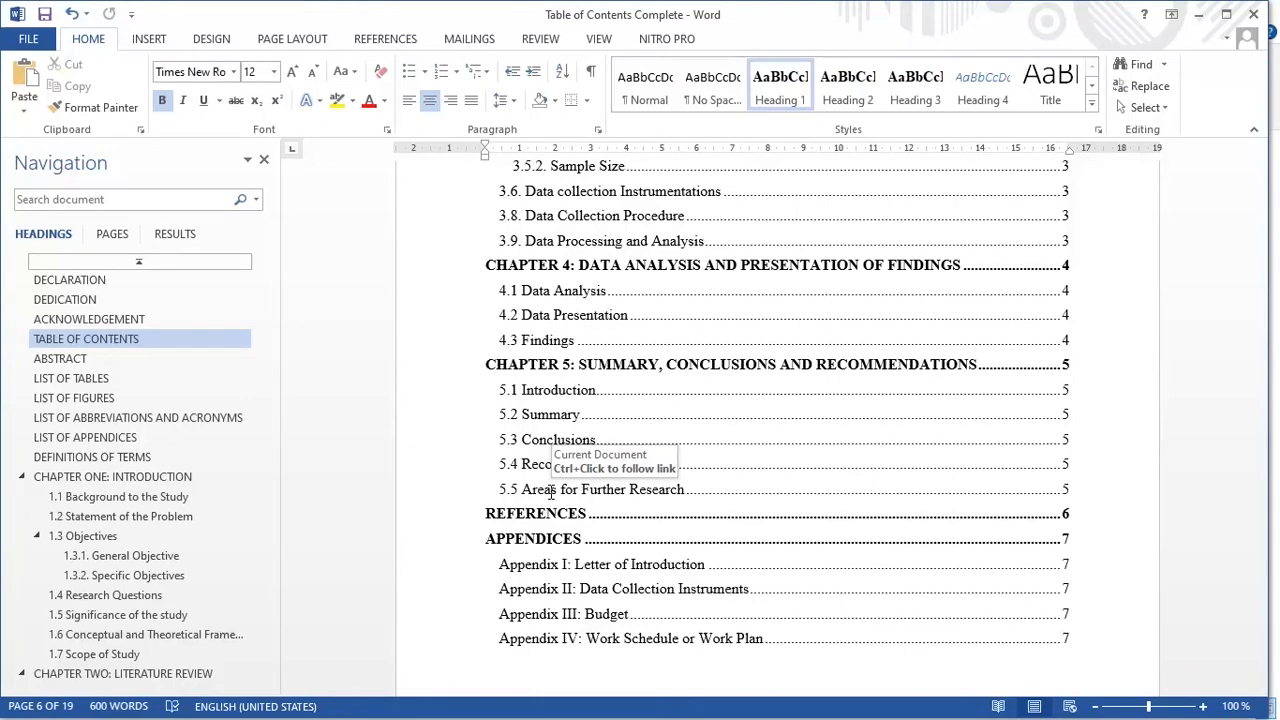
pyautogui.scroll(-4, 550, 490)
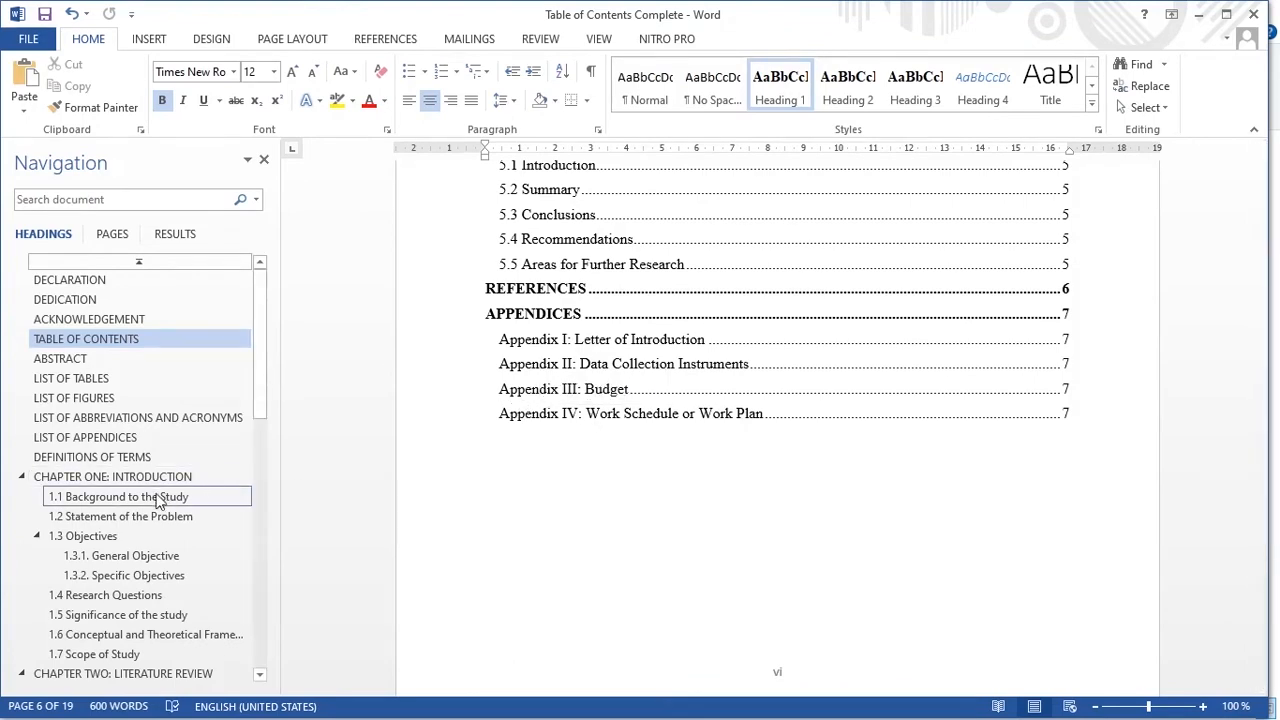
pyautogui.scroll(-10, 157, 500)
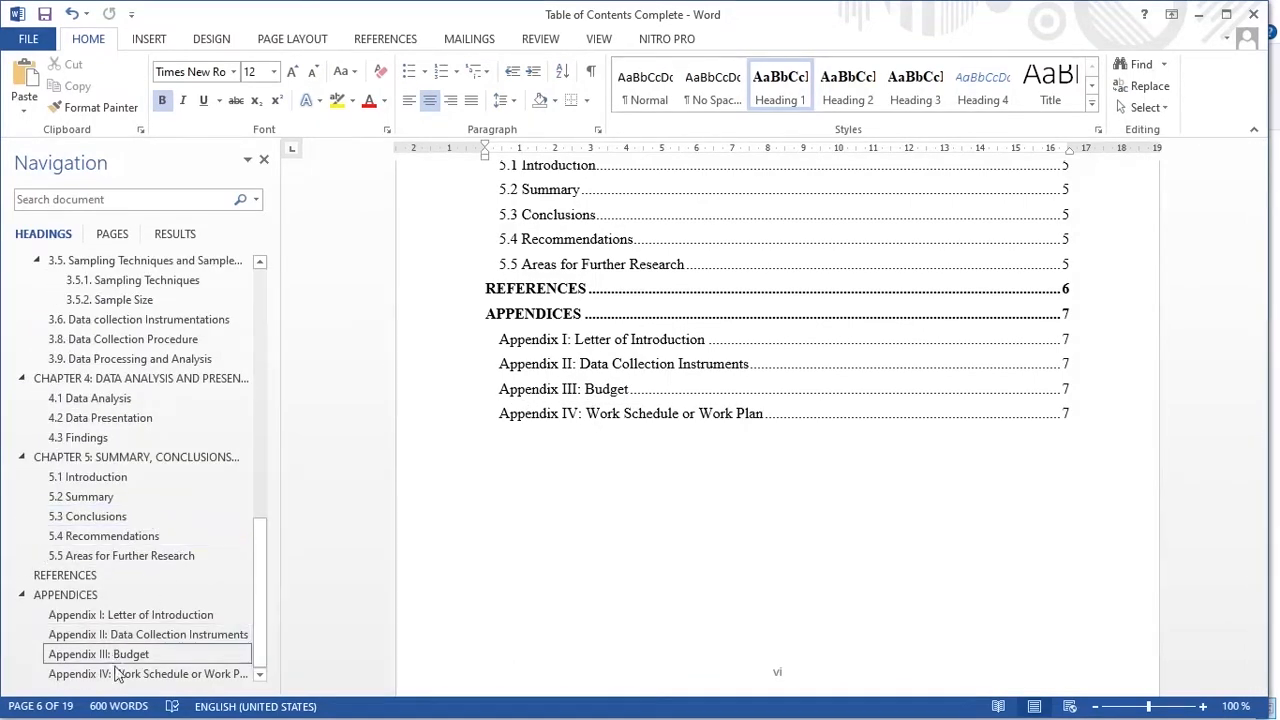
# - Delete the Appendix IV heading line from the document
pyautogui.click(115, 673)
pyautogui.moveTo(780, 320); pyautogui.dragTo(471, 305)
pyautogui.press('Delete')
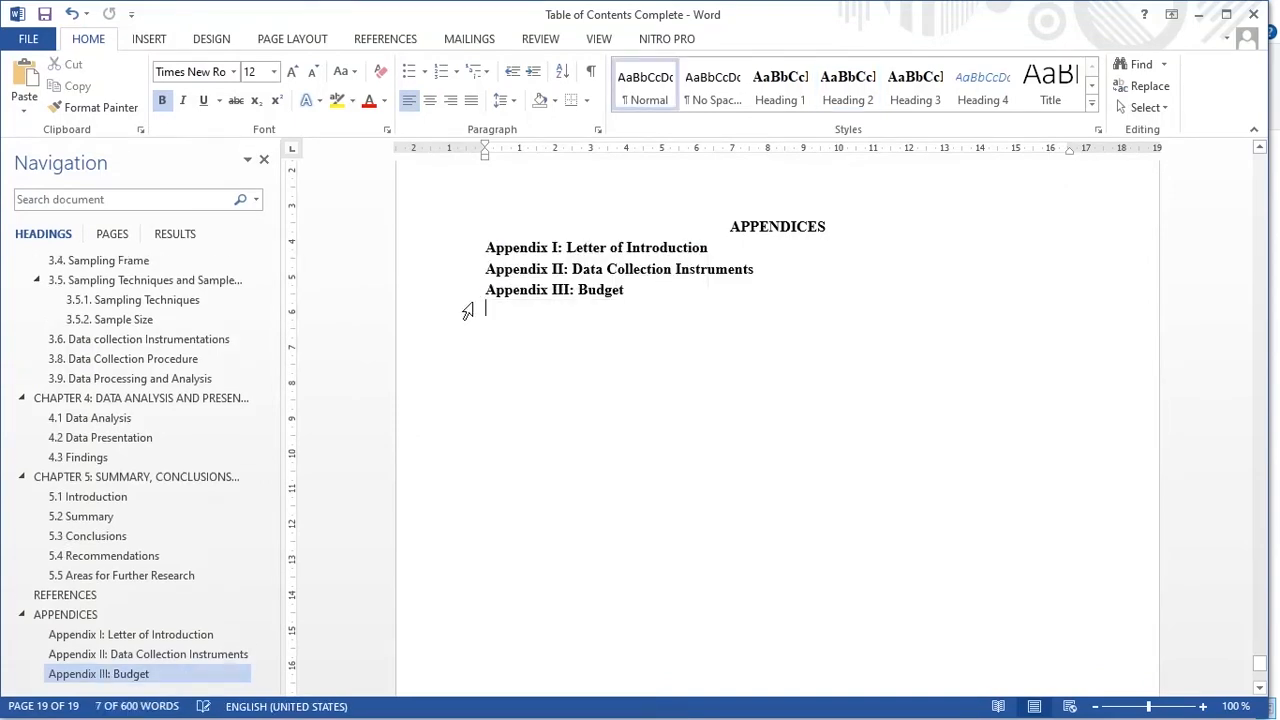
pyautogui.scroll(10, 197, 420)
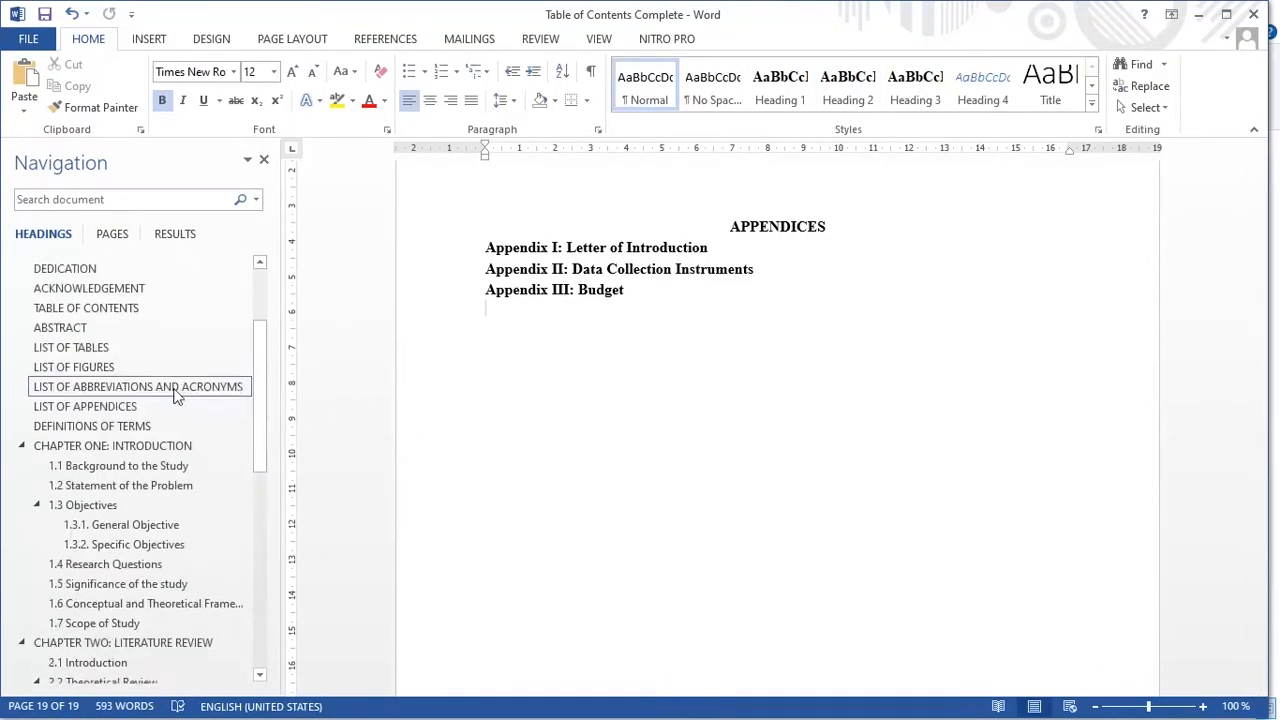
pyautogui.scroll(2, 175, 395)
# - Update the table of contents field so it ends at Appendix III: Budget
pyautogui.click(86, 338)
pyautogui.scroll(-15, 607, 413)
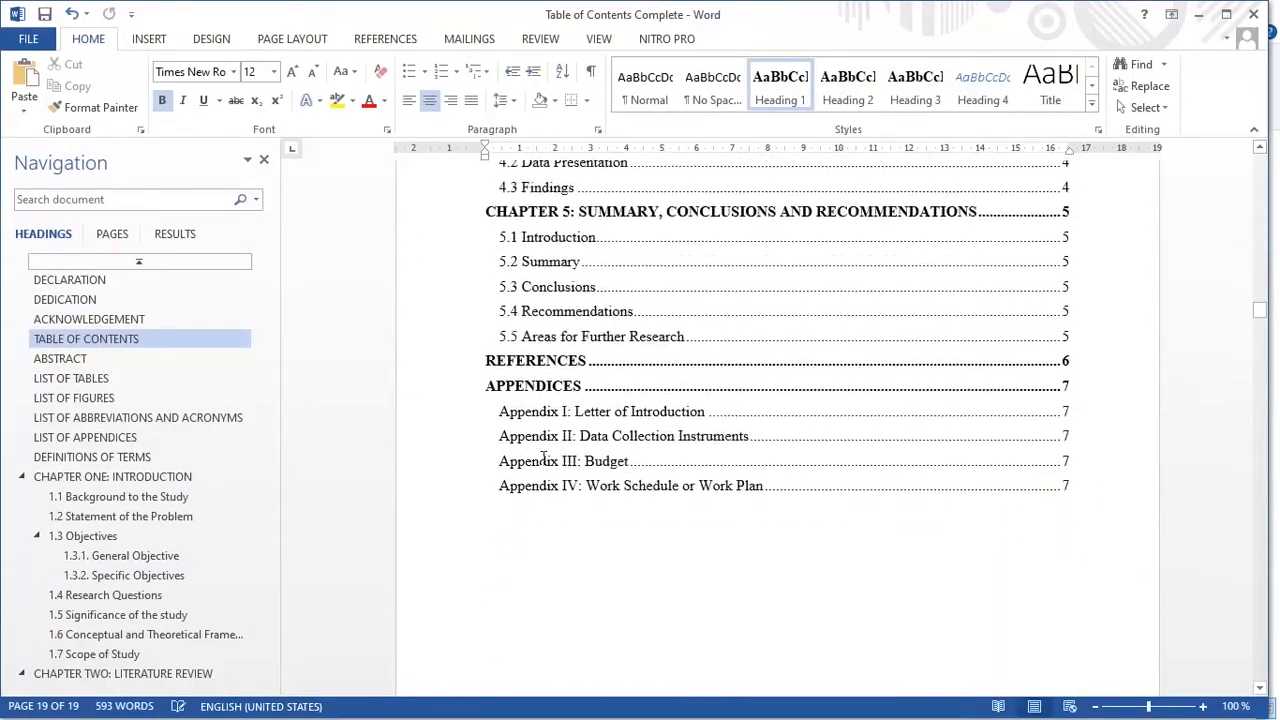
pyautogui.scroll(-3, 519, 336)
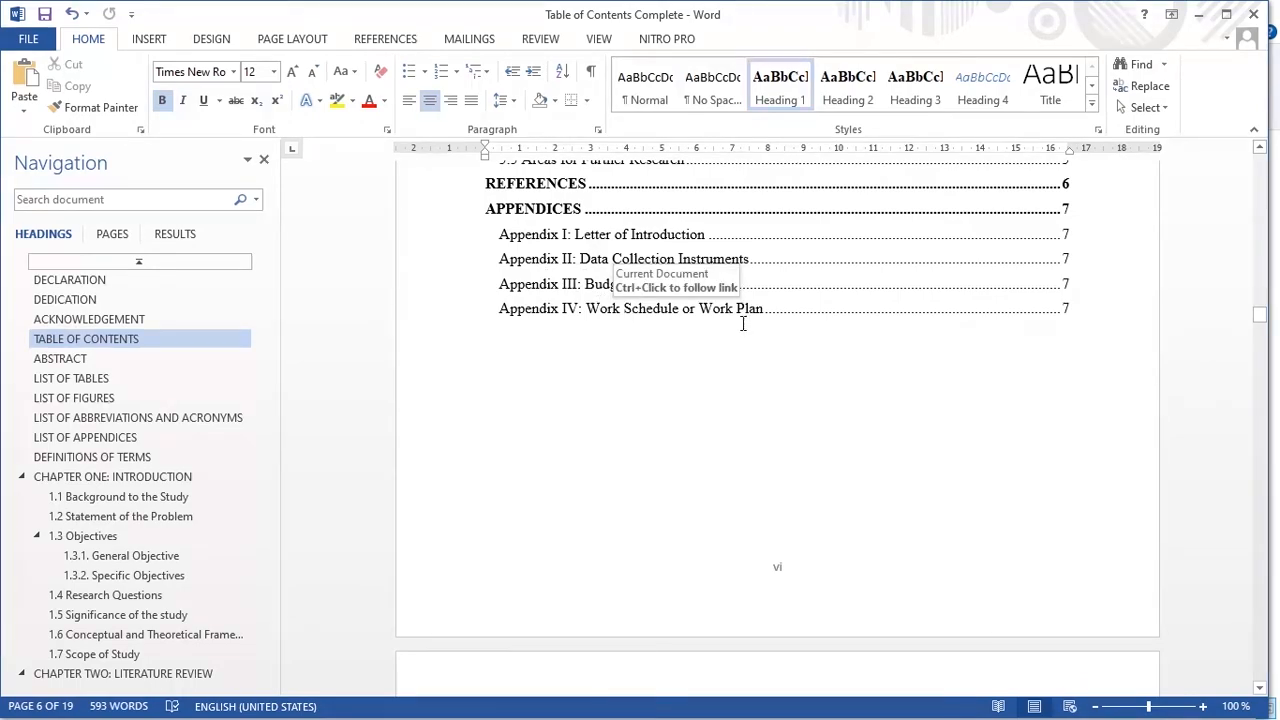
pyautogui.scroll(18, 740, 326)
pyautogui.scroll(15, 752, 335)
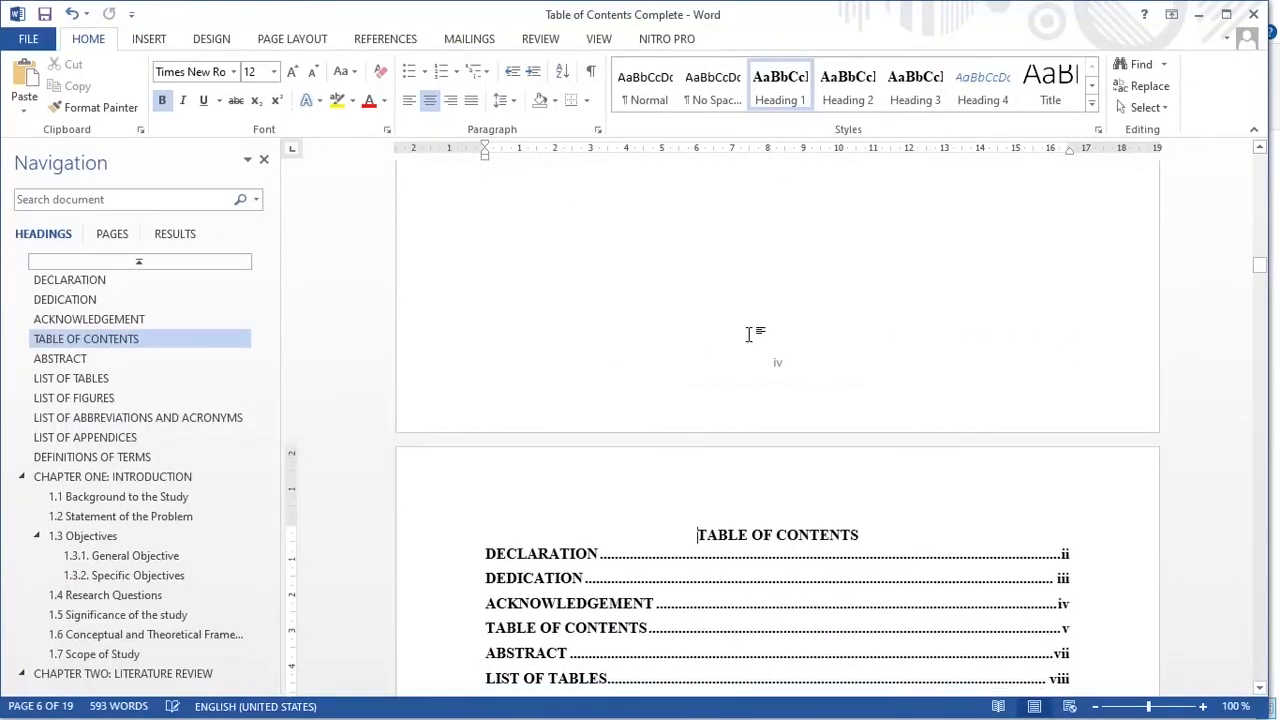
pyautogui.scroll(-3, 752, 335)
pyautogui.click(600, 370)
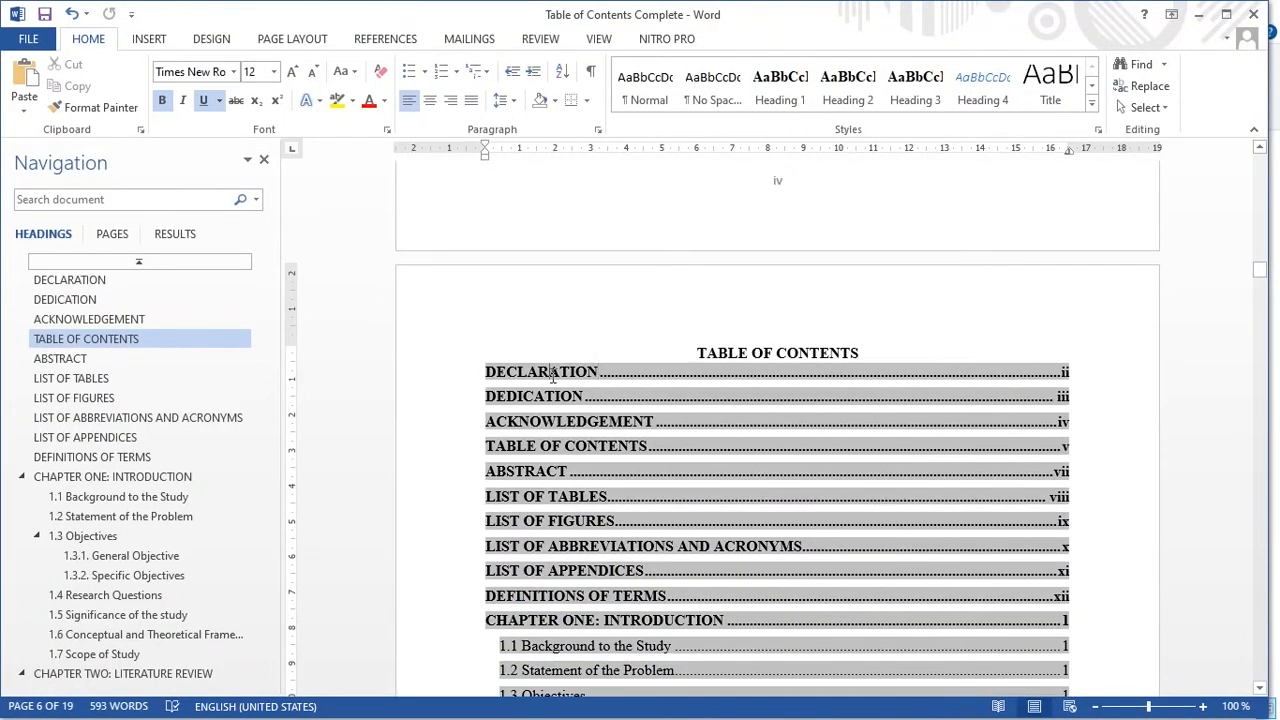
pyautogui.rightClick(552, 374)
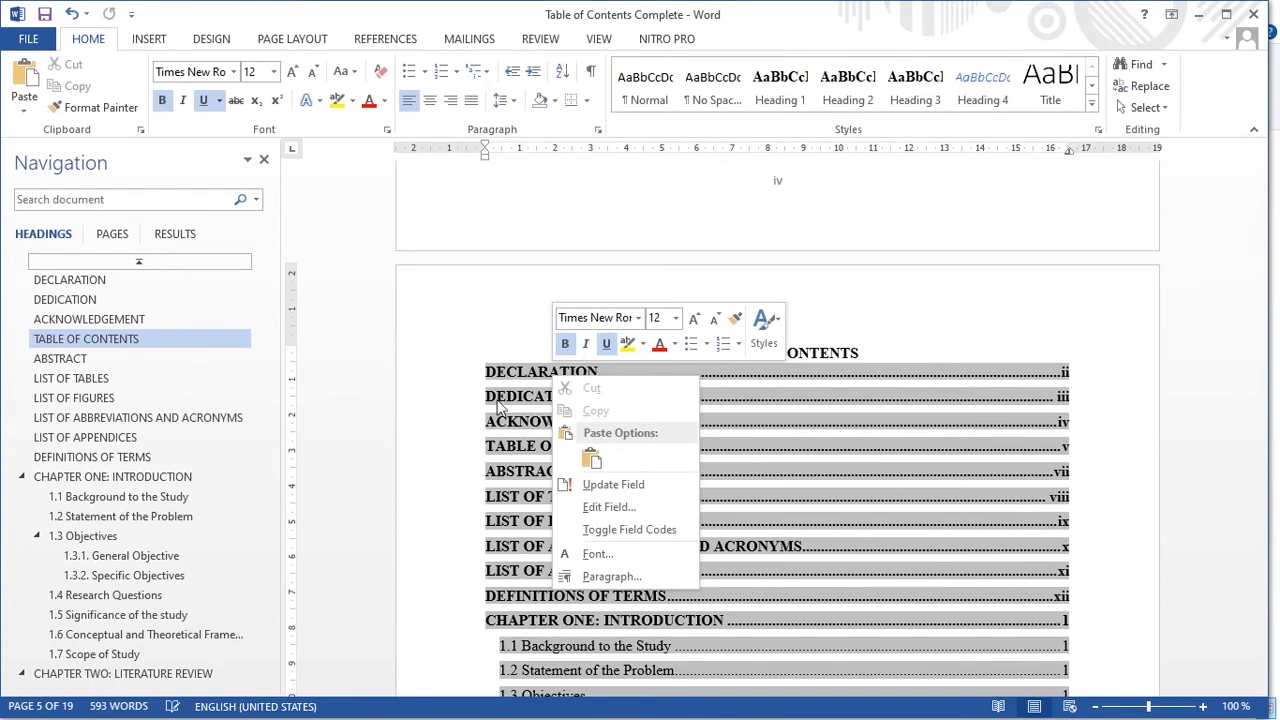
pyautogui.click(616, 486)
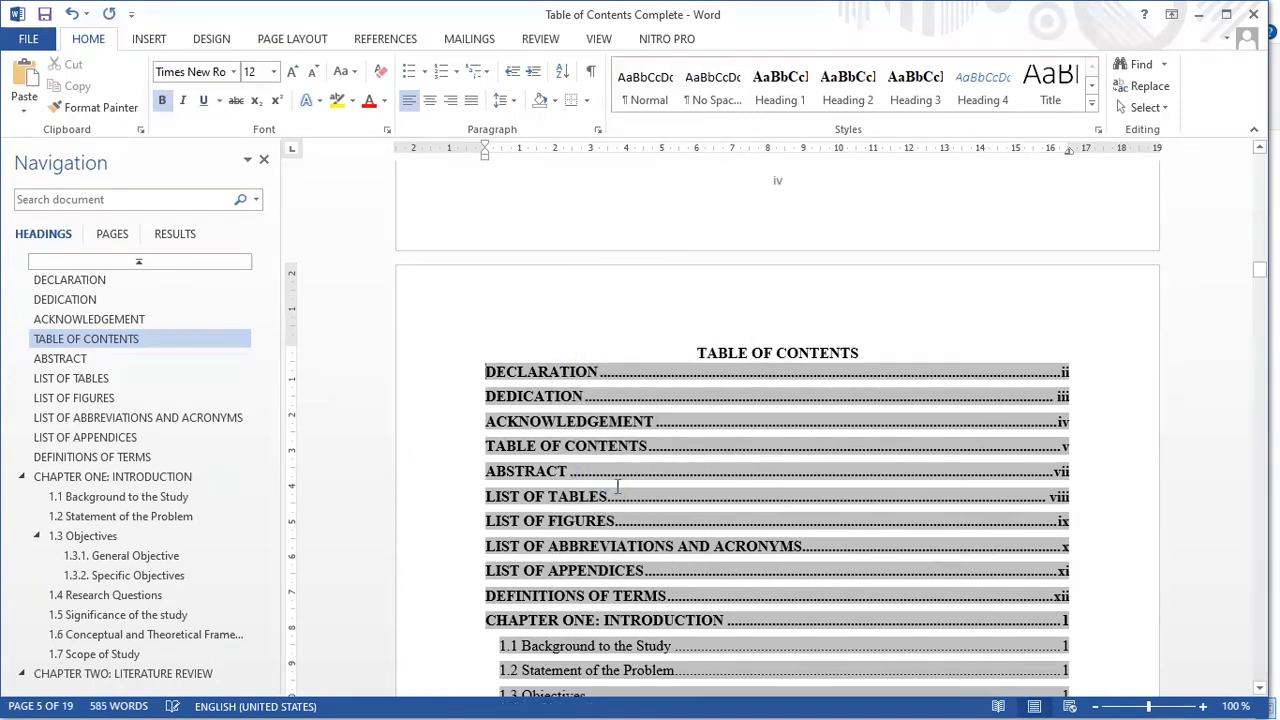
pyautogui.scroll(-20, 620, 480)
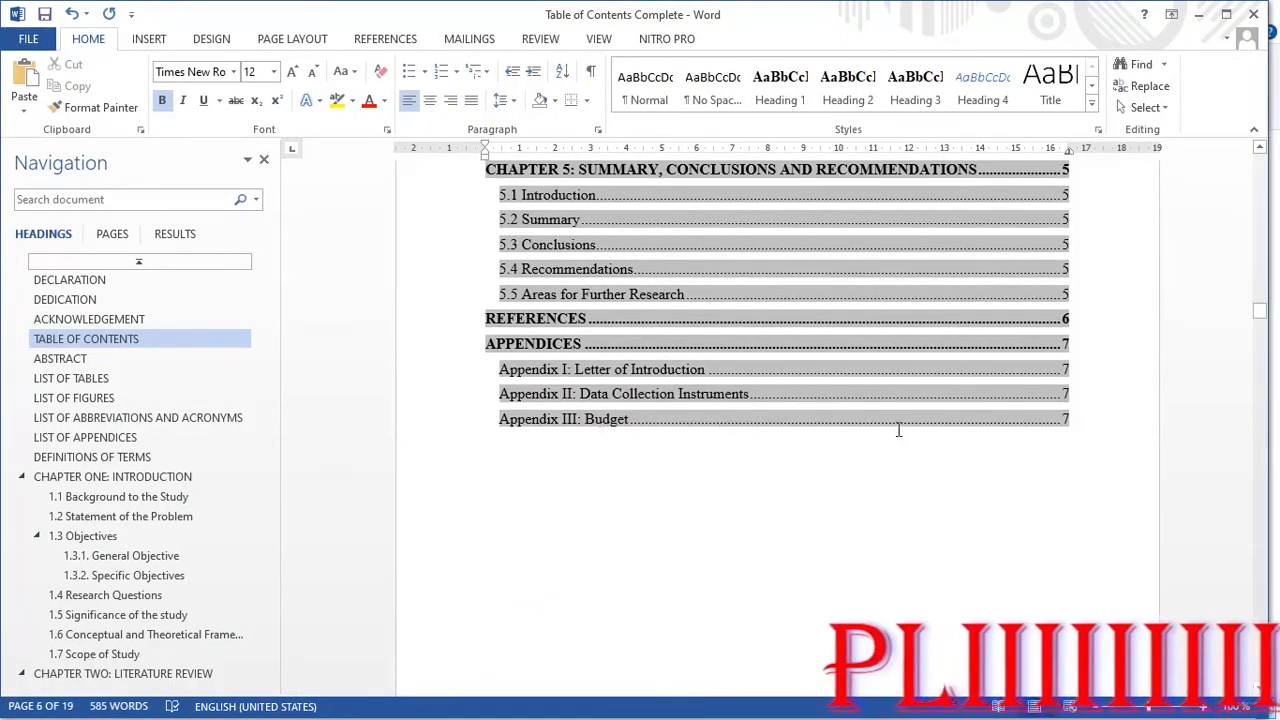
pyautogui.click(865, 468)
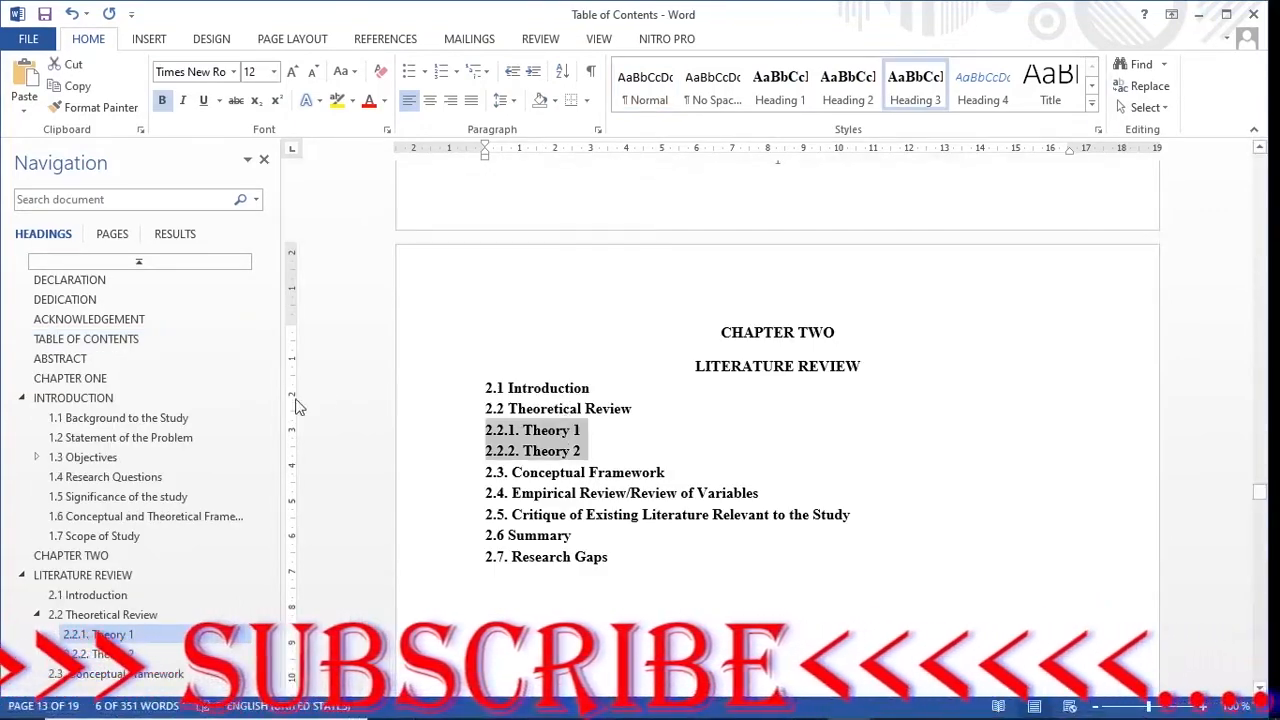
# - Scroll through the Table of Contents document's Chapter One headings to 1.7 Scope of Study
pyautogui.scroll(-2, 171, 477)
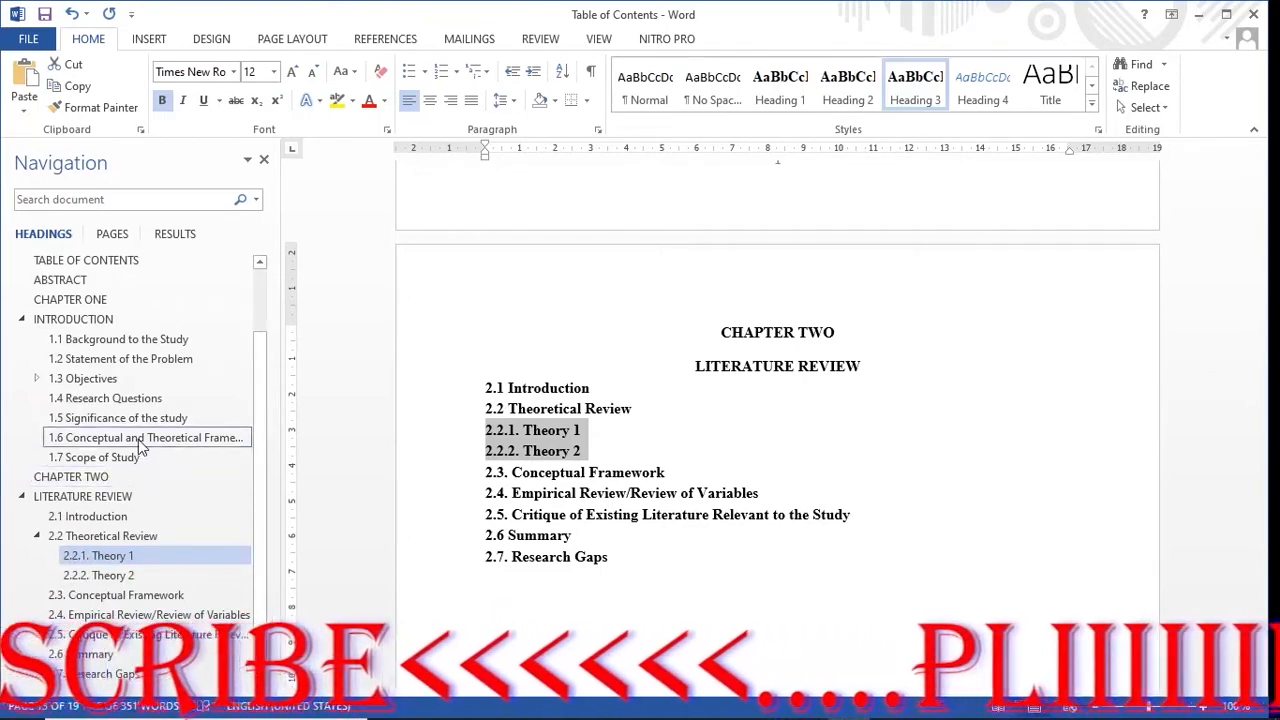
pyautogui.scroll(2, 140, 450)
pyautogui.scroll(1, 510, 463)
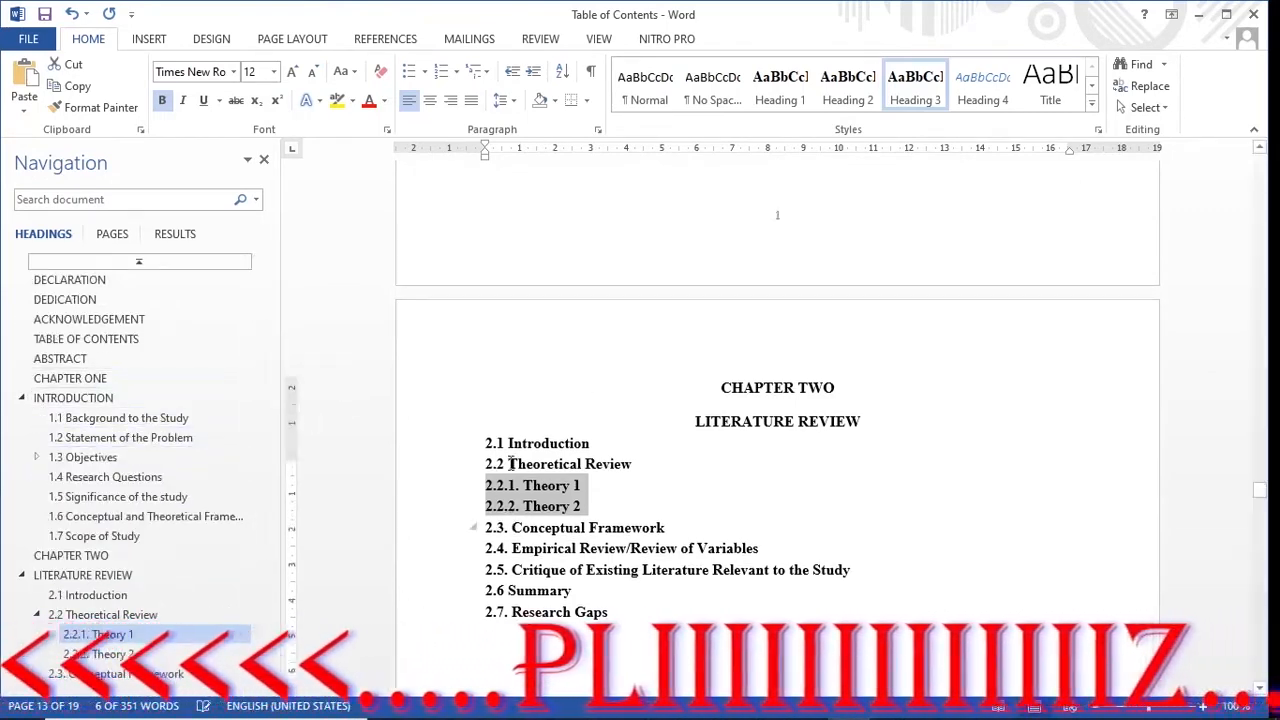
pyautogui.scroll(15, 510, 463)
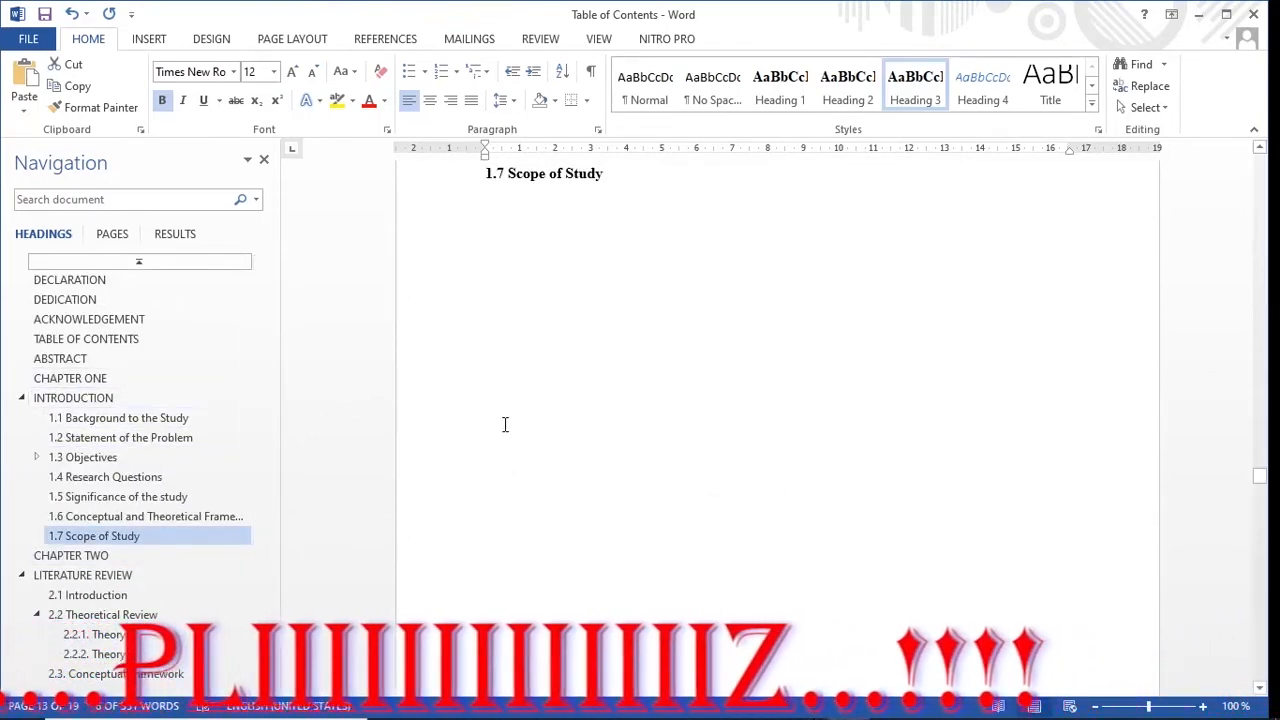
pyautogui.scroll(5, 505, 424)
# - Delete the 'Generate this automatically' placeholder line under the TABLE OF CONTENTS heading
pyautogui.click(171, 338)
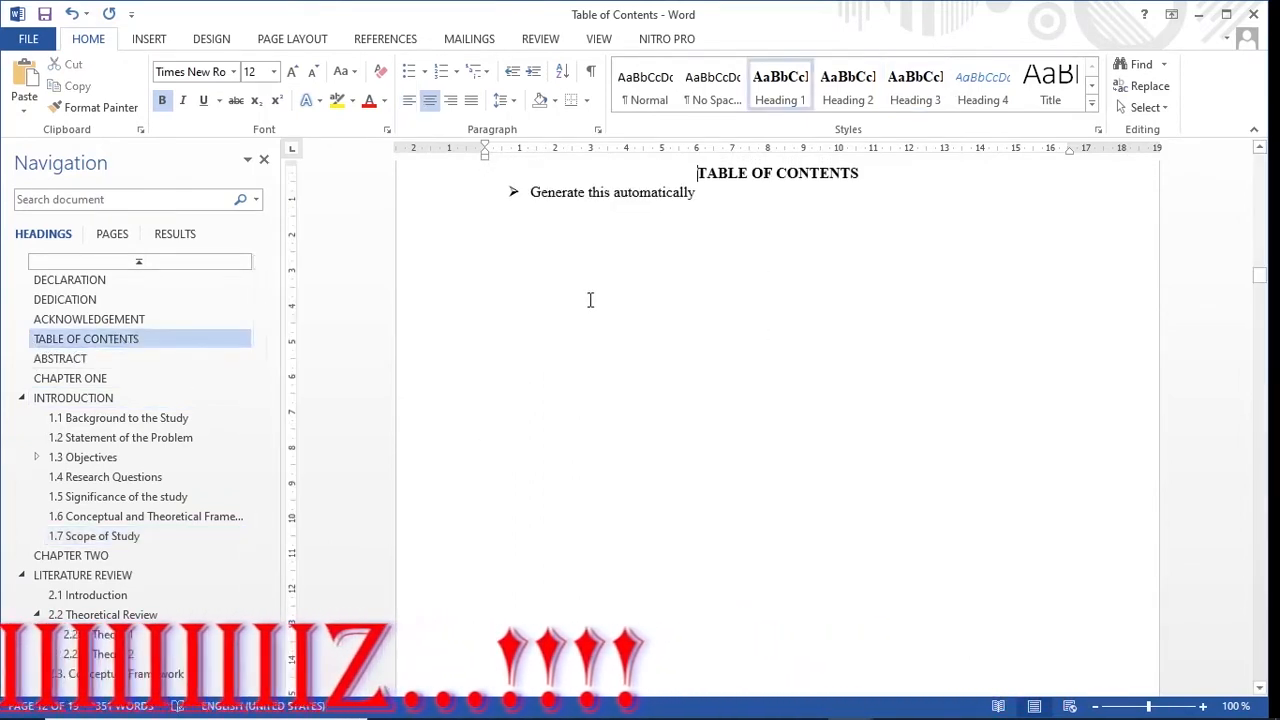
pyautogui.click(502, 236)
pyautogui.moveTo(693, 196); pyautogui.dragTo(503, 194)
pyautogui.press('Delete')
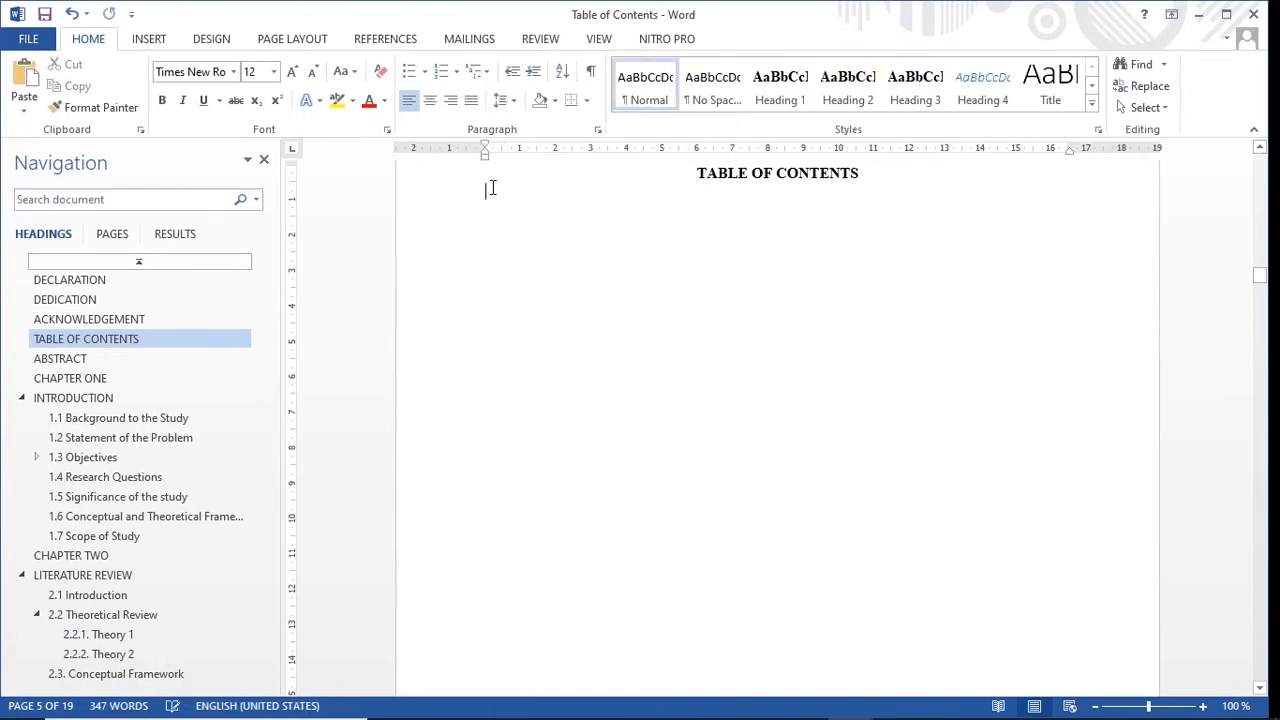
pyautogui.rightClick(488, 209)
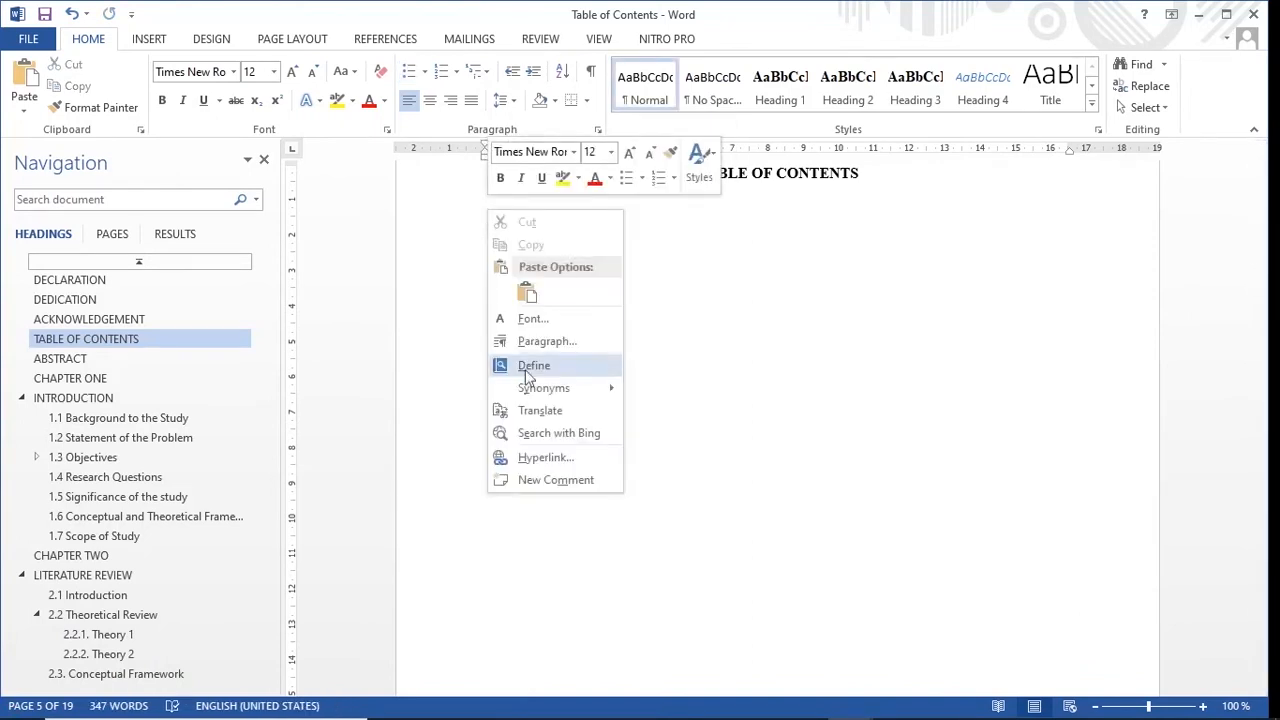
pyautogui.click(755, 397)
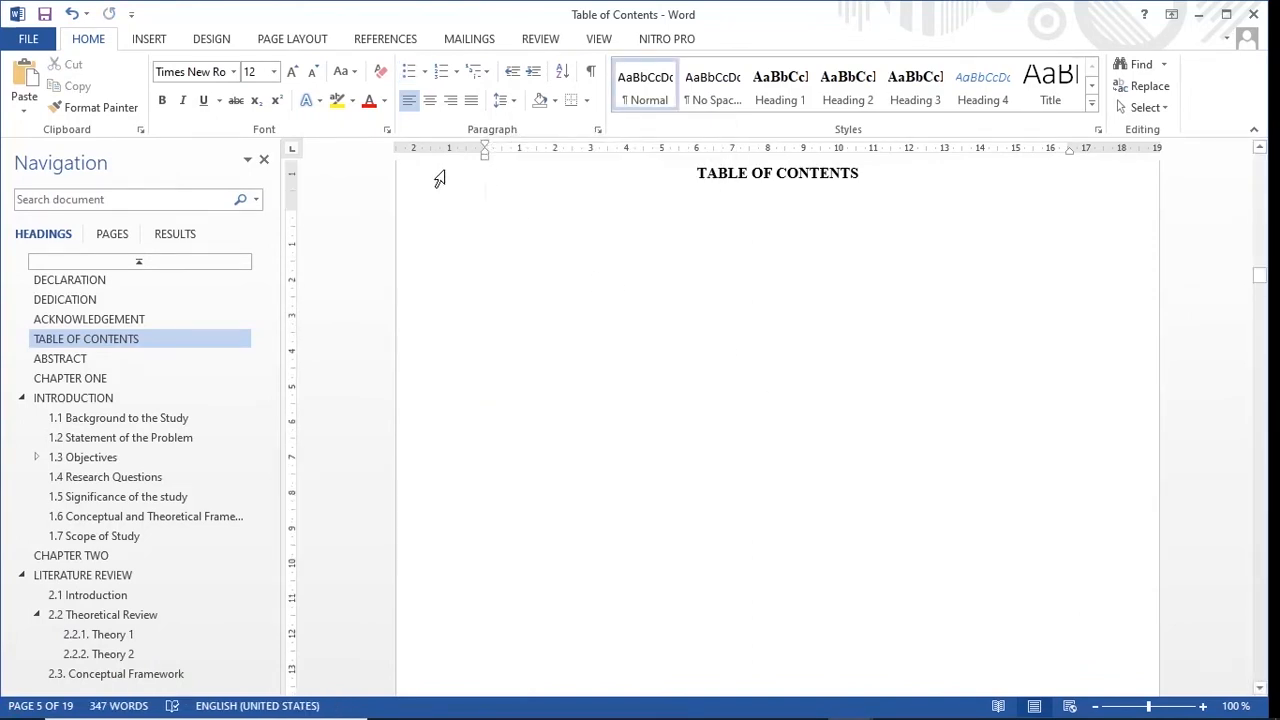
pyautogui.scroll(2, 440, 177)
# - Insert Automatic Table 1 from References, listing all headings with page numbers
pyautogui.click(383, 42)
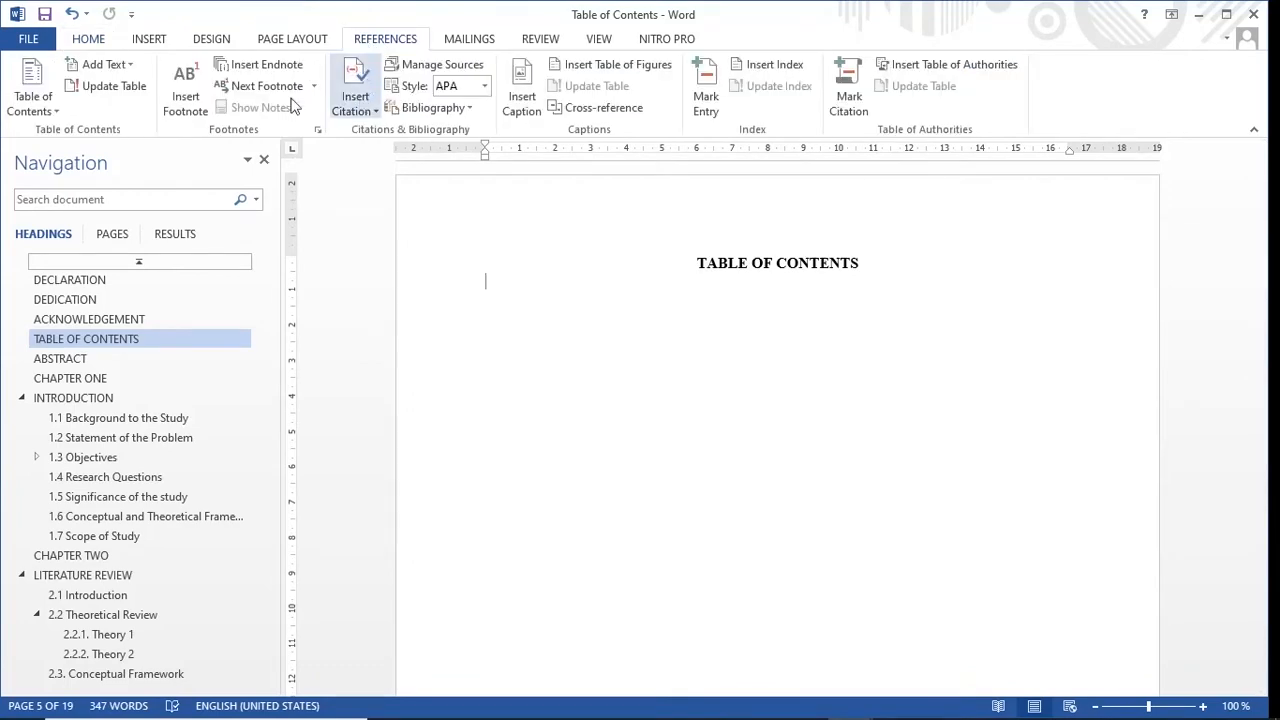
pyautogui.click(33, 108)
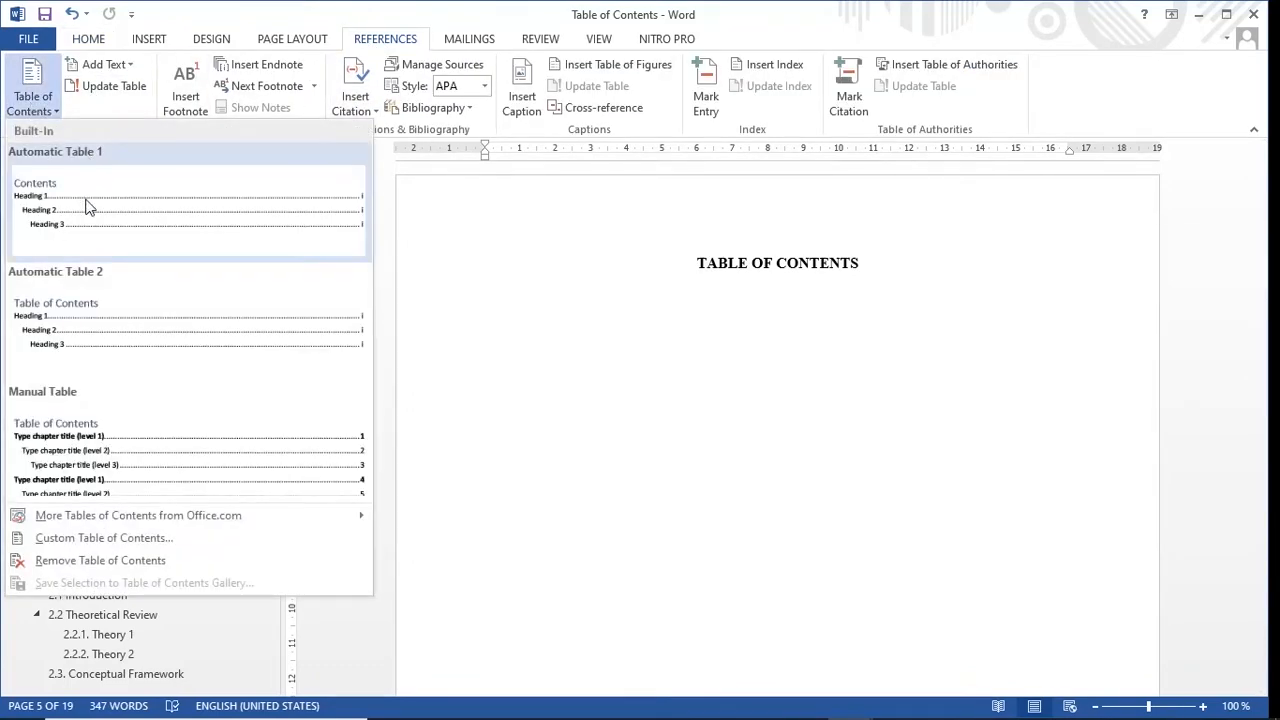
pyautogui.click(86, 206)
pyautogui.scroll(5, 611, 360)
pyautogui.click(621, 306)
pyautogui.scroll(3, 612, 290)
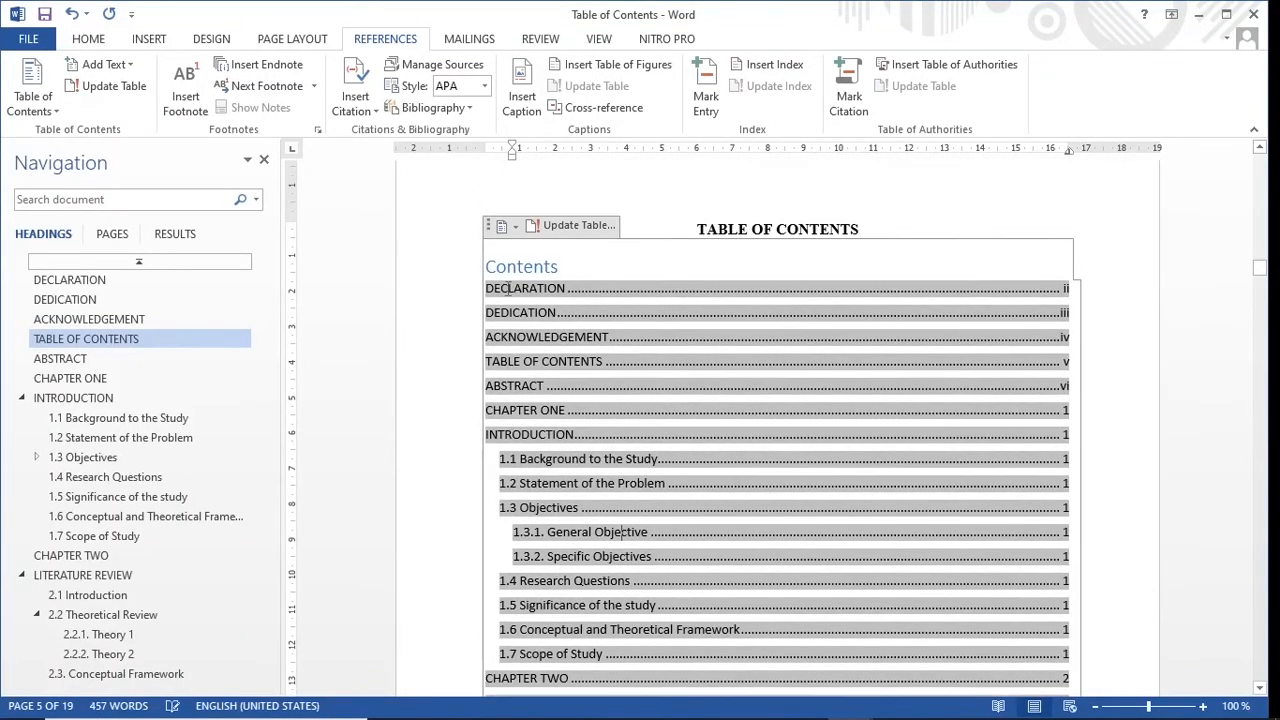
pyautogui.click(908, 211)
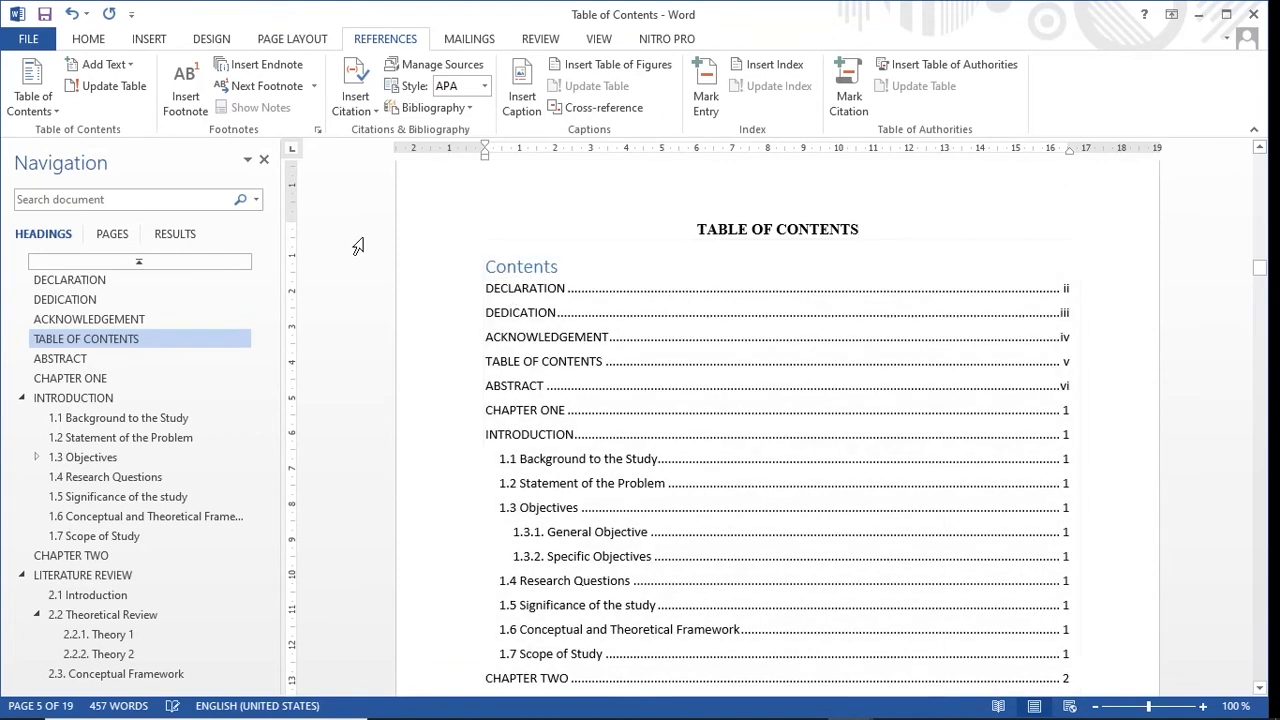
pyautogui.click(87, 45)
pyautogui.click(527, 309)
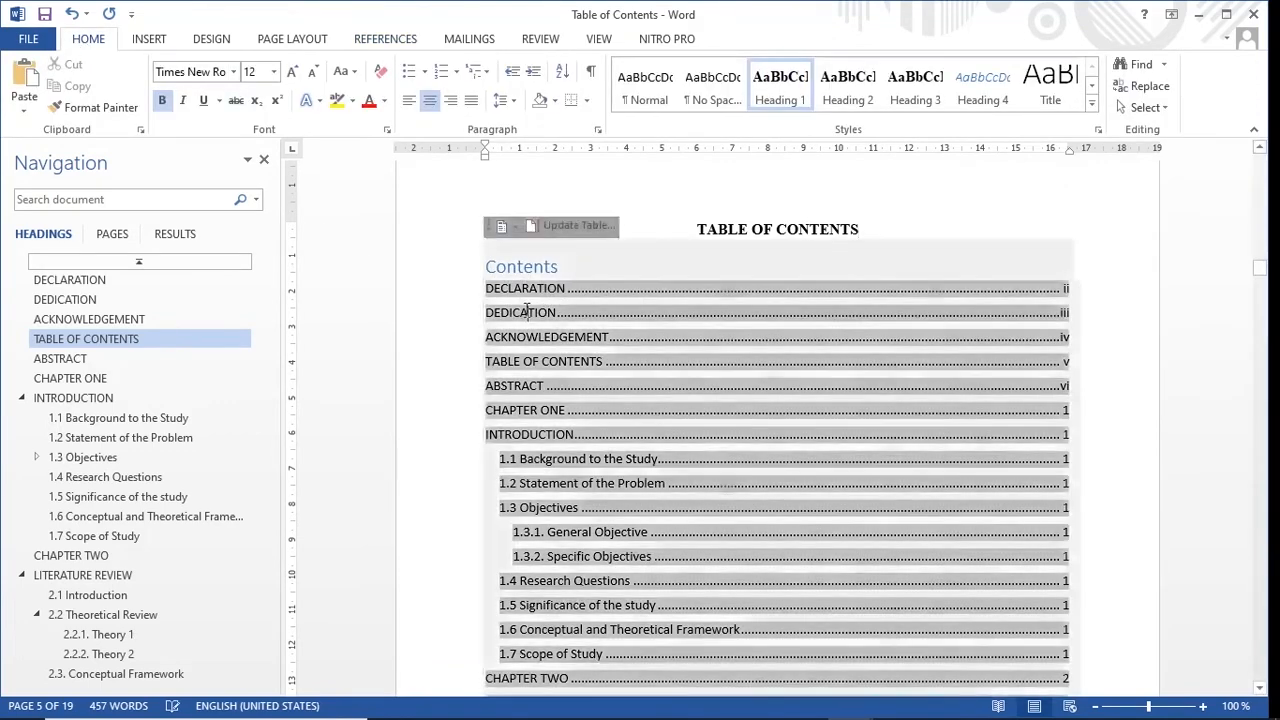